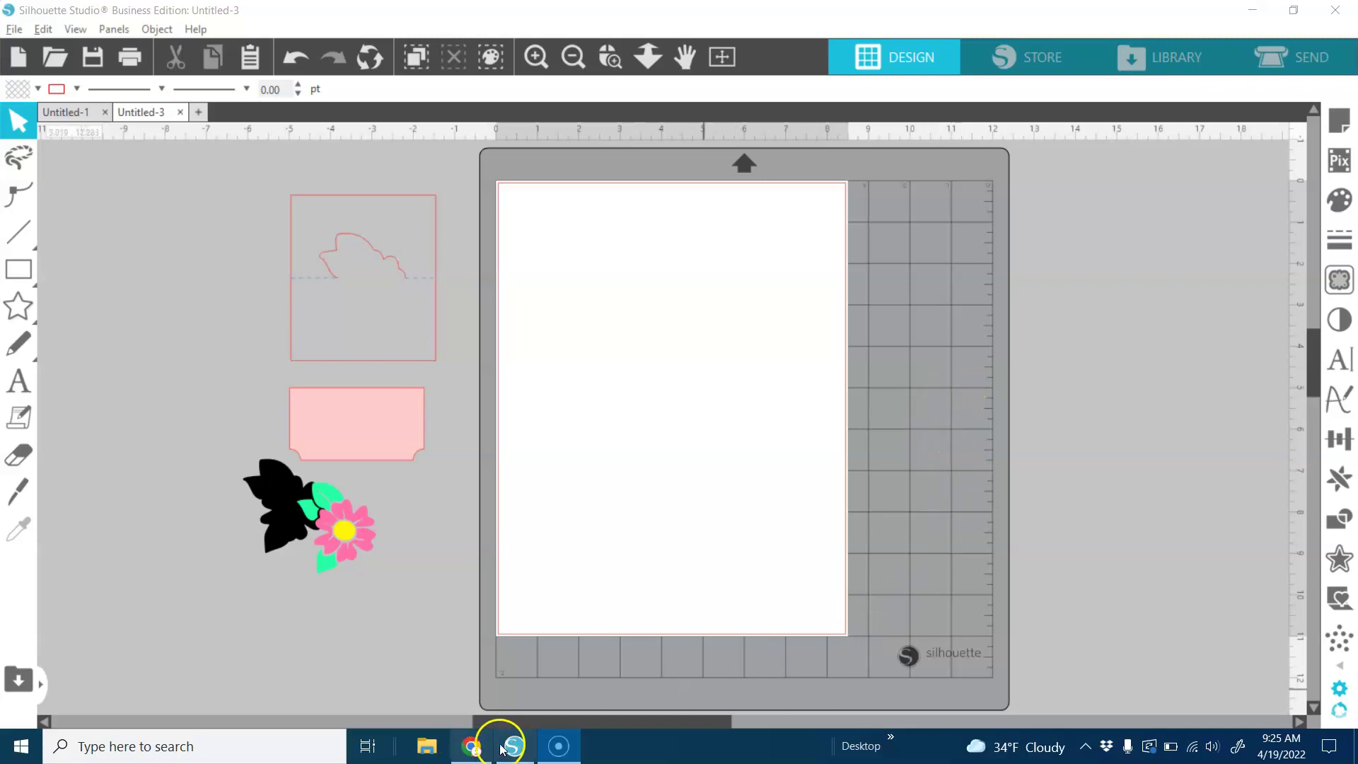
In Chrome, bring up the Place Card DIY And Teapot Table Favor post and scroll through its photos
click(471, 745)
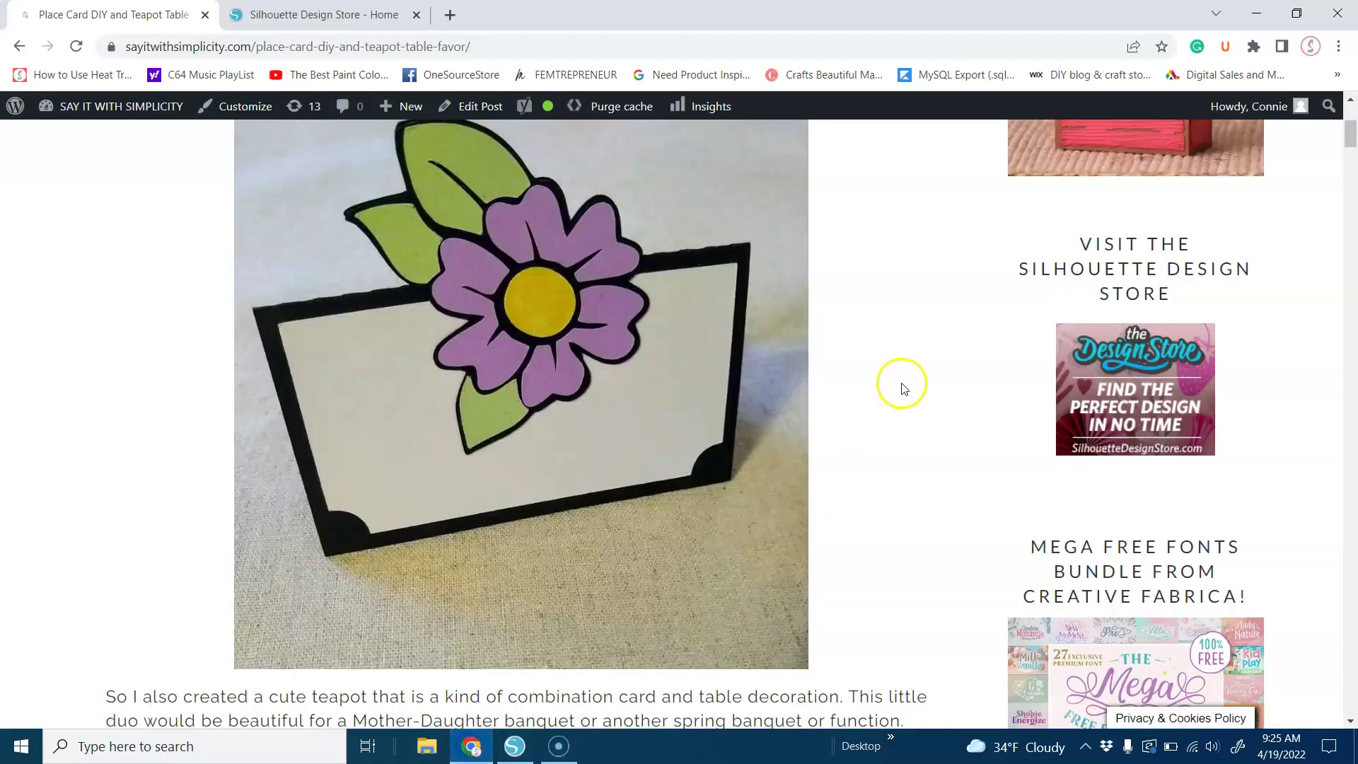
scroll(884, 400, up, 3)
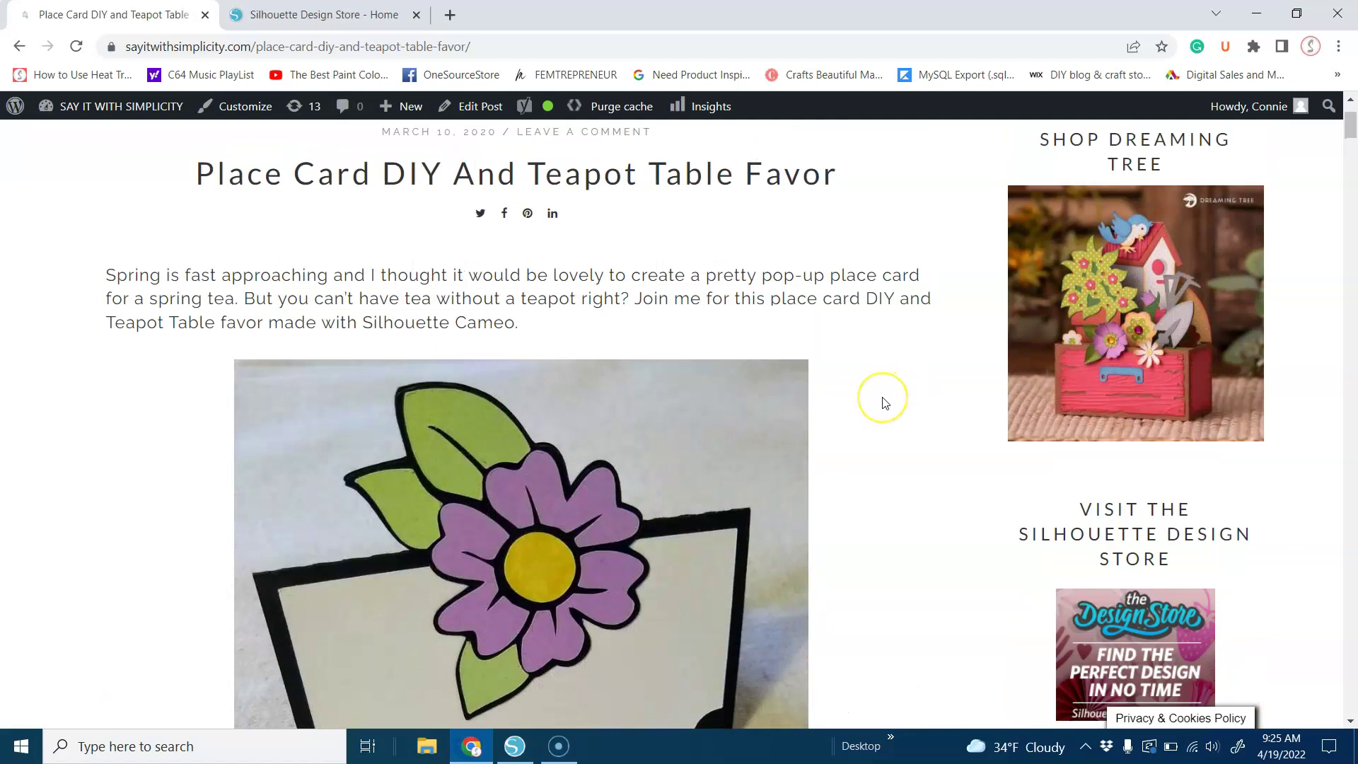
scroll(884, 403, down, 10)
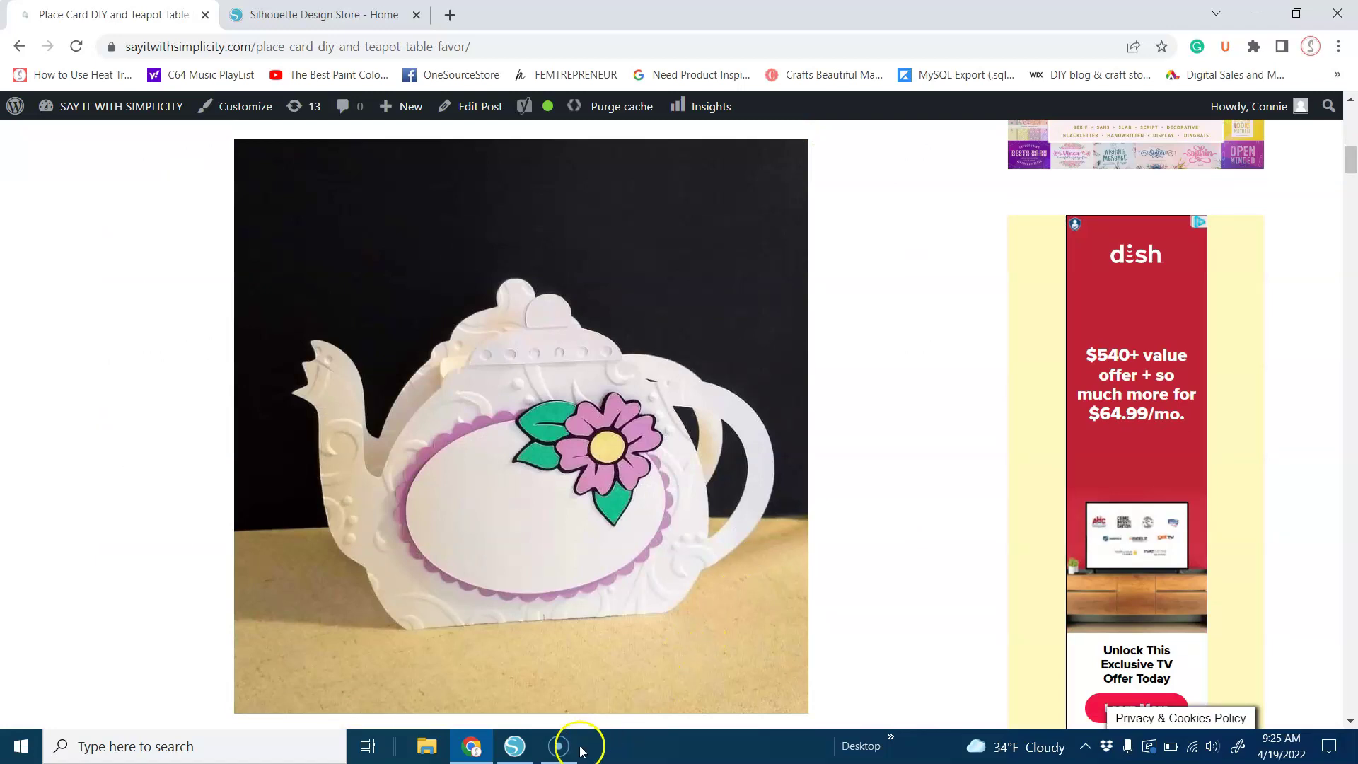
Switch back to Silhouette Studio's Untitled-3 design with the pink card pieces and black leaf shape
click(514, 747)
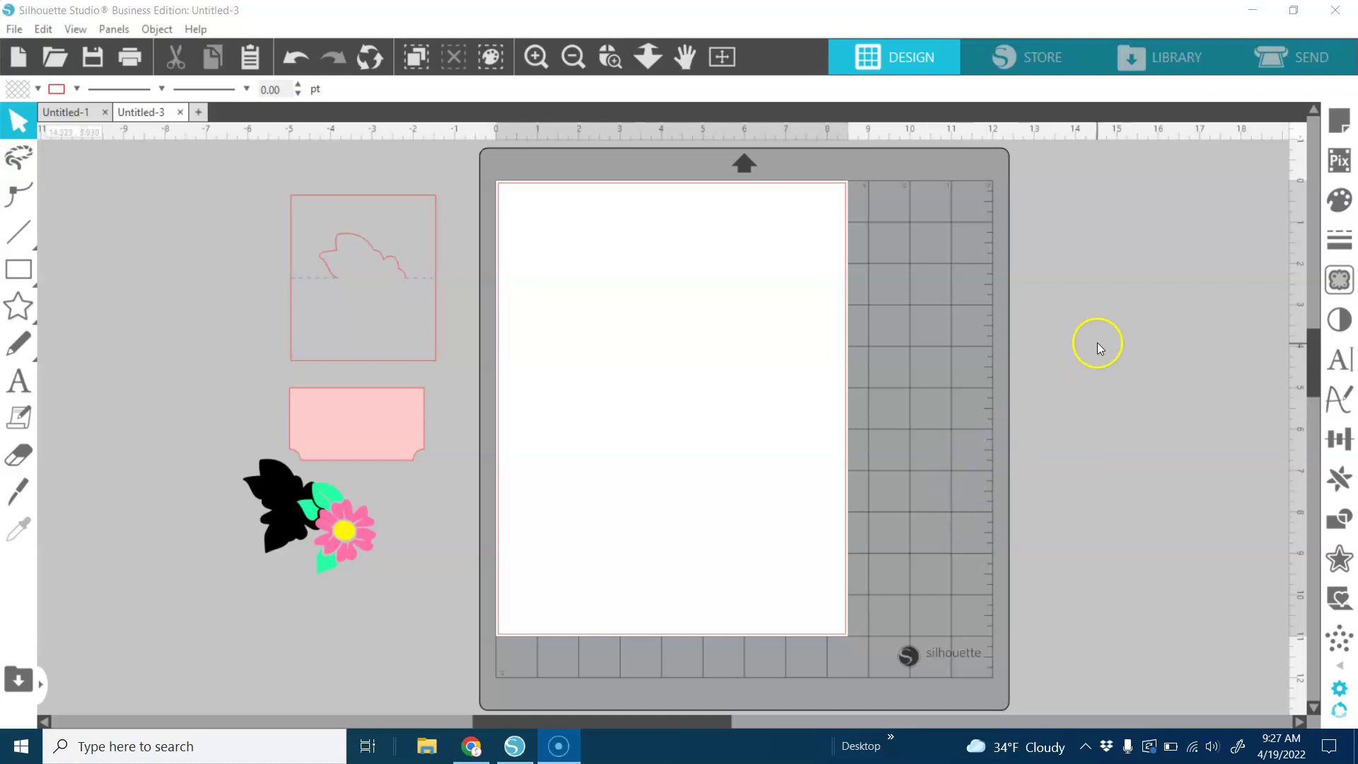
Turn on Show Guides and Snap to Guides in the Page Setup grid options
click(1339, 122)
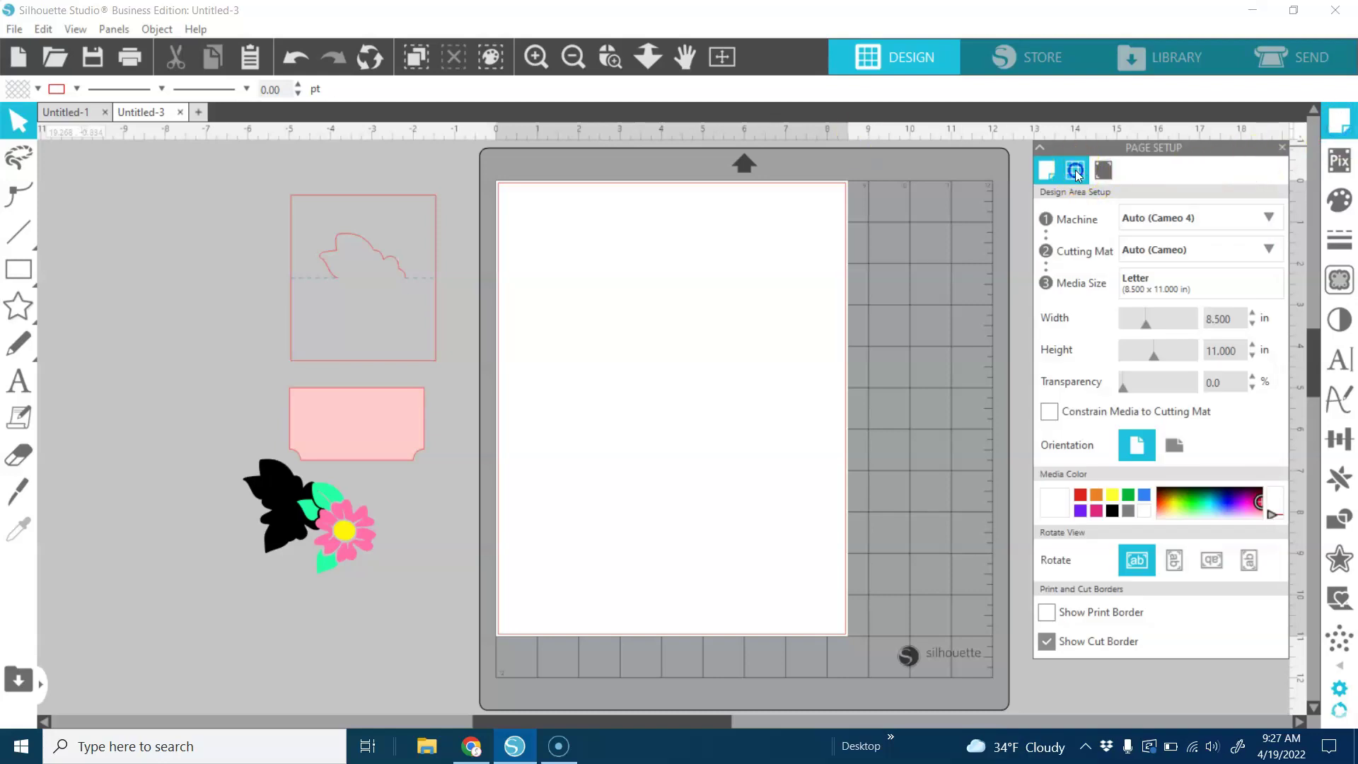
click(1077, 171)
click(1054, 246)
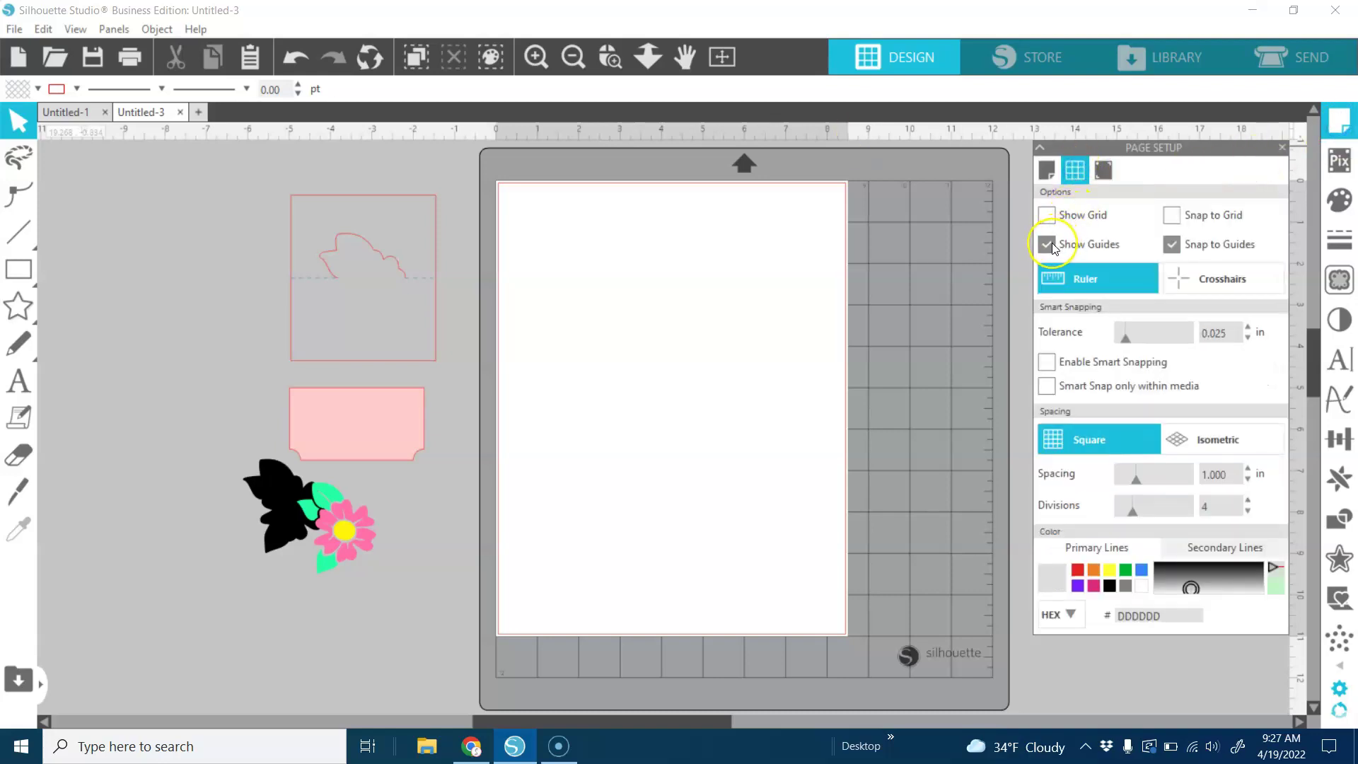
click(1173, 244)
click(1281, 150)
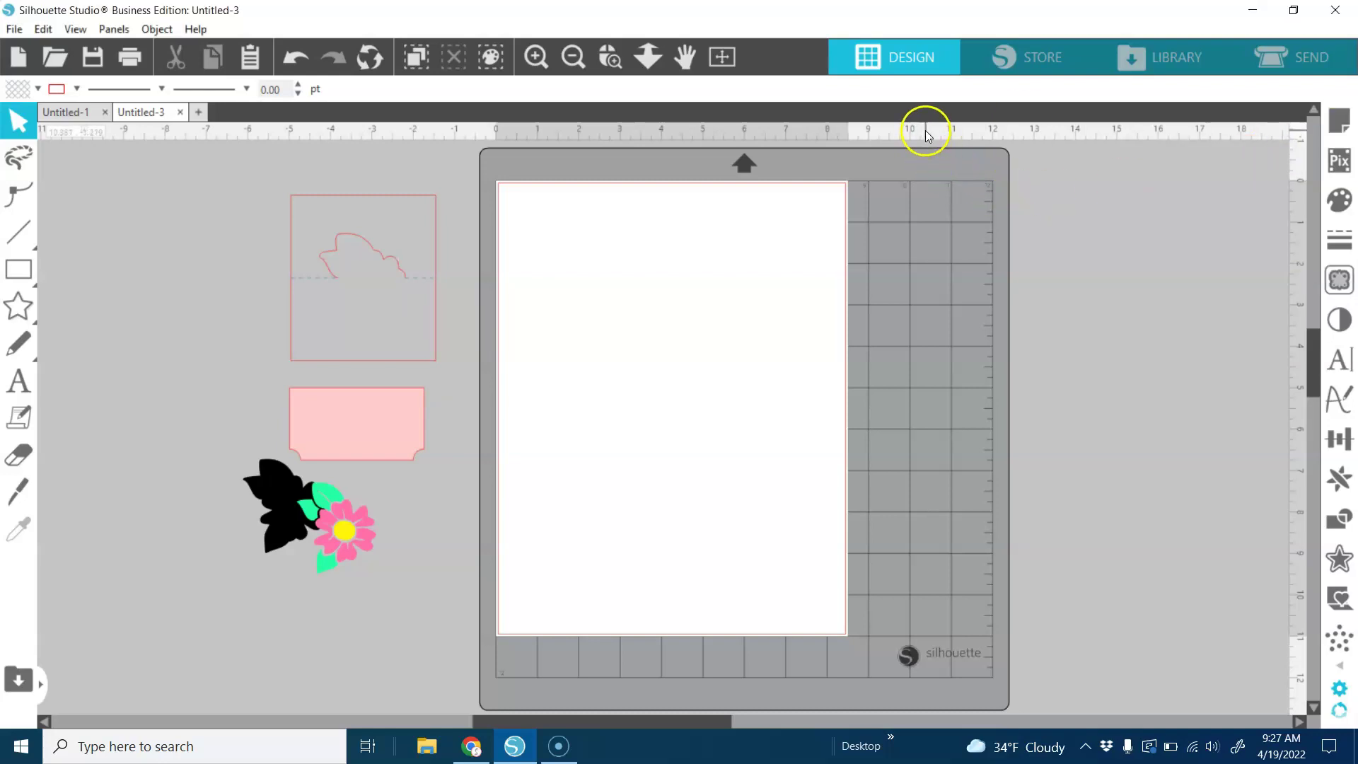
Drag a horizontal guide to Y 5.000 and a vertical guide to X 4.437
drag(924, 131, 957, 391)
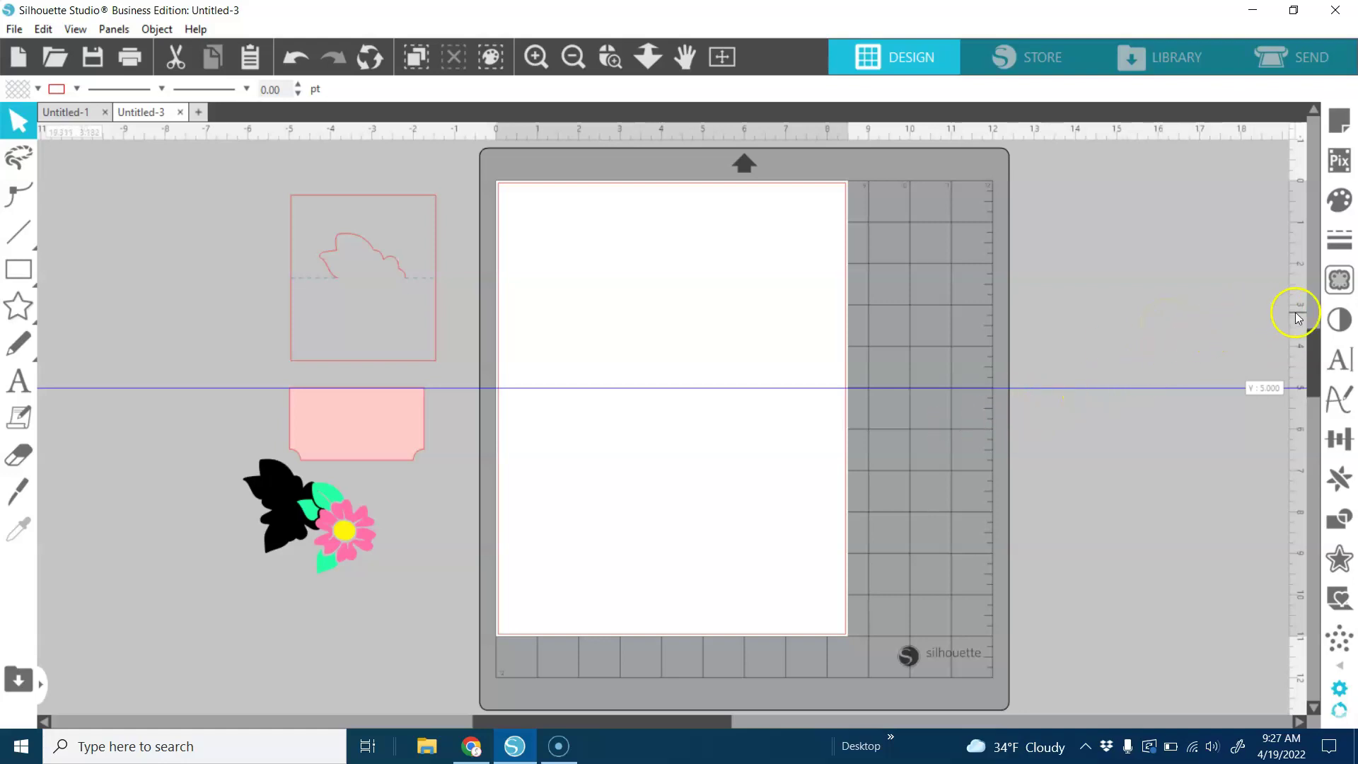
drag(1299, 318, 681, 300)
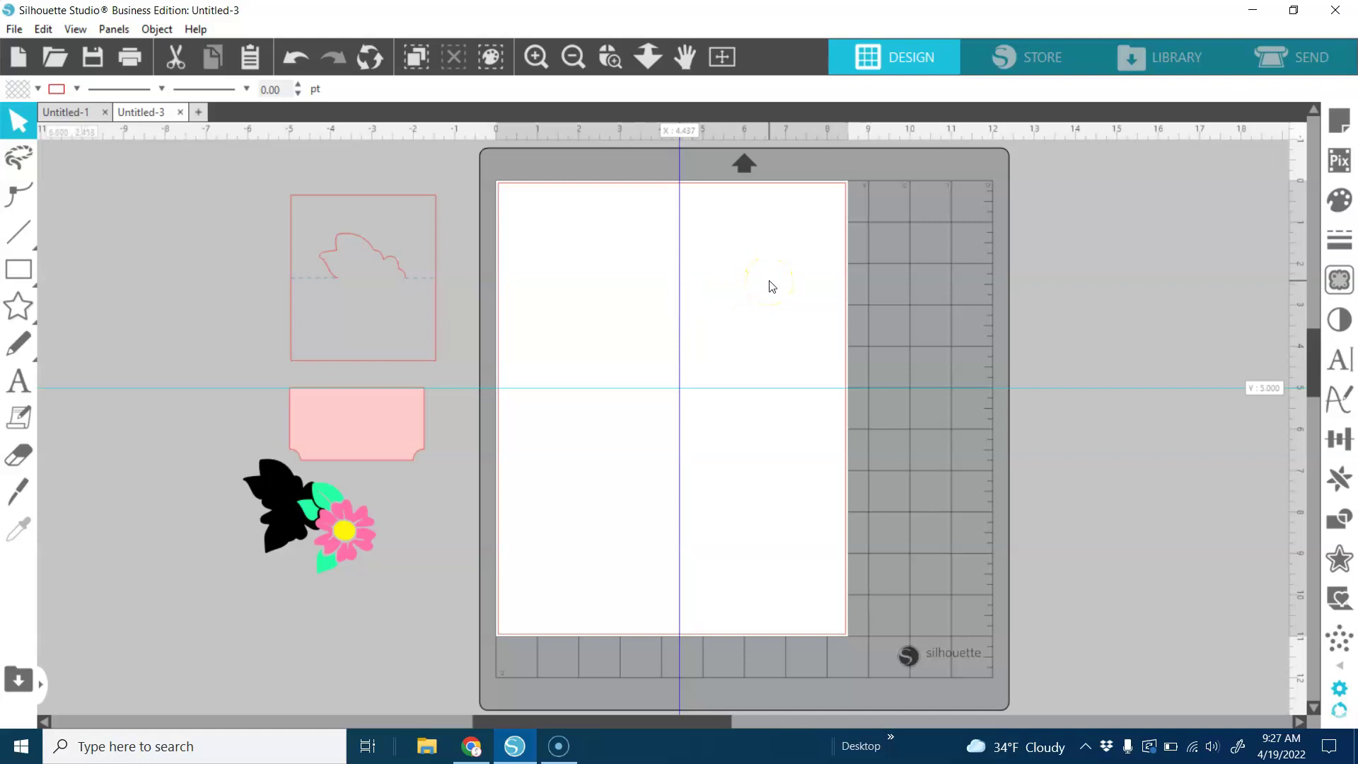
key(alt+Tab)
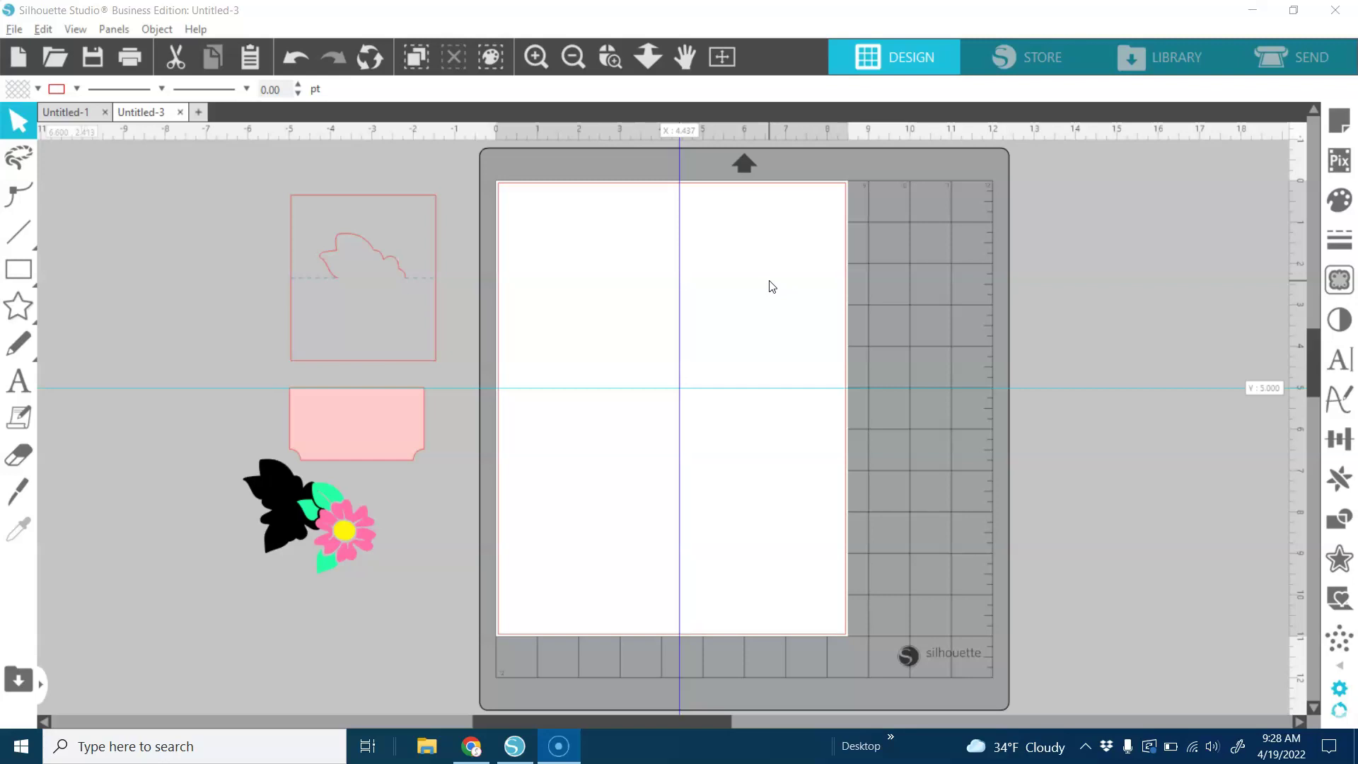
Draw a rectangle on the mat with the Rectangle tool
click(18, 269)
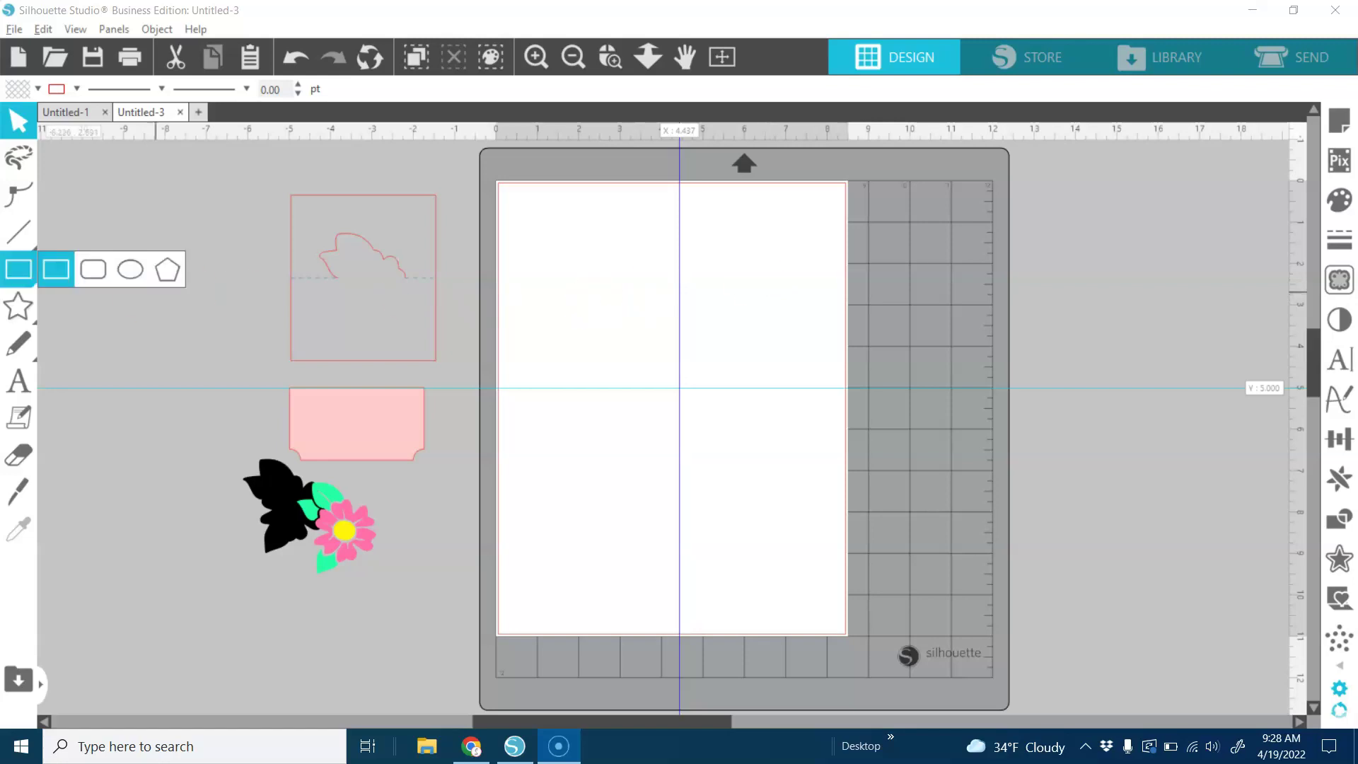
click(56, 280)
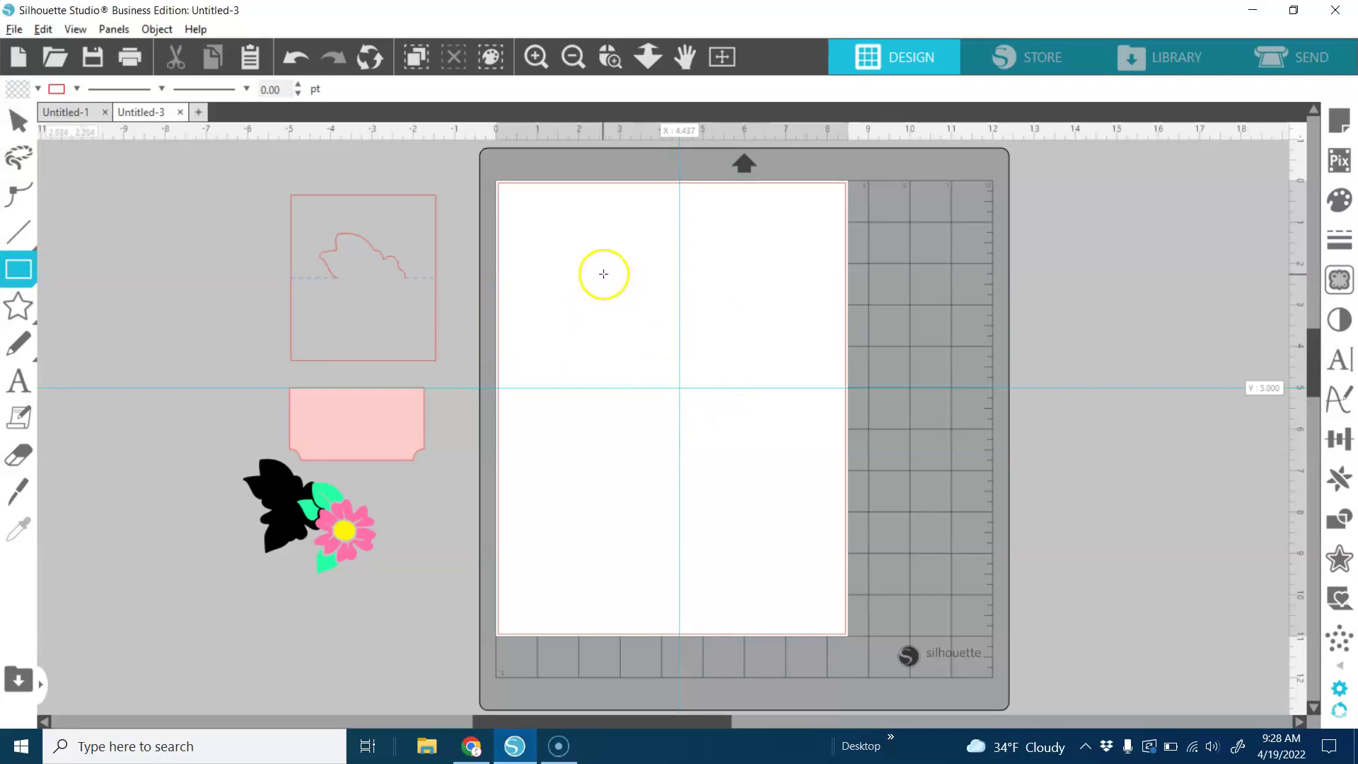
drag(603, 274, 767, 482)
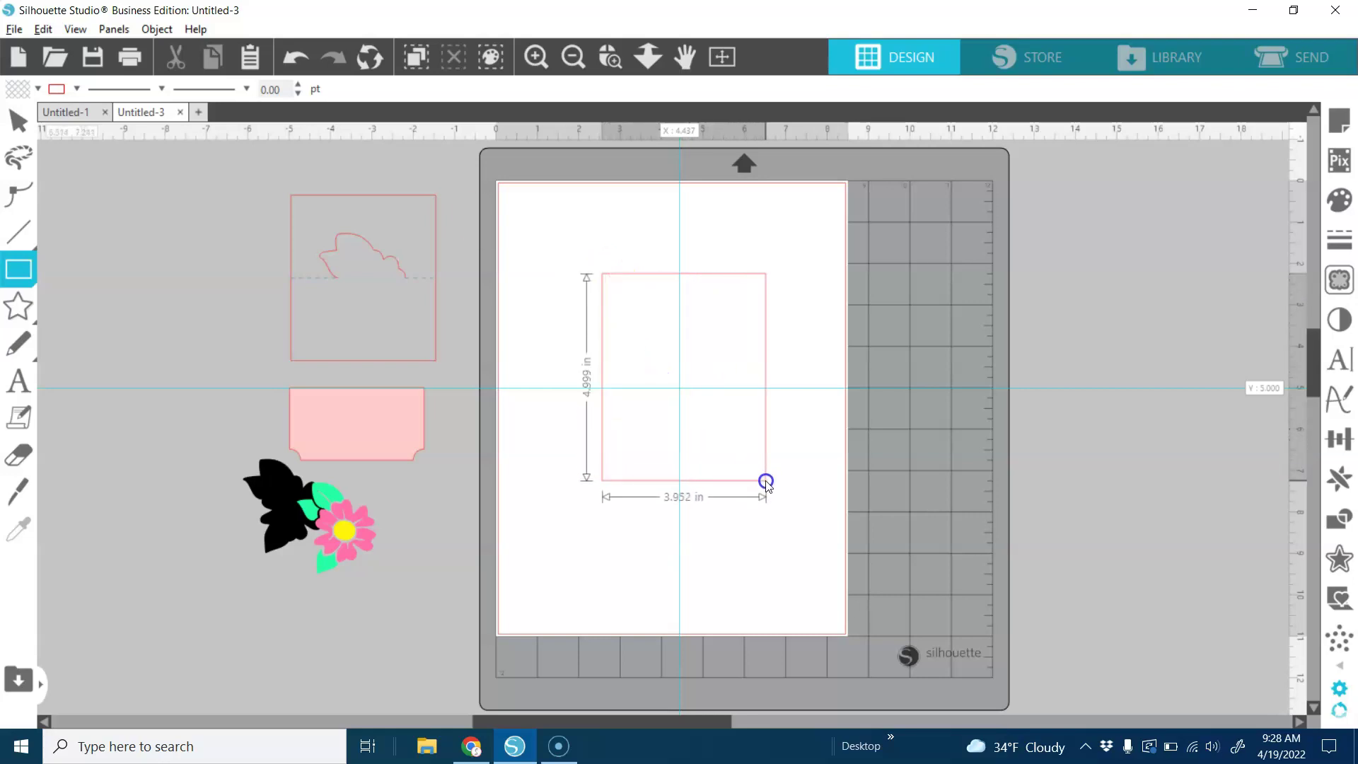
key(v)
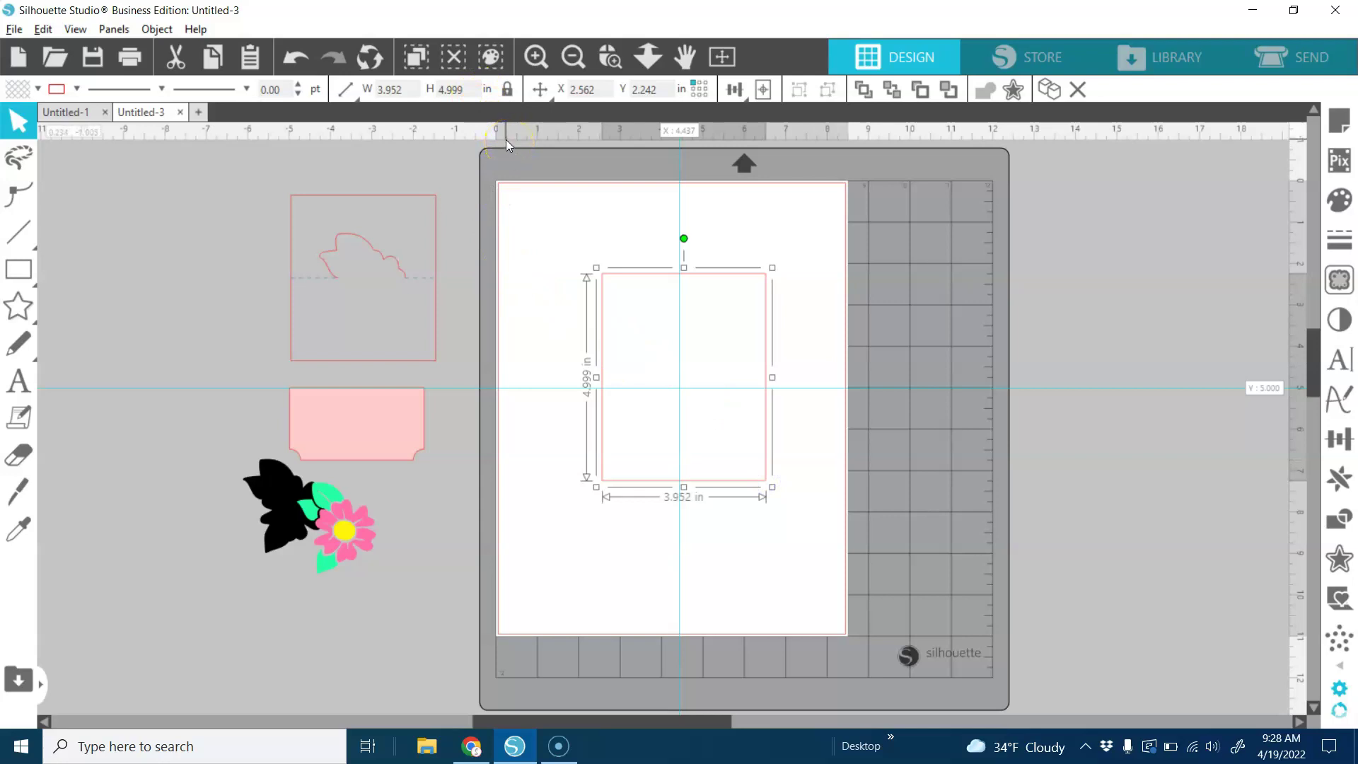
Resize the rectangle to 3.5 × 4 in and centre it on the guides' crossing
click(502, 90)
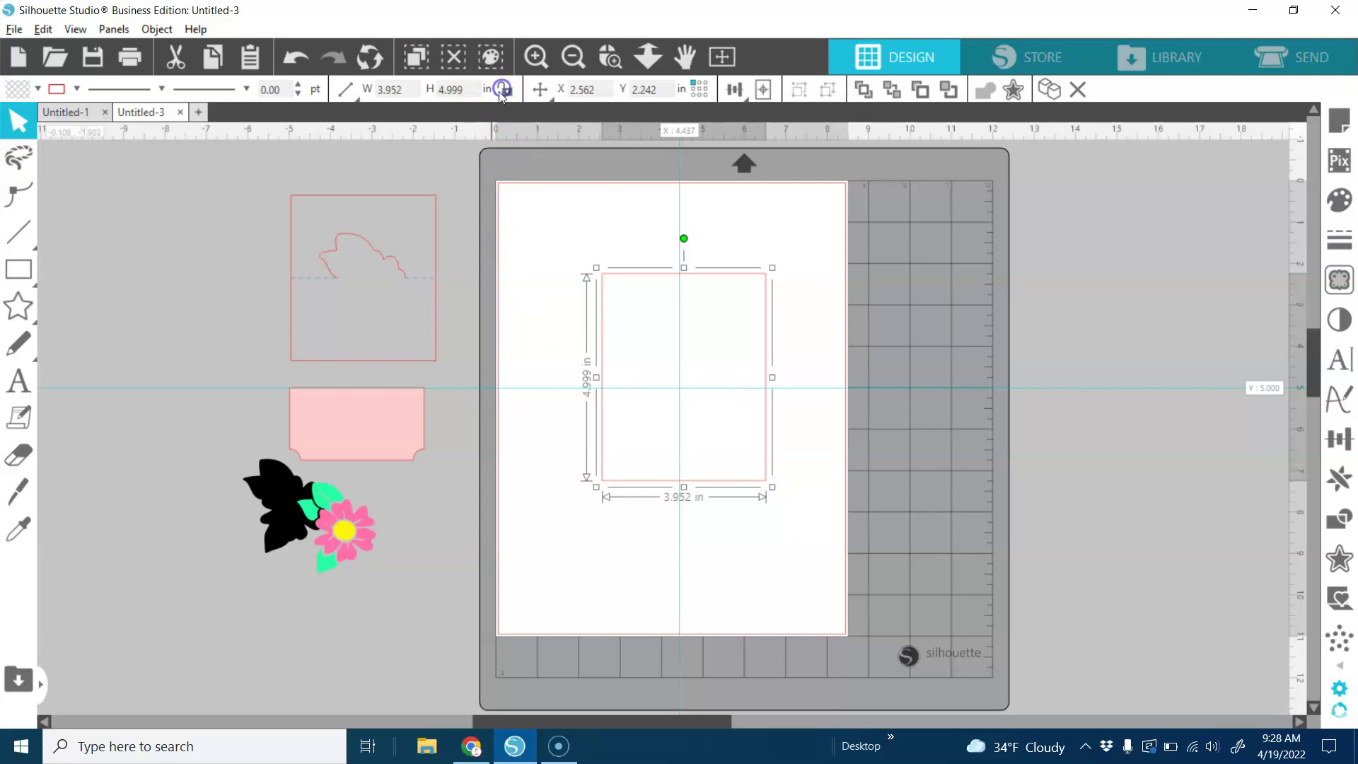
double_click(399, 91)
text(3.5)
key(Tab)
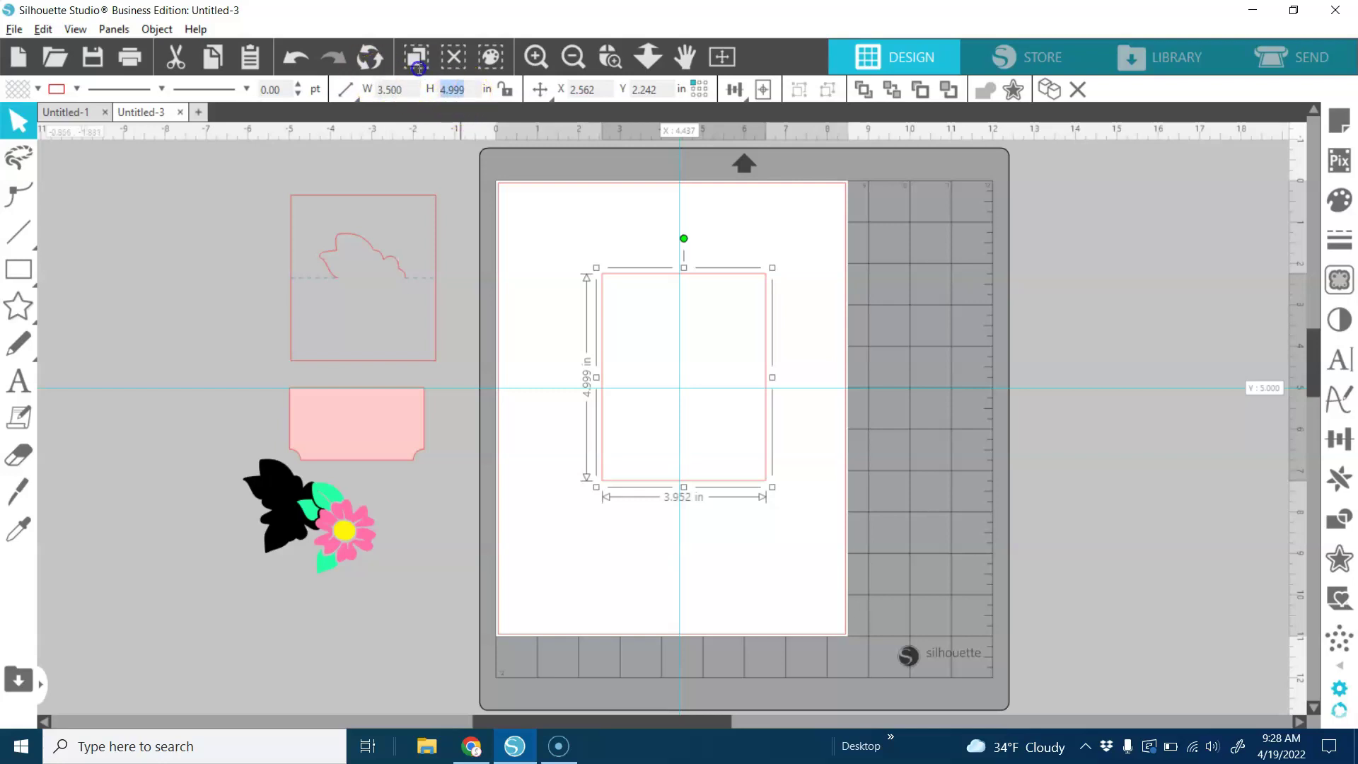
click(416, 70)
text(4)
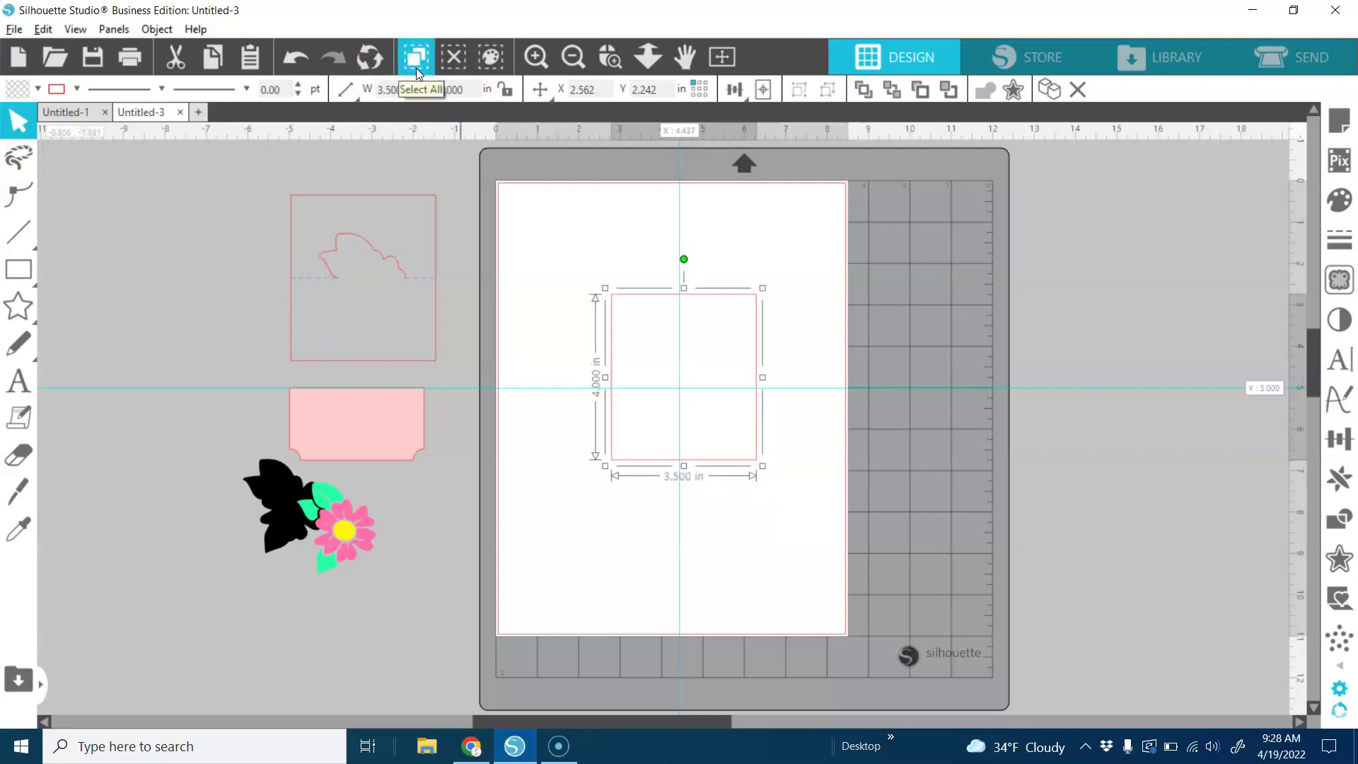
key(Return)
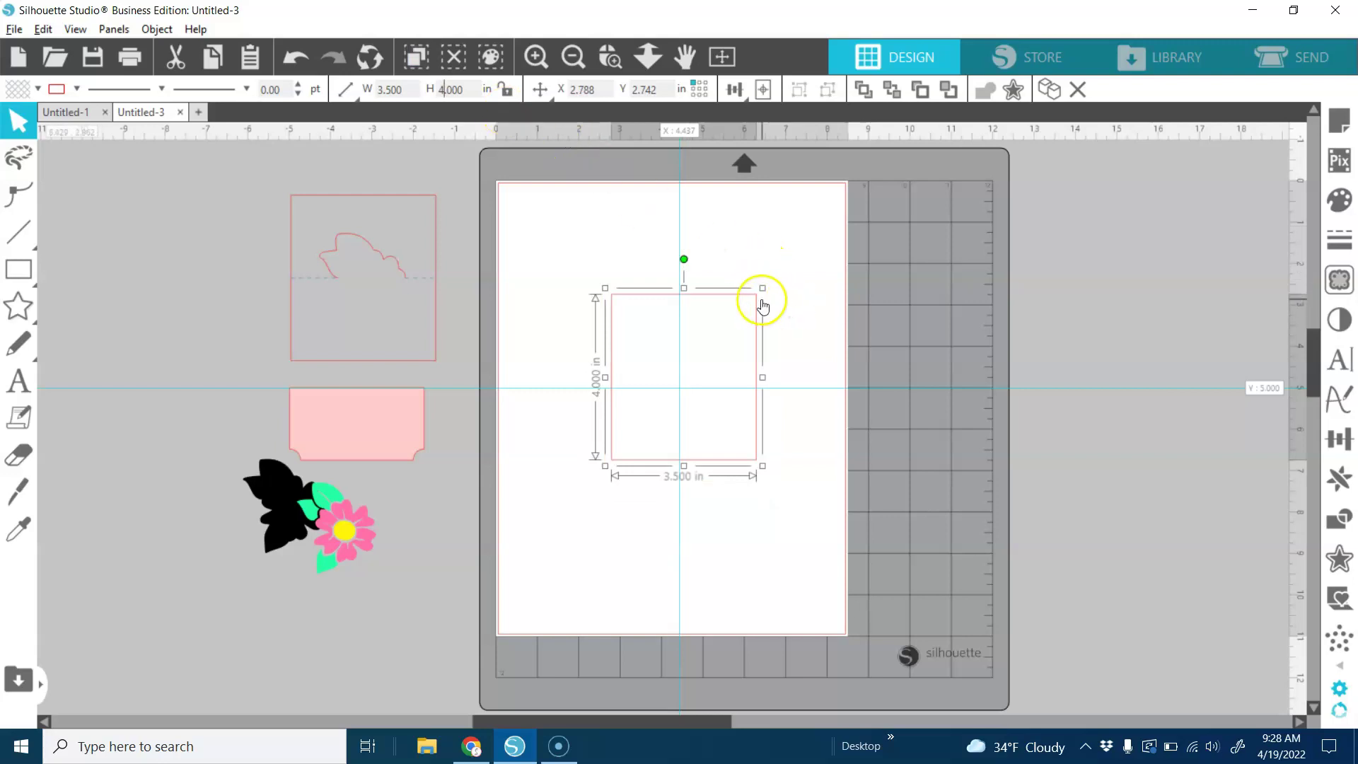
mouse_move(756, 298)
mouse_down()
mouse_move(797, 291)
mouse_move(755, 304)
mouse_up()
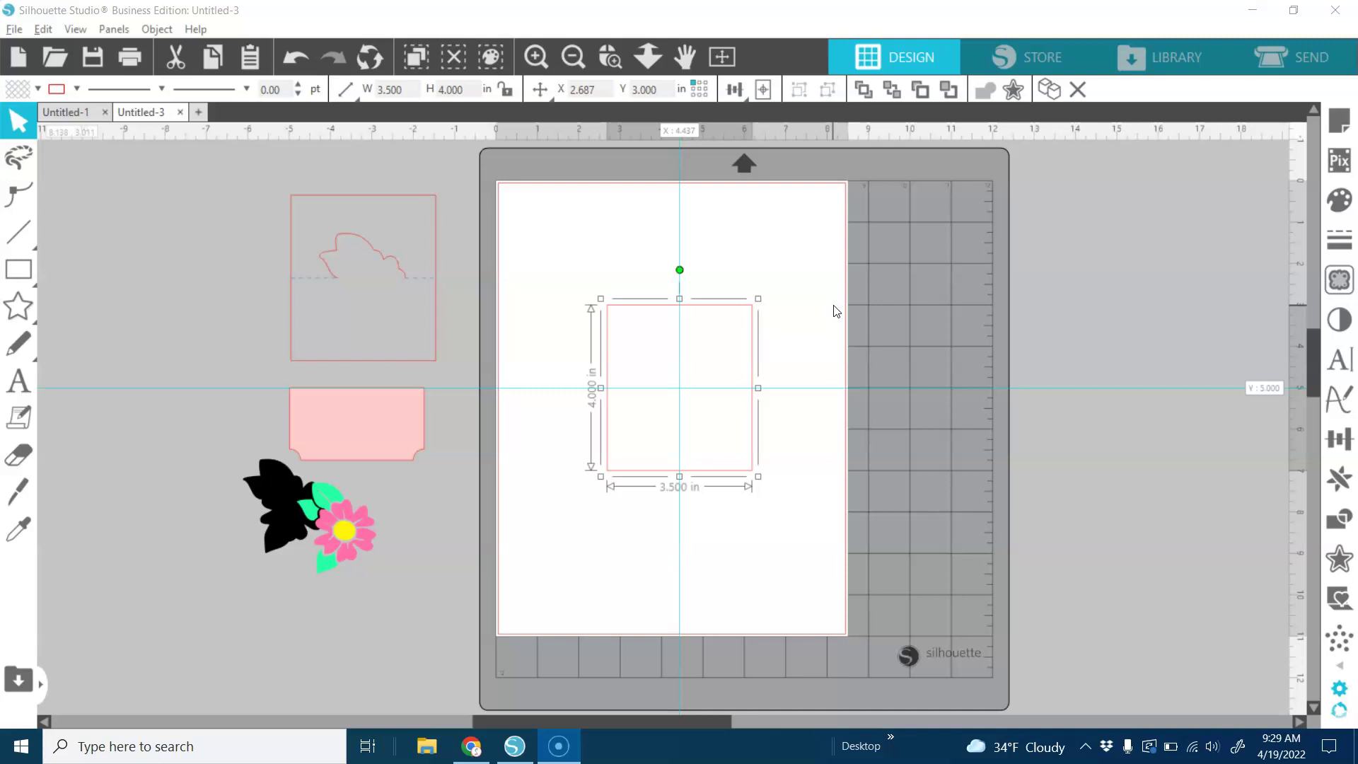
Move the black flower silhouette onto the mat and give it a 0.050 in offset outline
click(826, 306)
drag(266, 480, 879, 476)
click(884, 487)
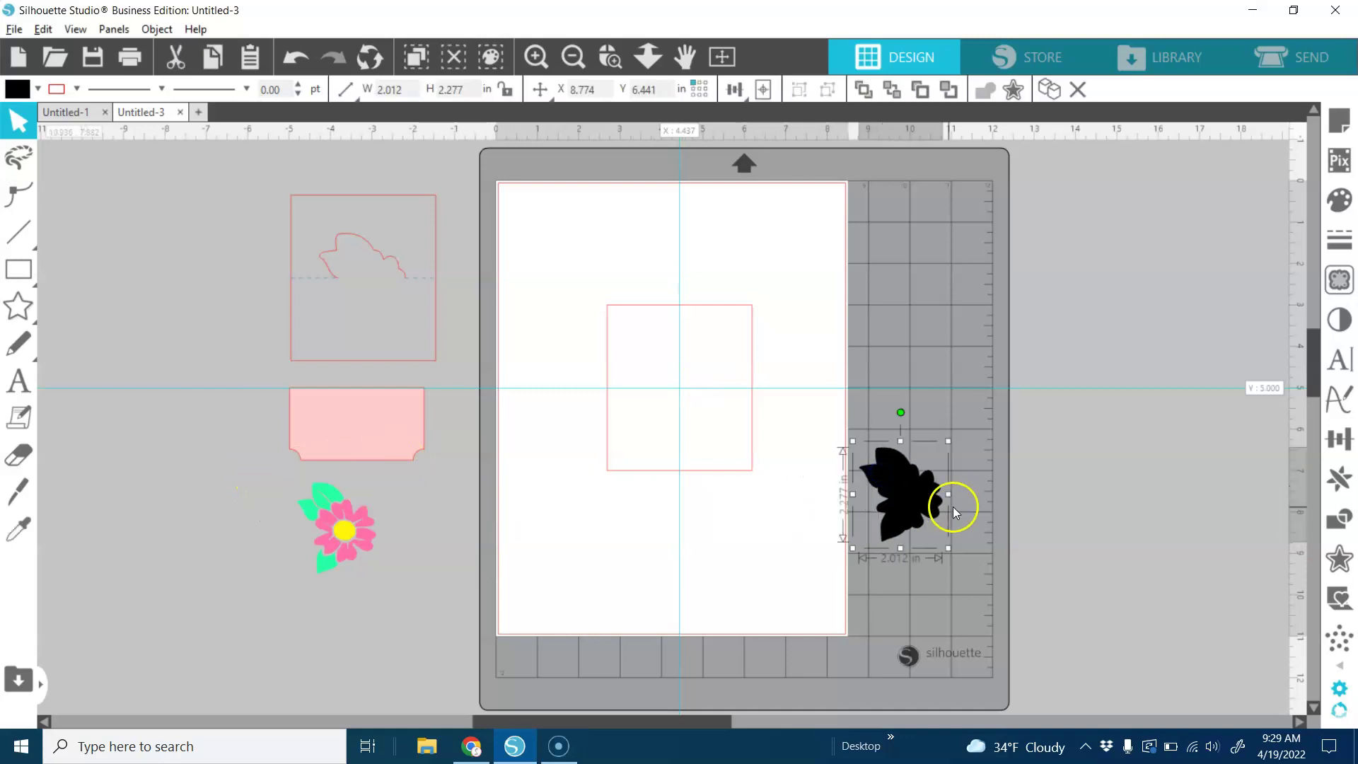
click(1342, 563)
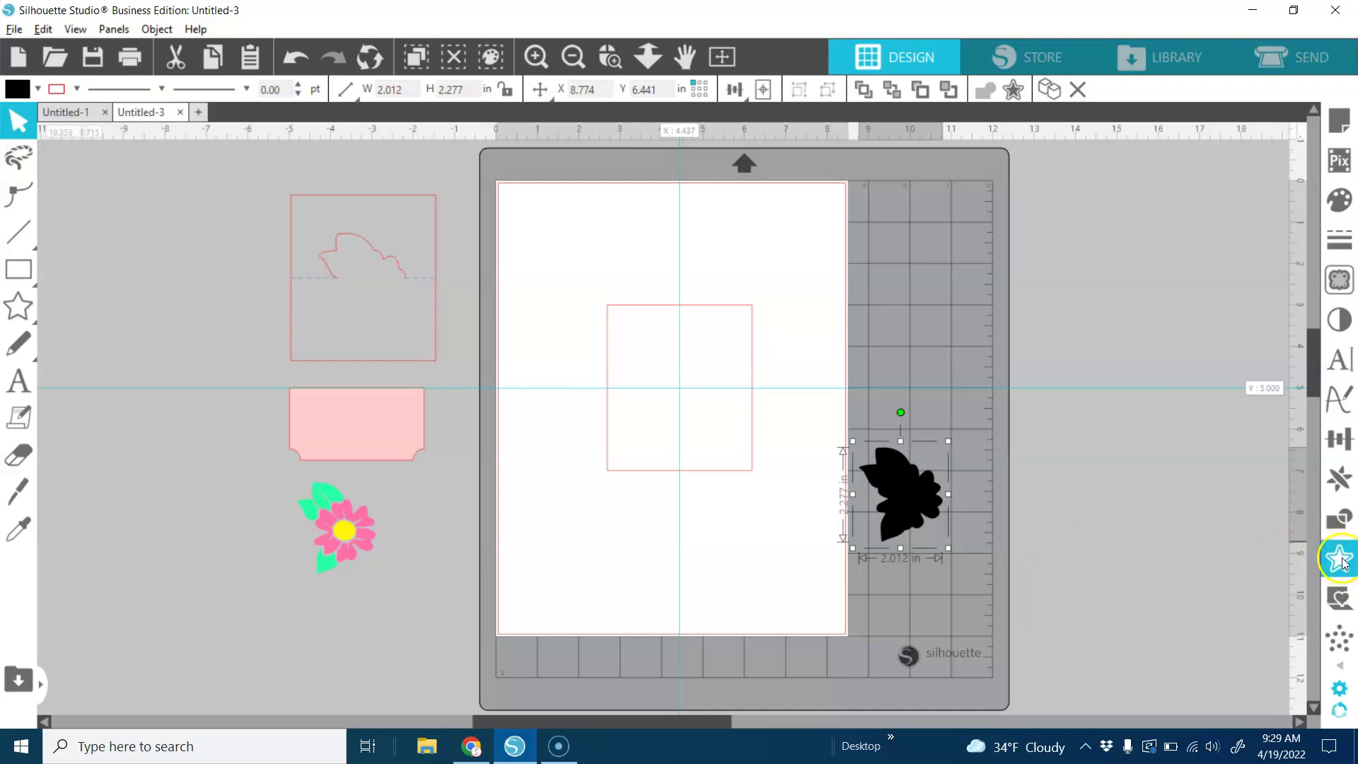
click(1342, 563)
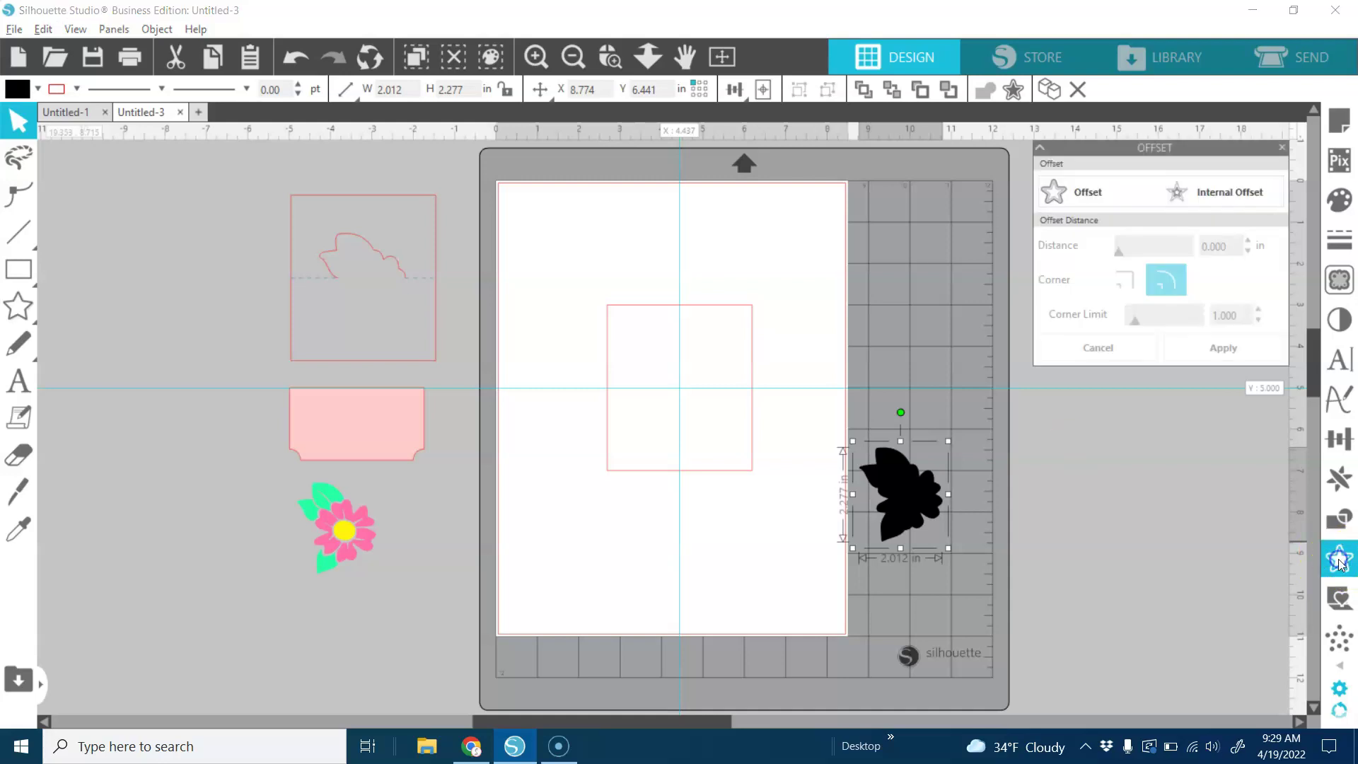
click(1061, 190)
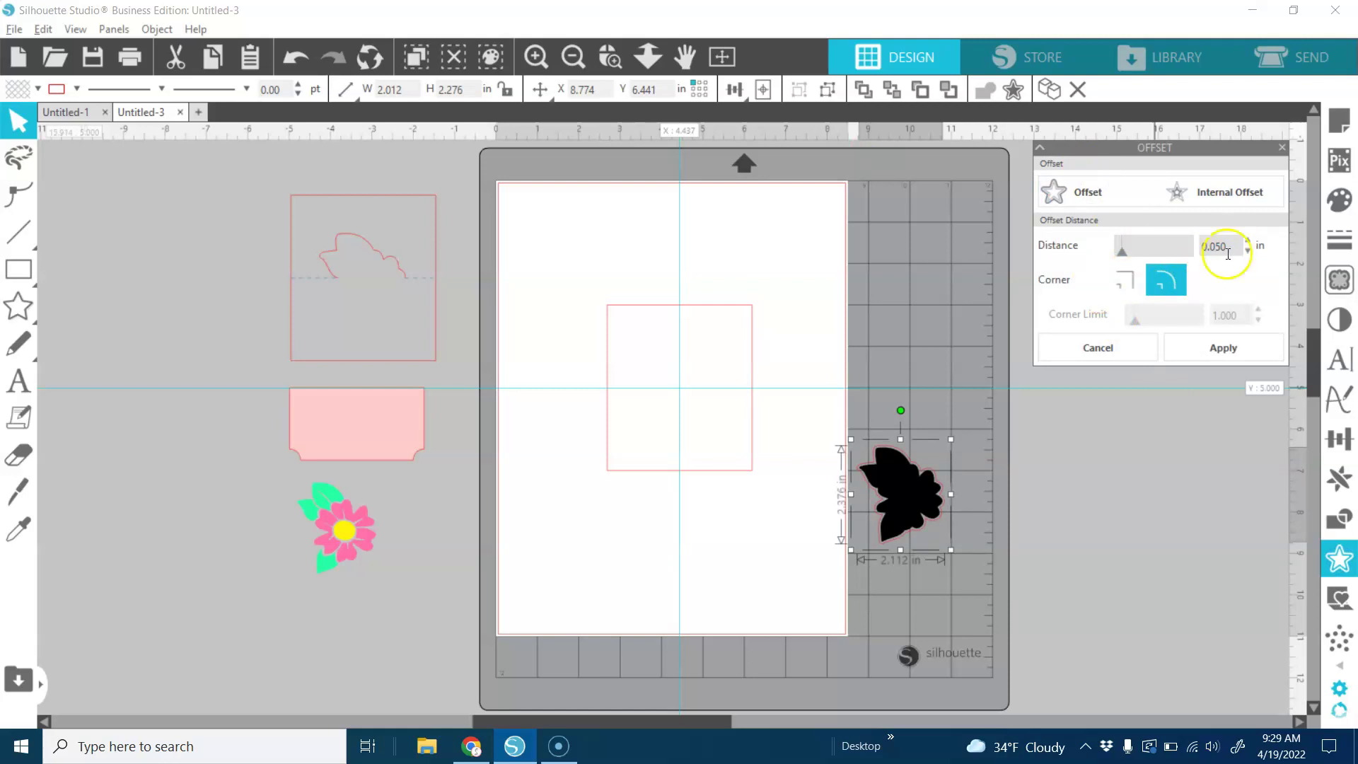
click(1217, 350)
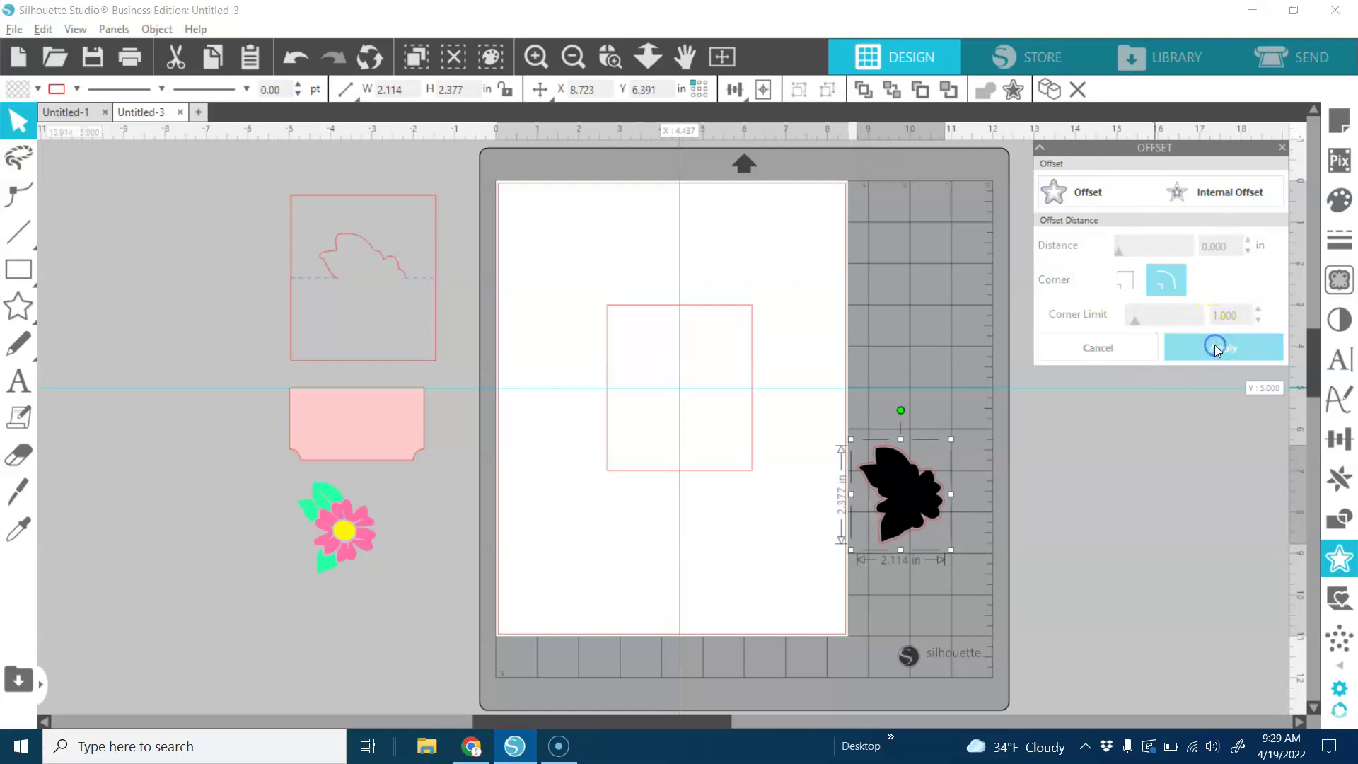
Move the solid silhouette beside the pink flower and centre the offset outline inside the card
click(1129, 461)
drag(910, 495, 431, 539)
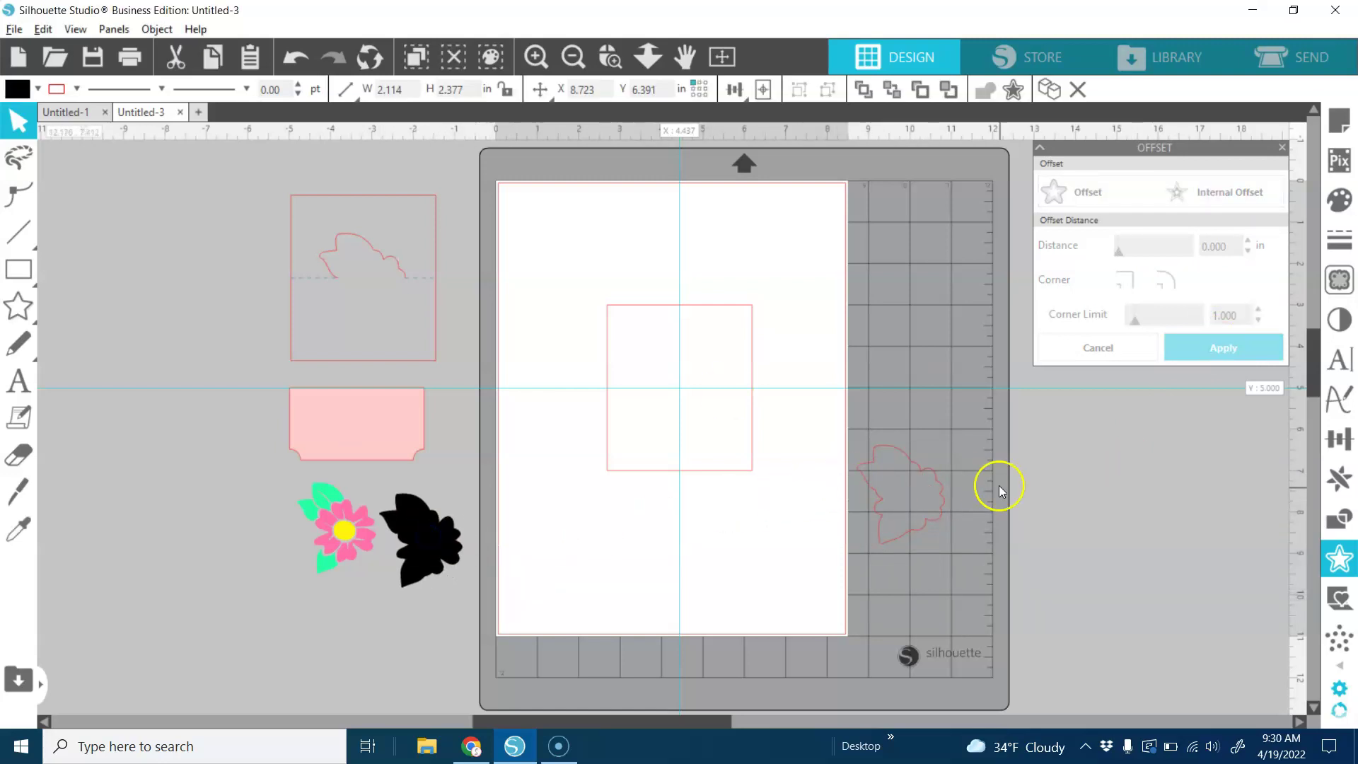
drag(945, 494, 719, 385)
click(863, 456)
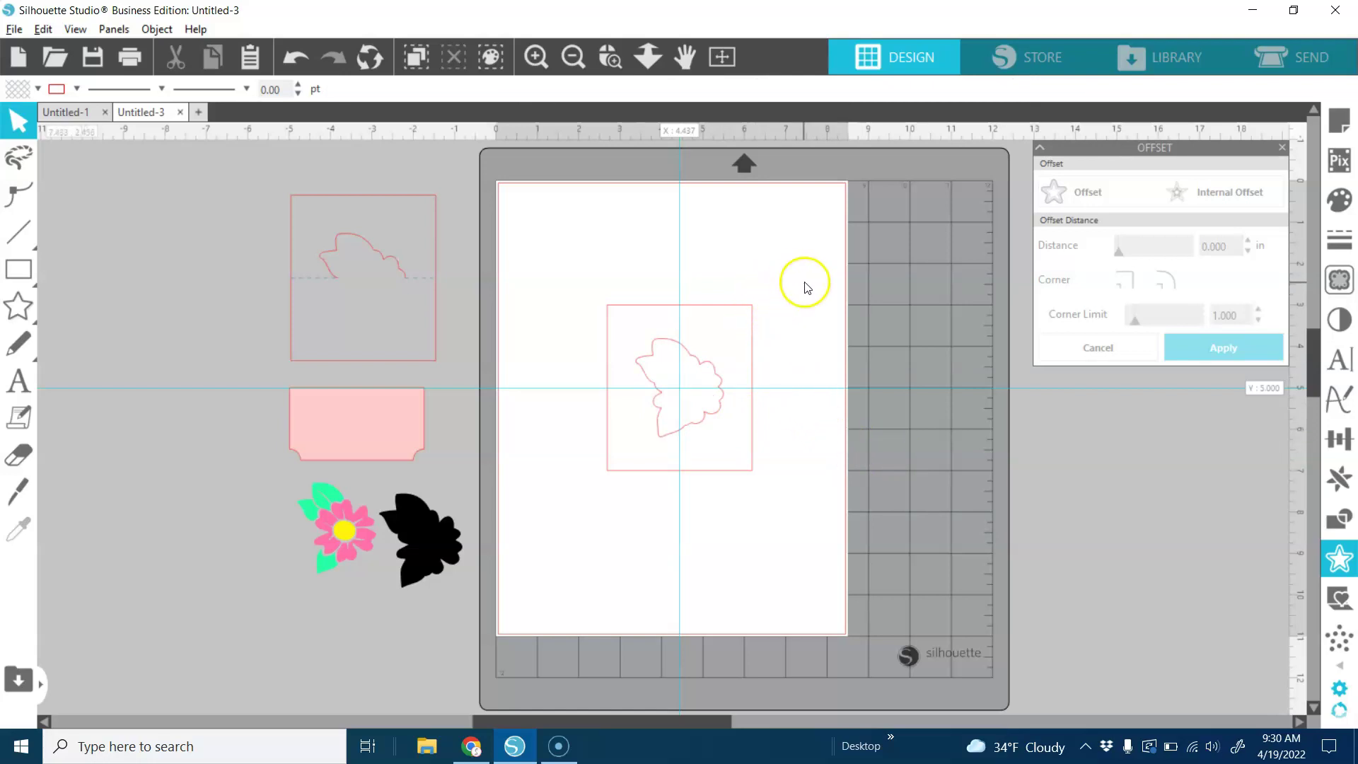
Zoom in and nudge the flower outline down with the arrow keys until Y reads 3.920 in
click(609, 56)
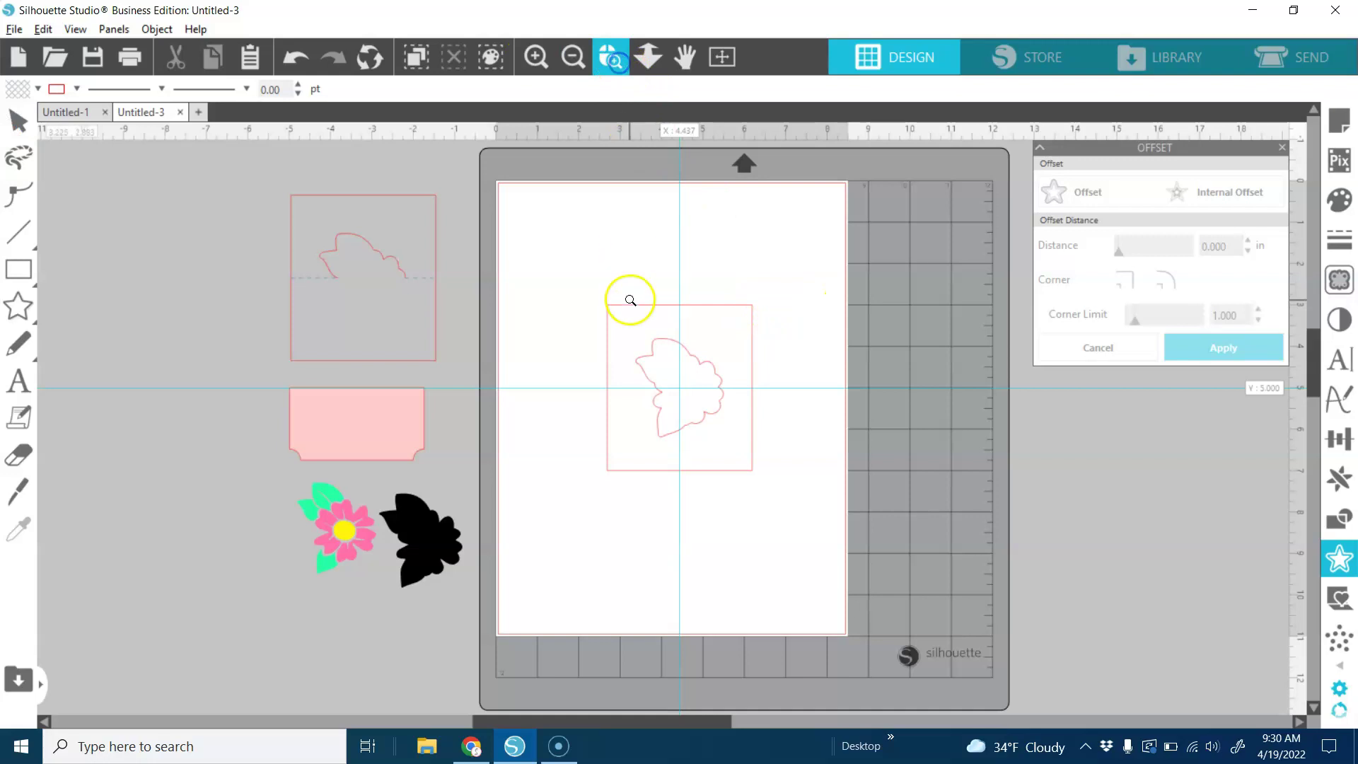
drag(584, 302, 804, 496)
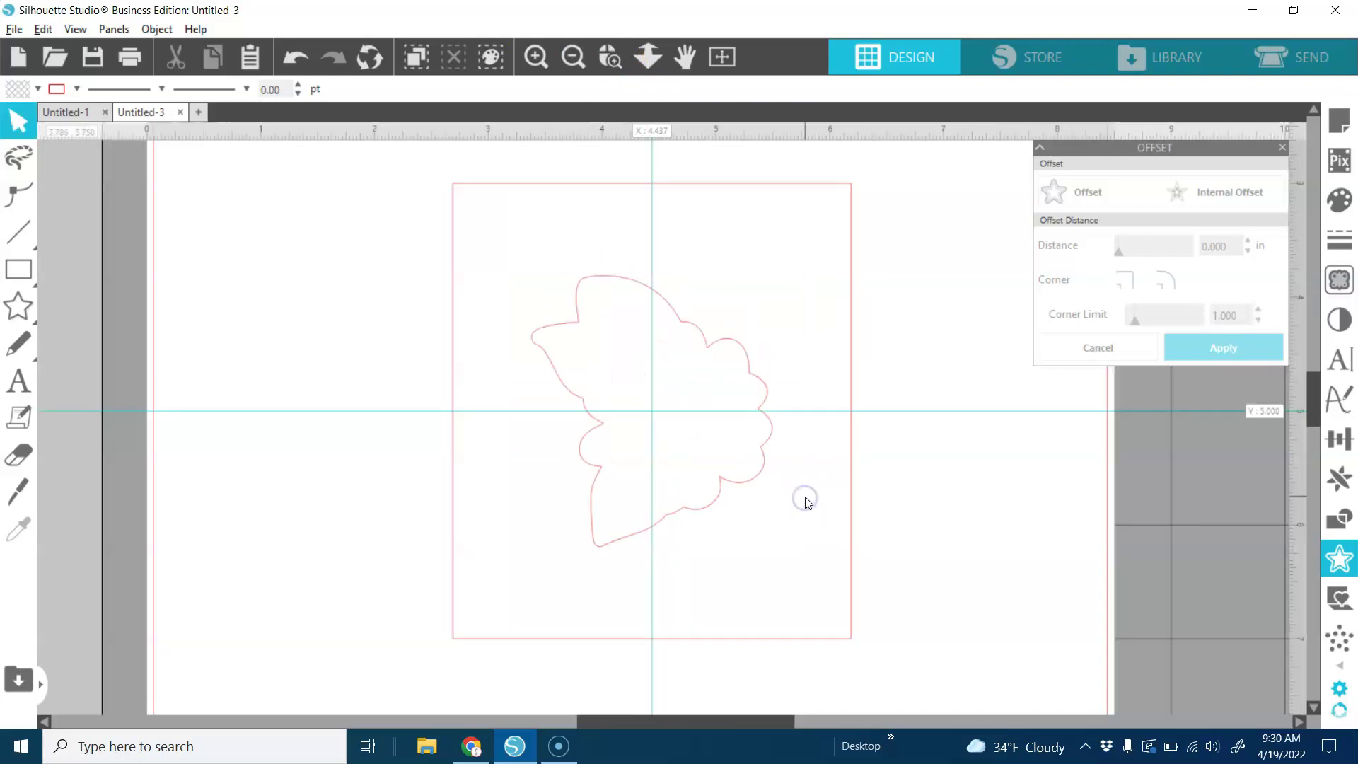
click(763, 454)
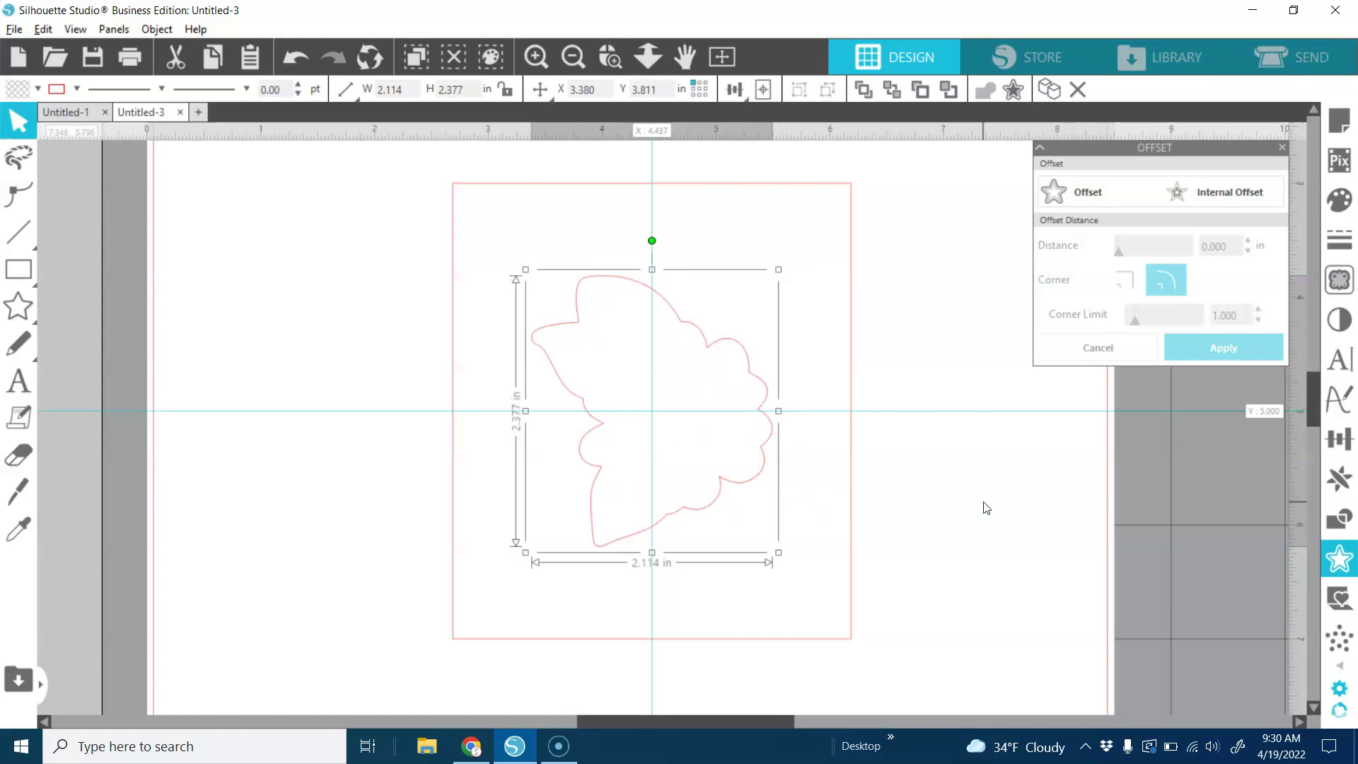
key(Down)
key(Down)
key(Down)
key(Down)
key(Down)
key(Down)
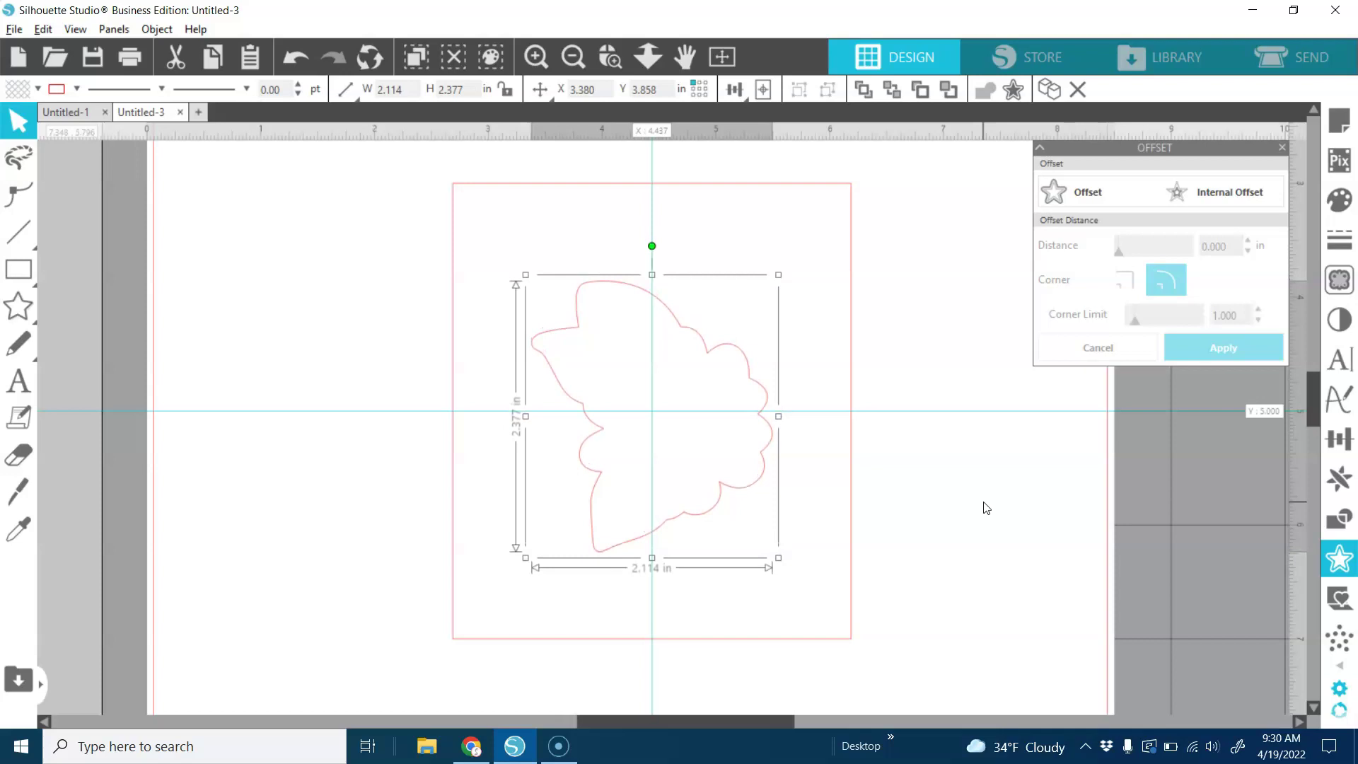
key(Down)
key(Down)
key(Down)
key(Down)
key(Down)
key(Down)
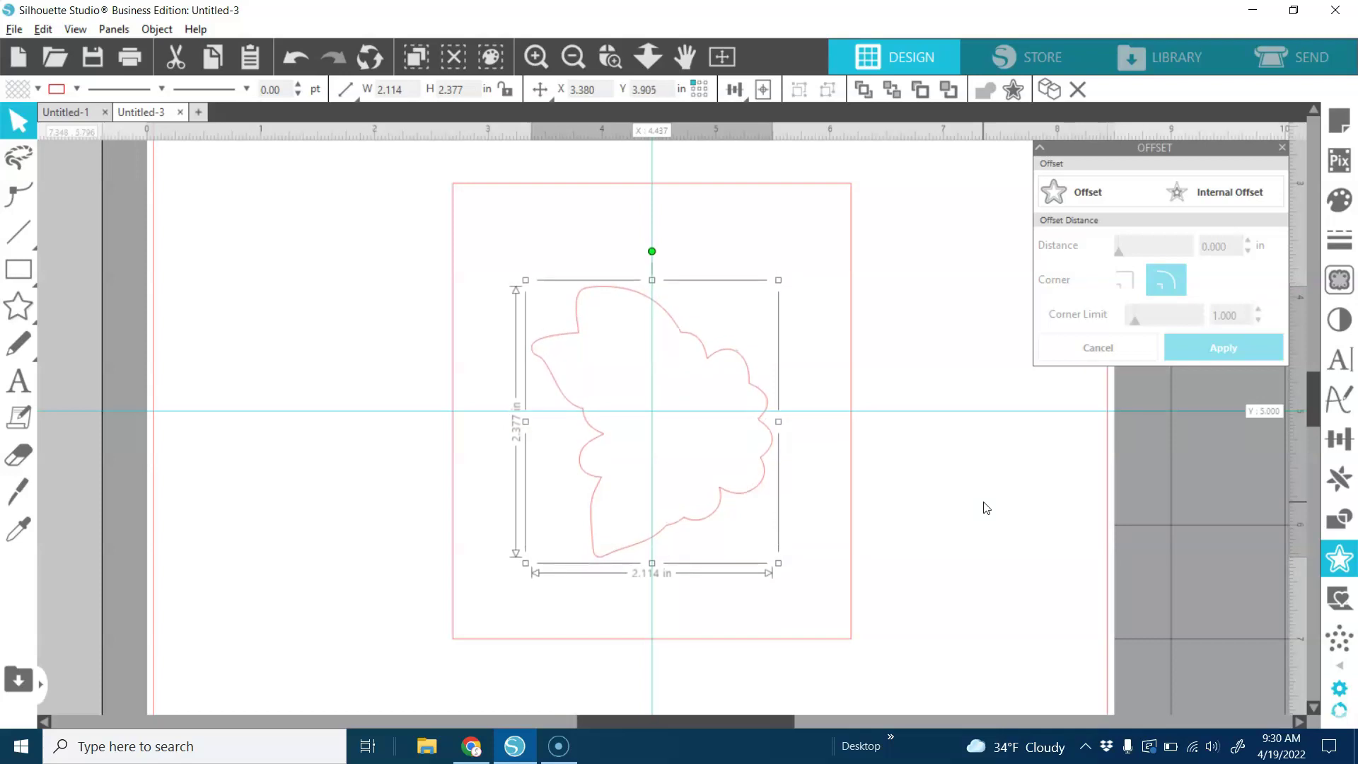
key(Down)
key(Down)
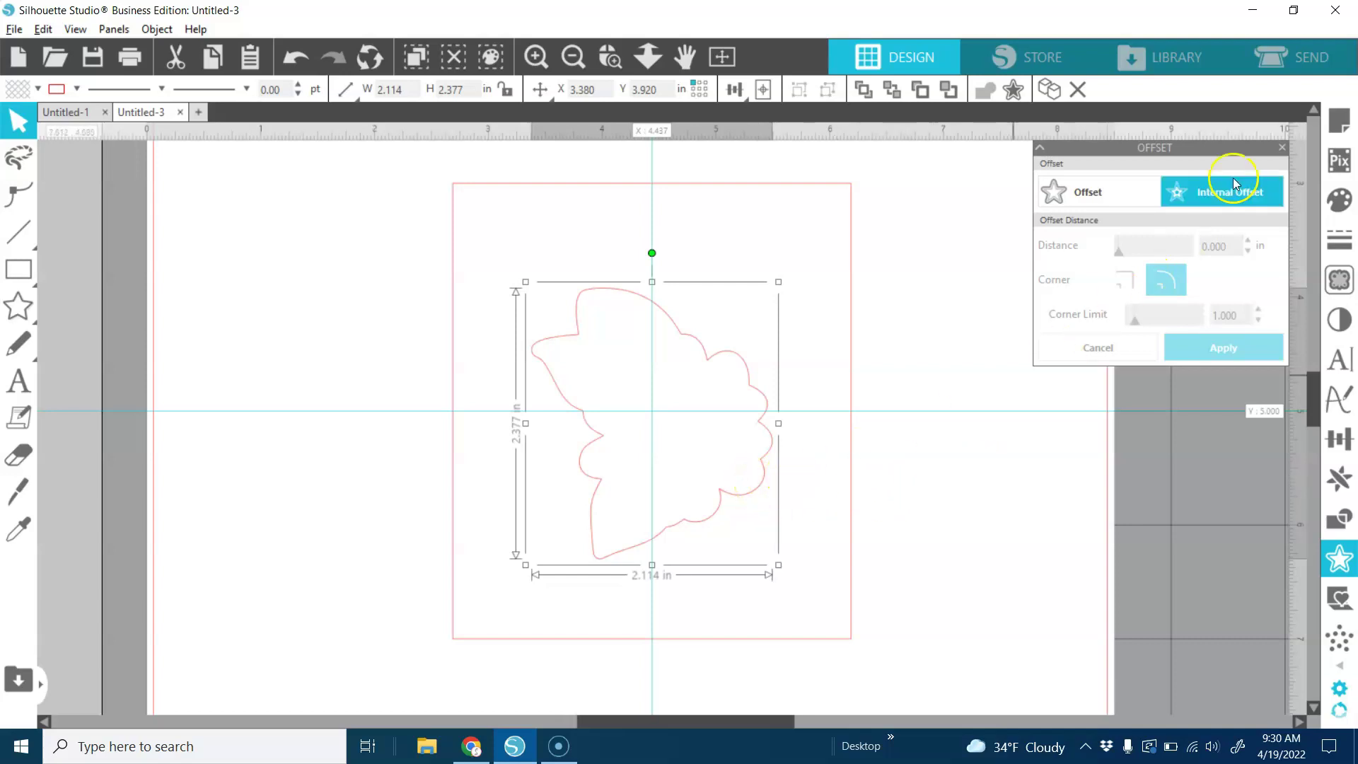
Close the Offset panel and open the flower outline's points for editing, zoomed in close
click(1282, 148)
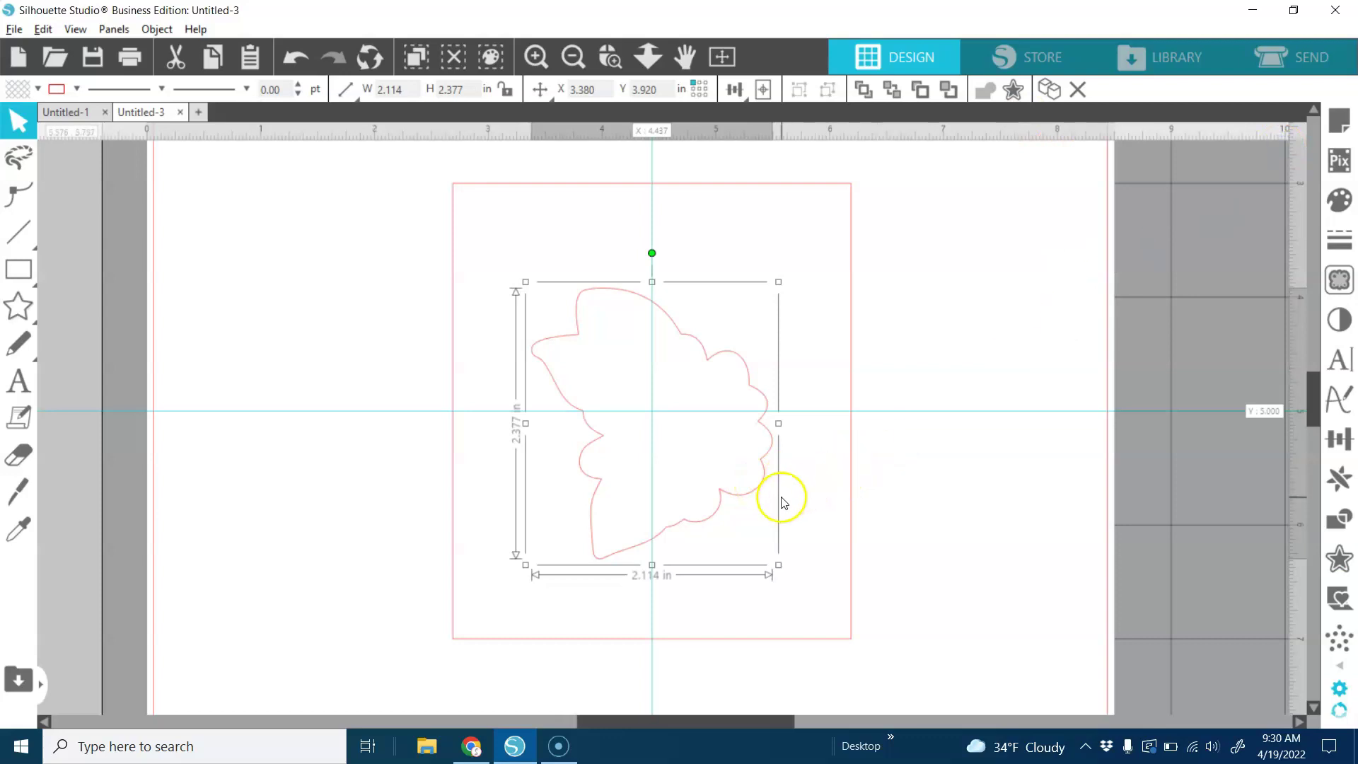
double_click(755, 497)
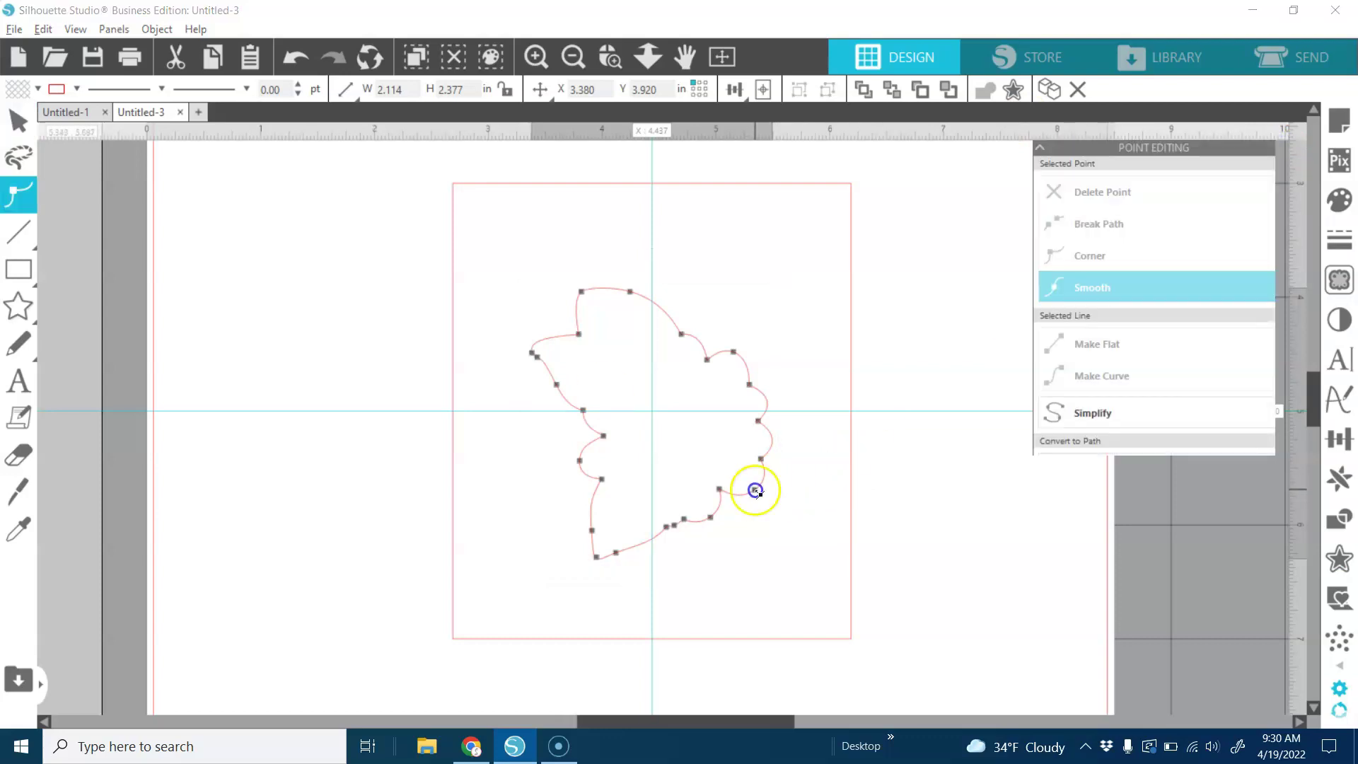
click(948, 506)
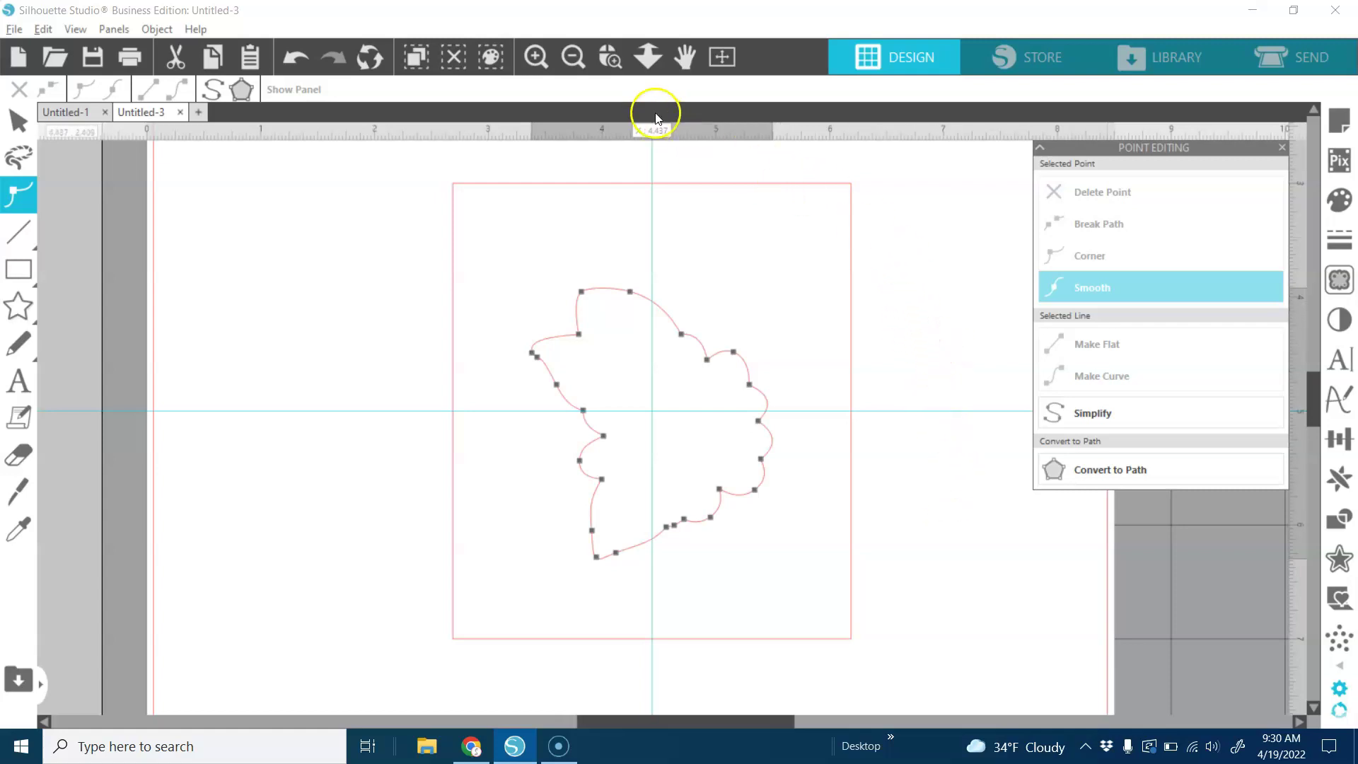
click(609, 60)
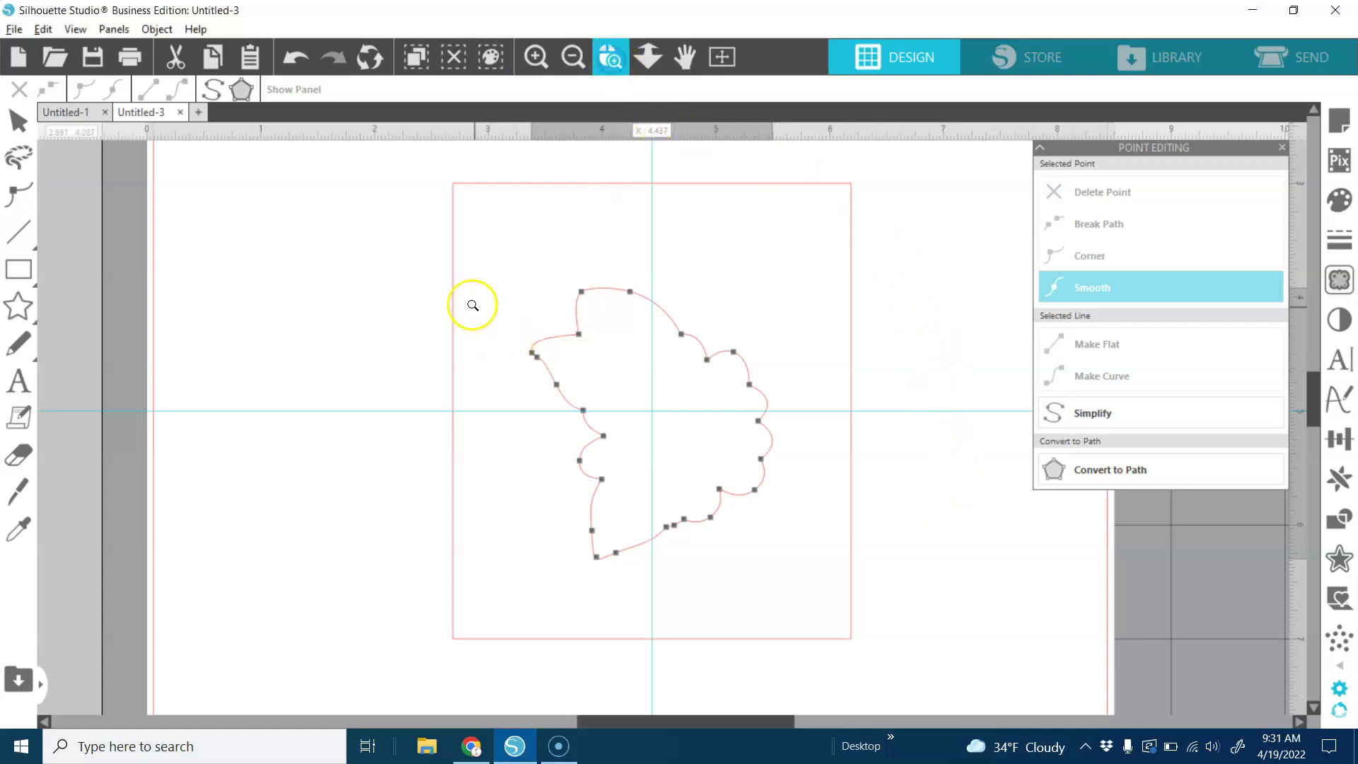
drag(471, 303, 883, 557)
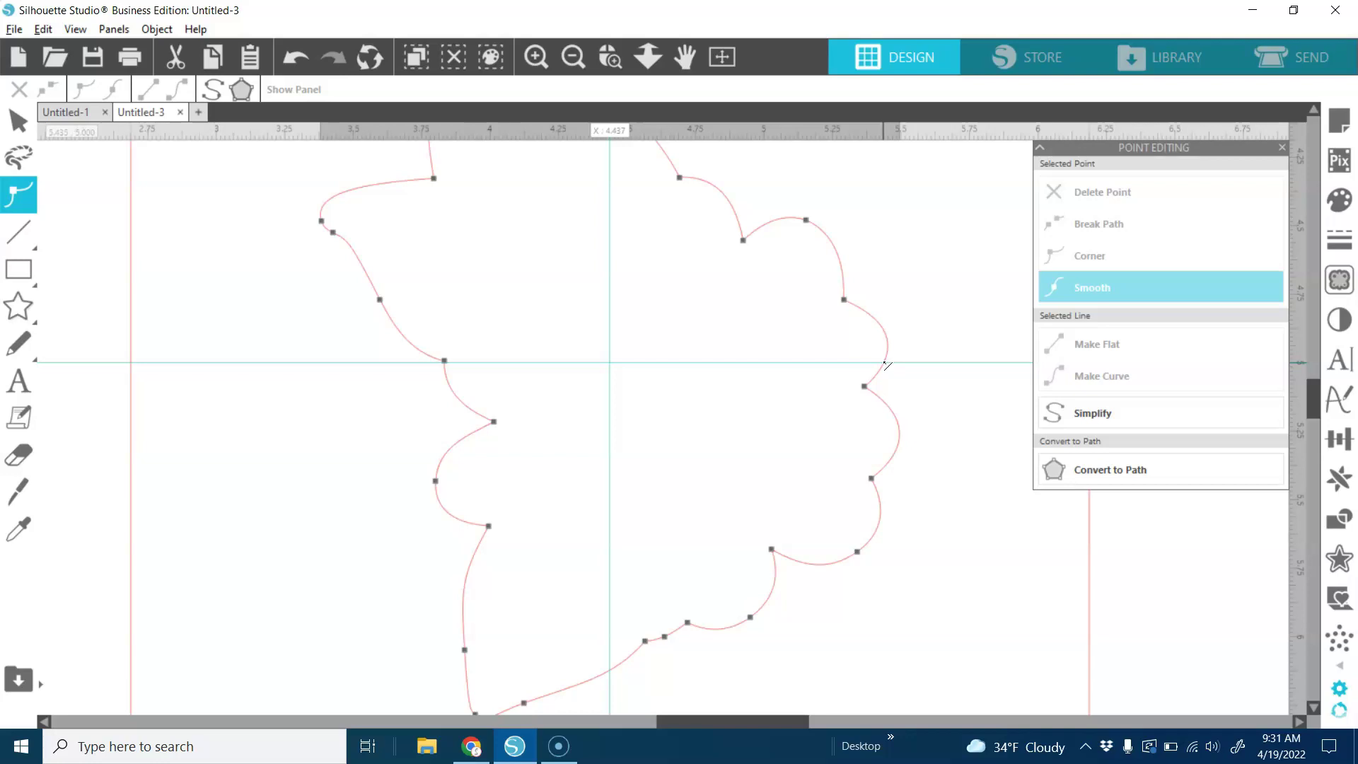
Break the outline at its right and left points on the horizontal guide, then finish editing
click(884, 362)
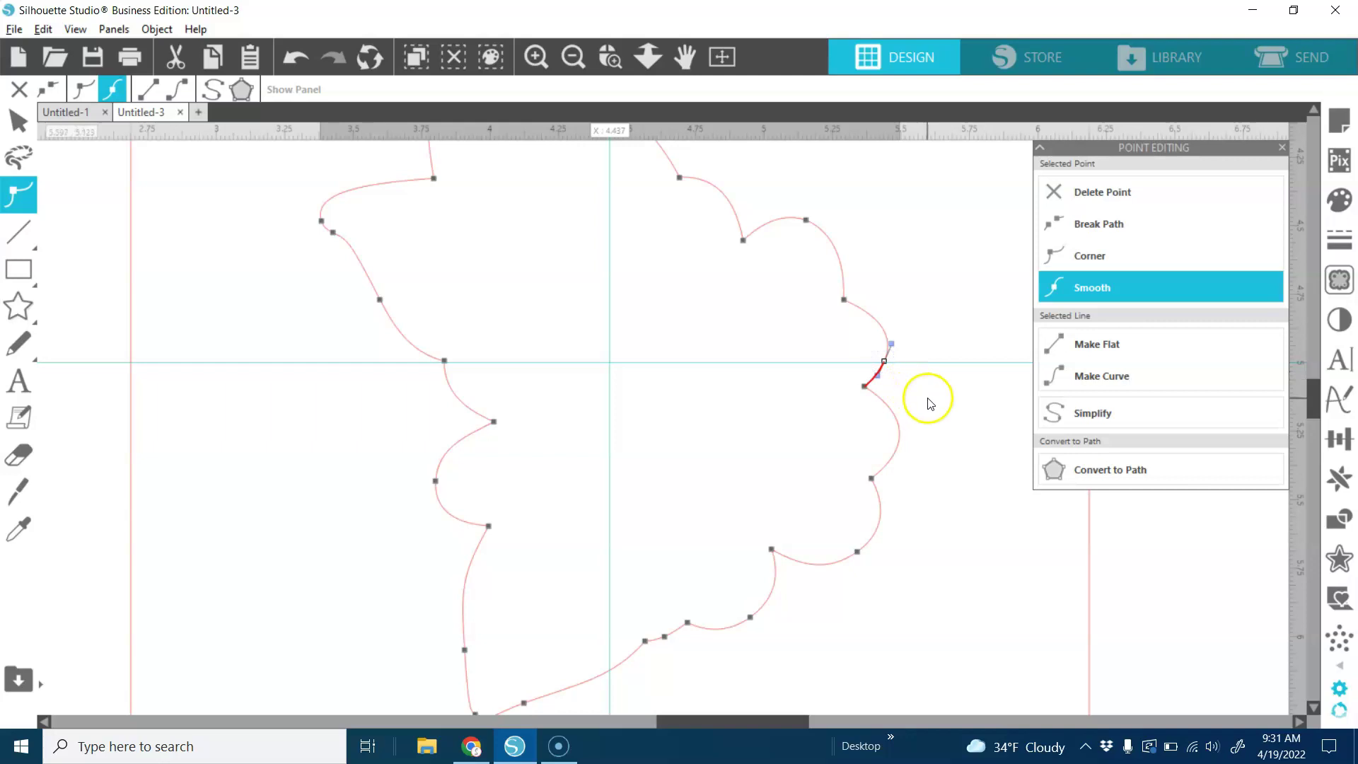
click(1103, 231)
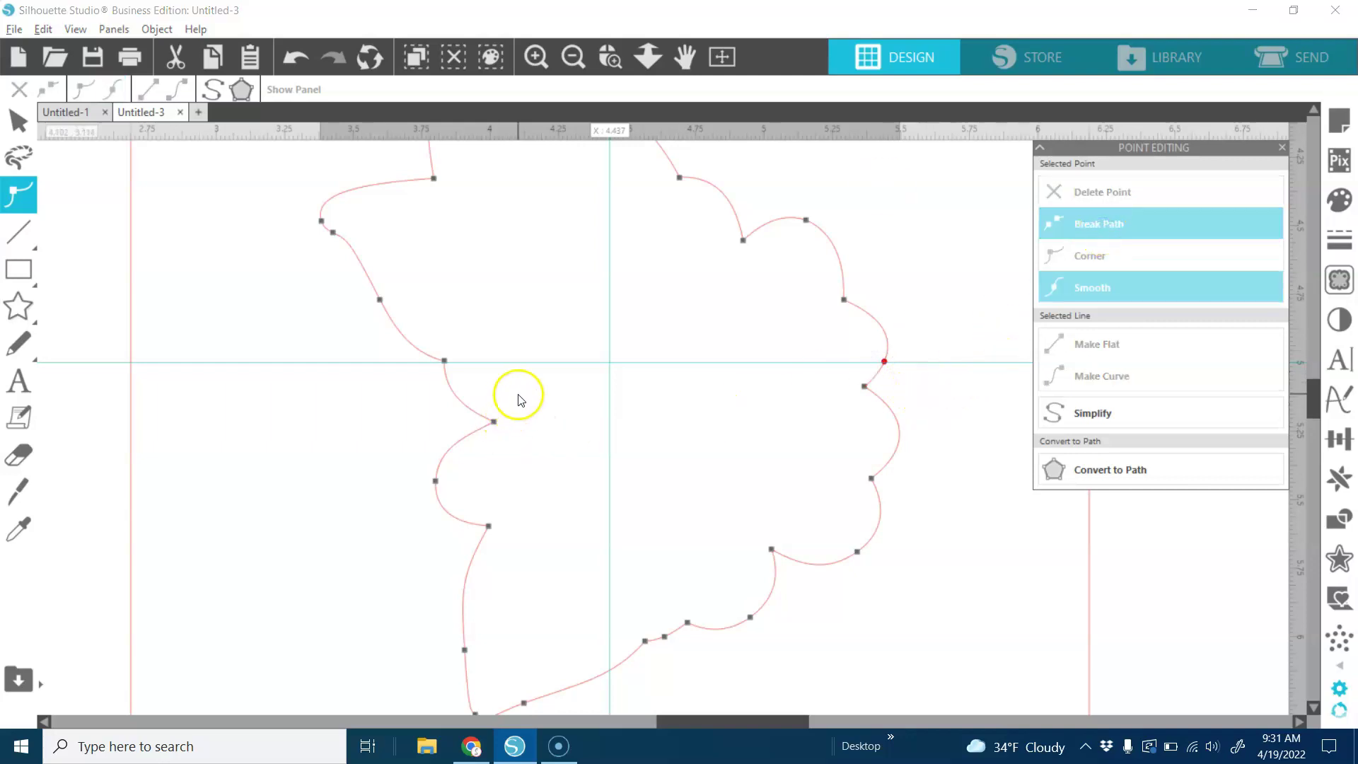
click(444, 361)
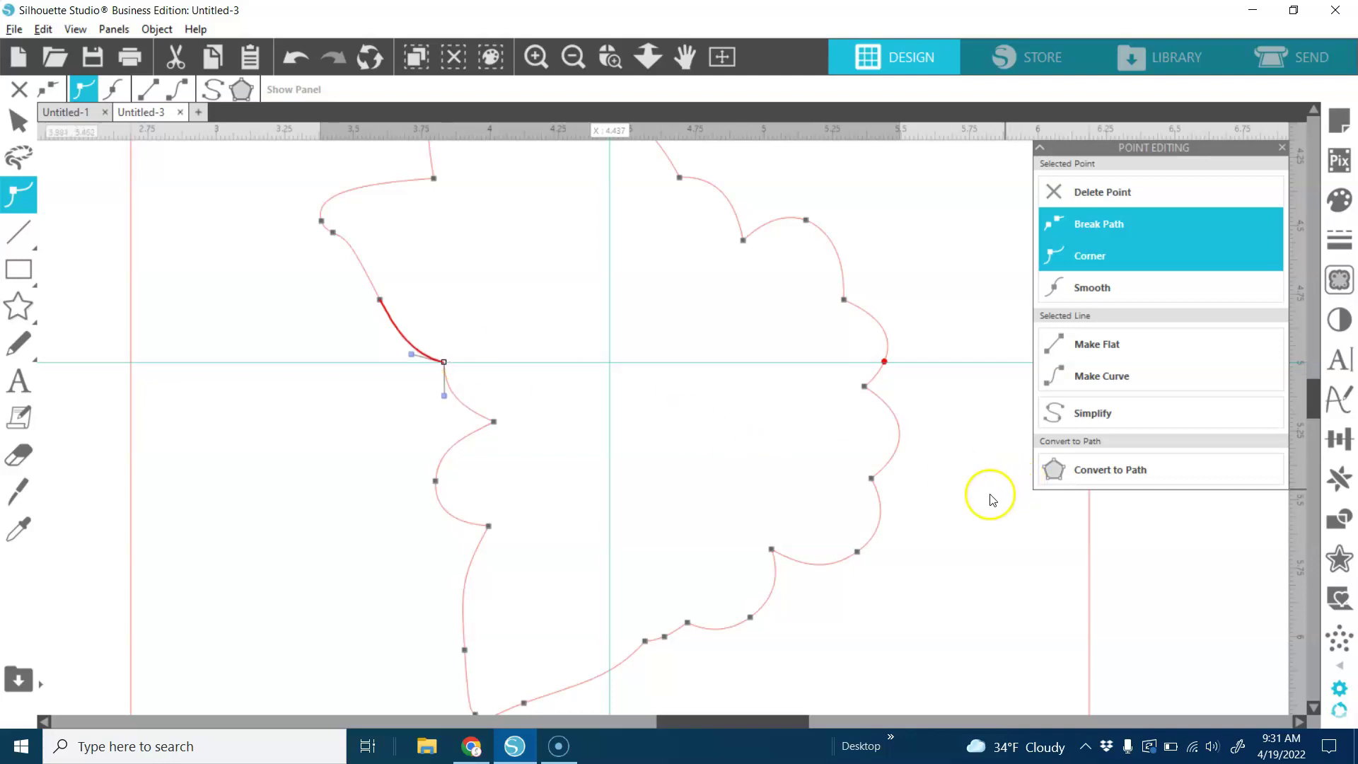
click(1108, 224)
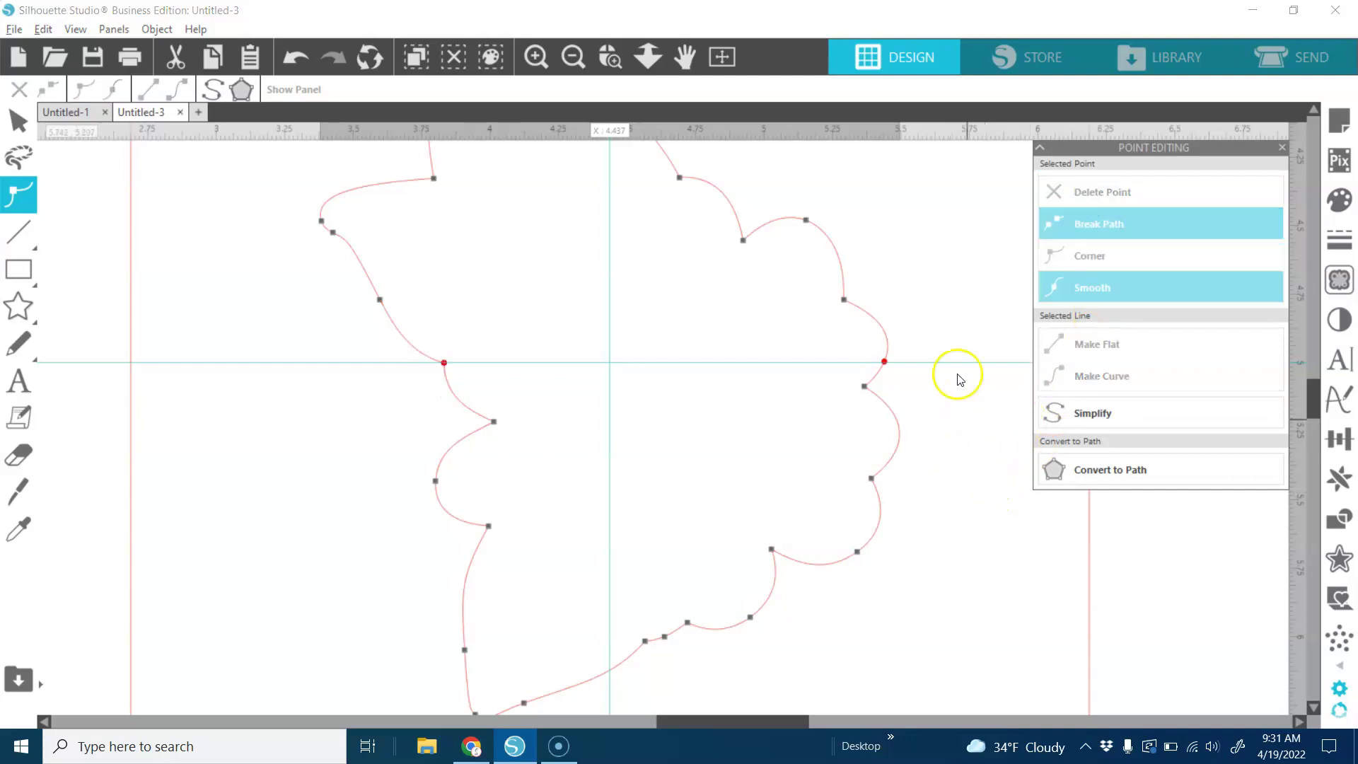
click(575, 56)
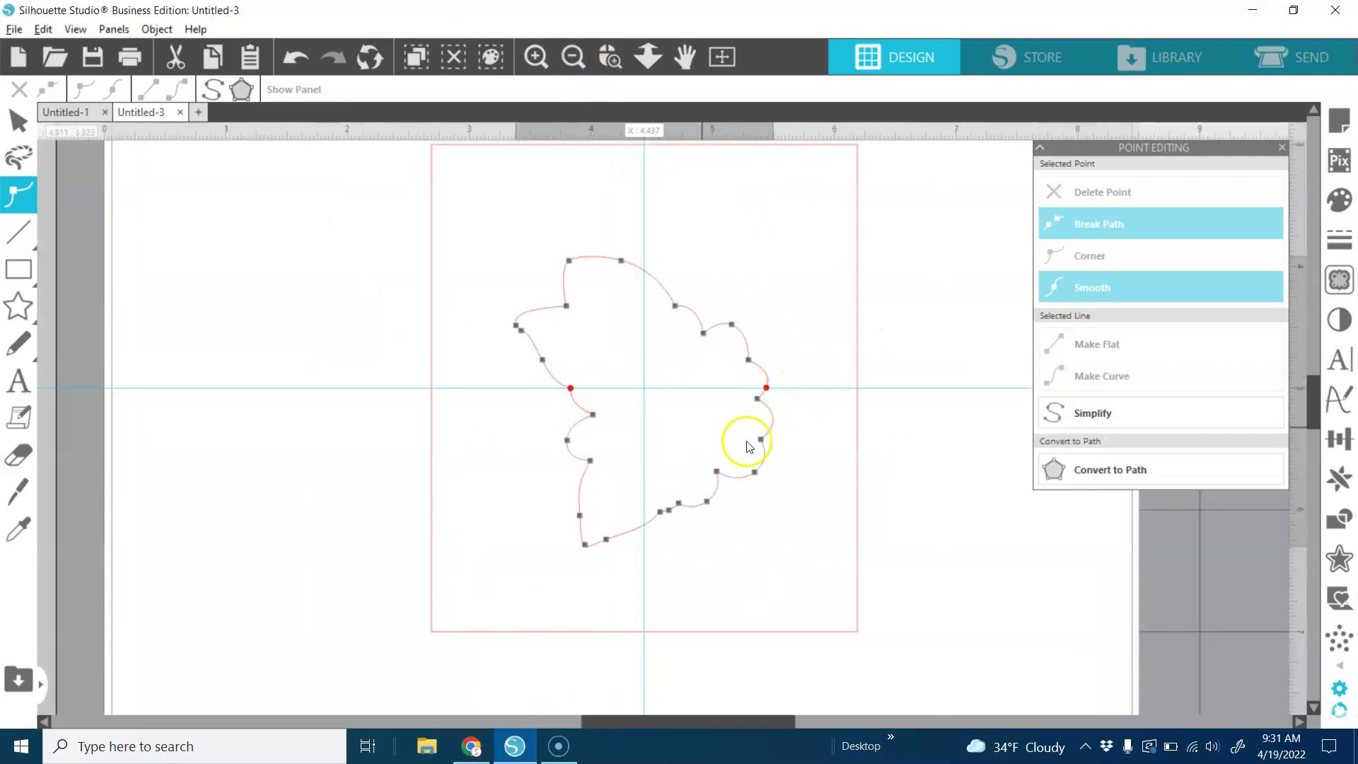
click(794, 488)
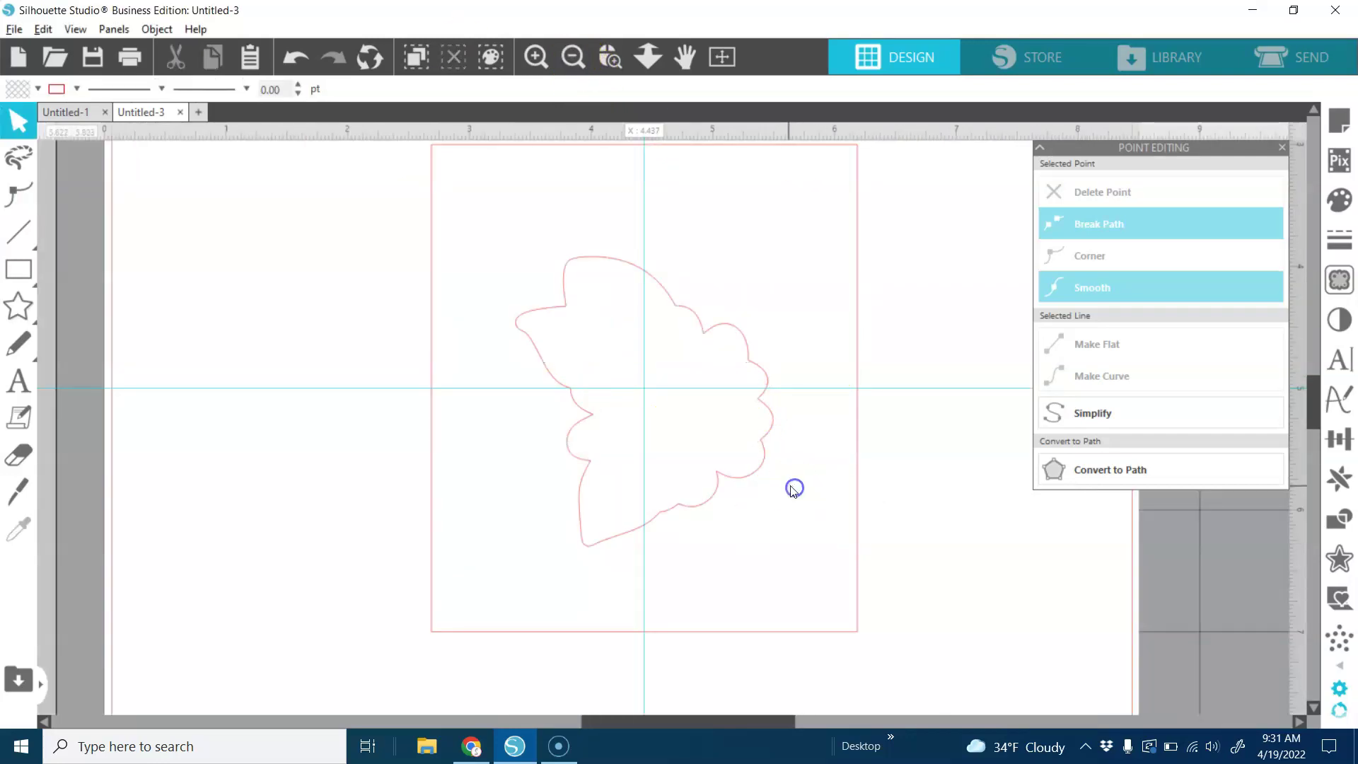
Release the flower outline's compound path so it separates into its two broken halves
click(737, 484)
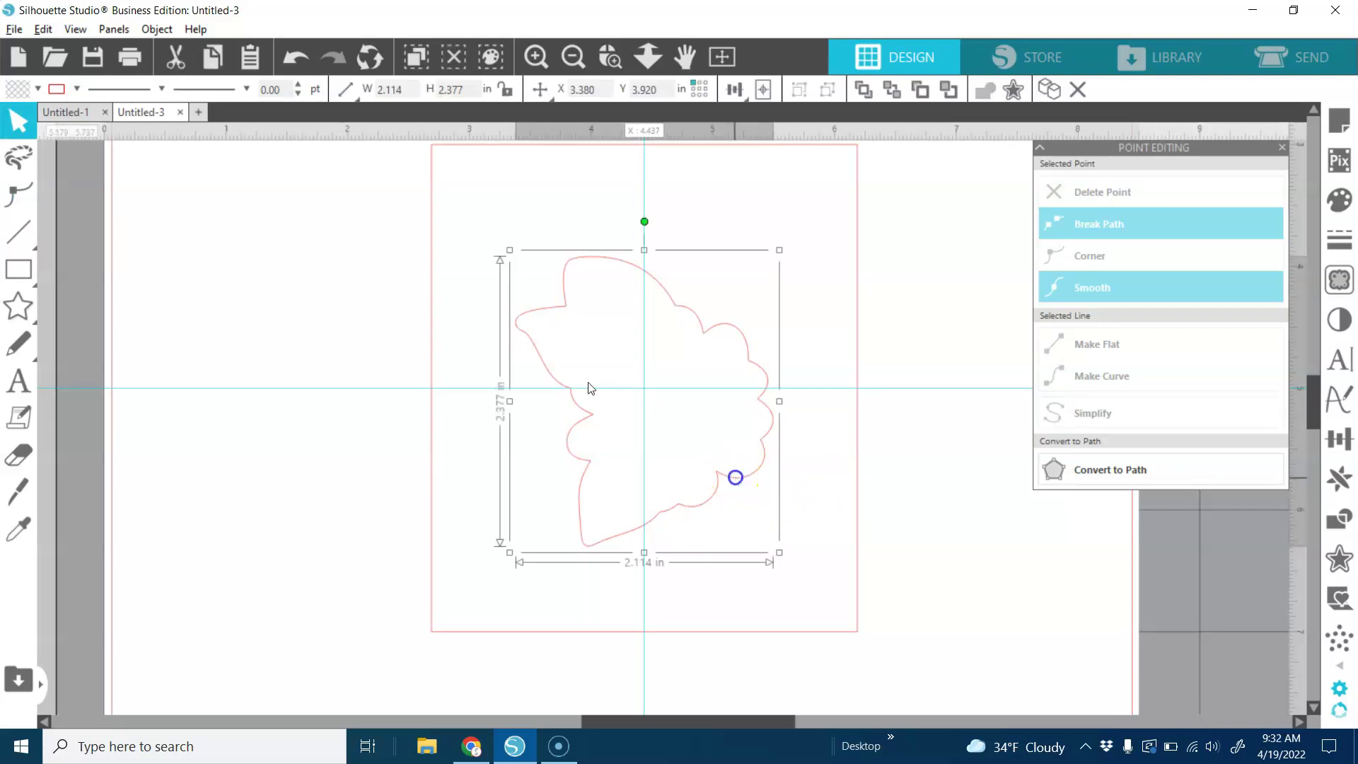
right_click(737, 480)
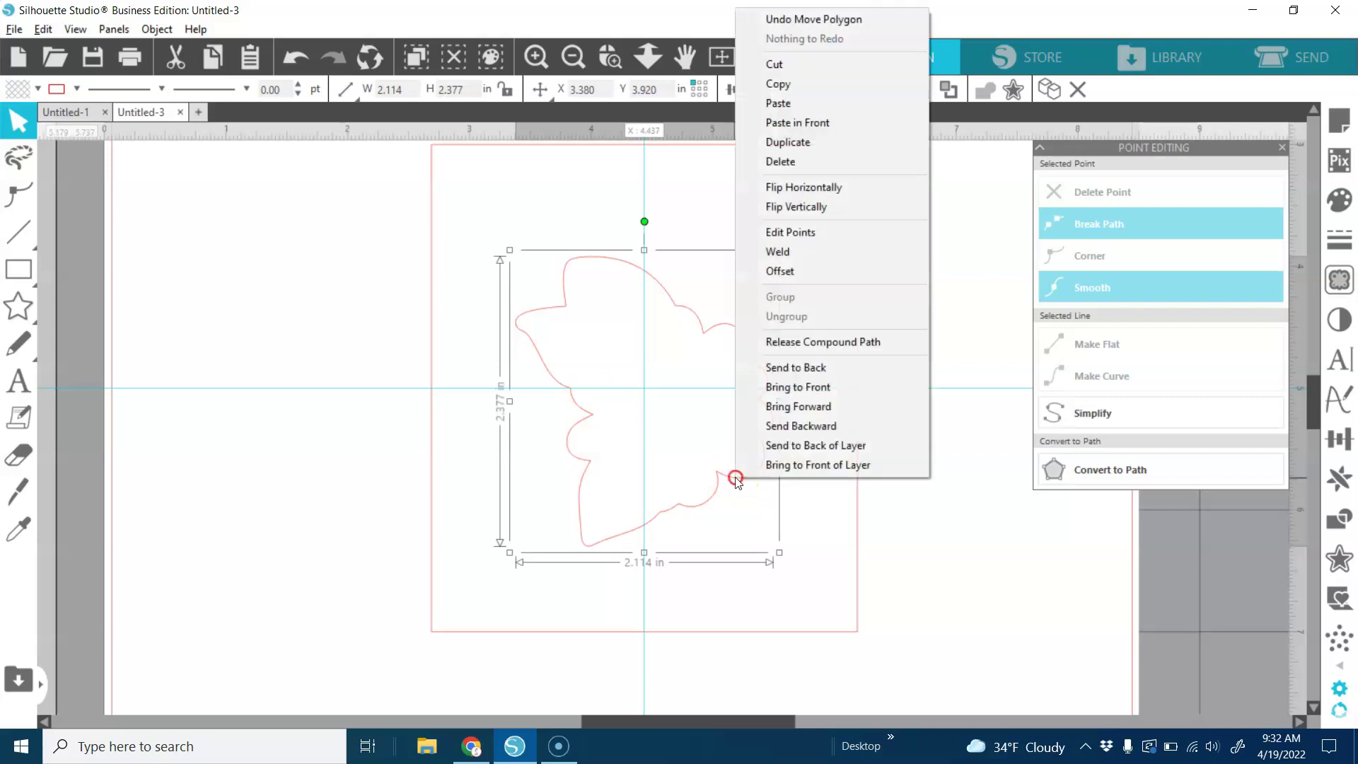
click(839, 344)
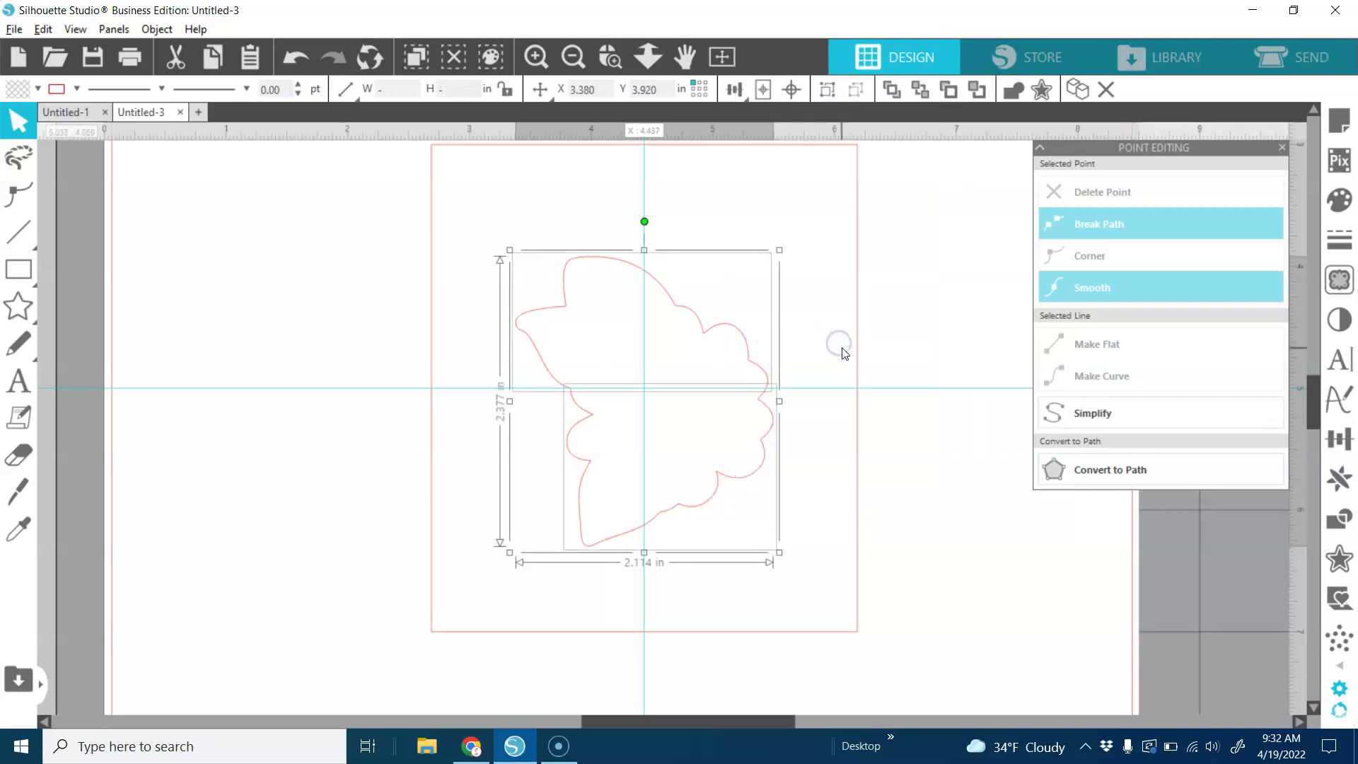
Delete the lower half below the guide, leaving only the 2.071 × 1.080 in top arc
click(965, 469)
click(751, 475)
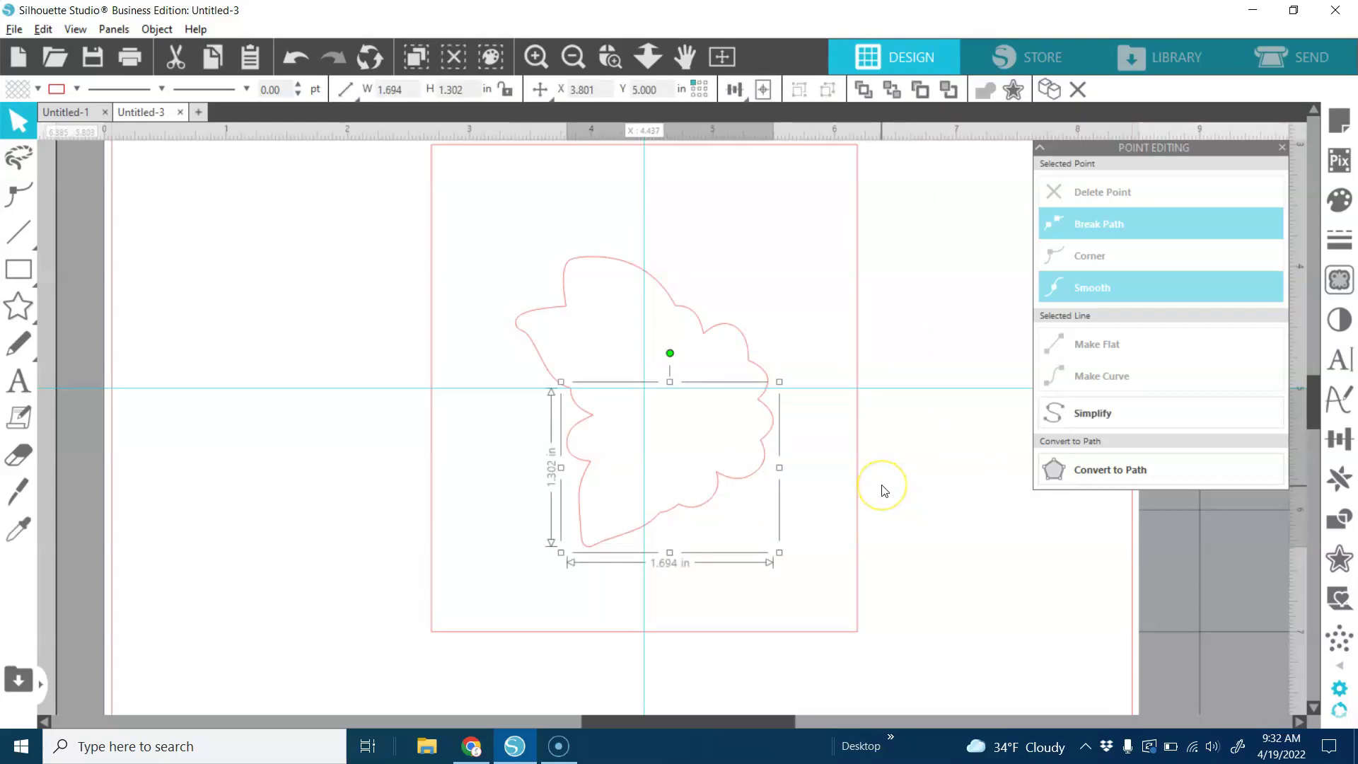
key(Delete)
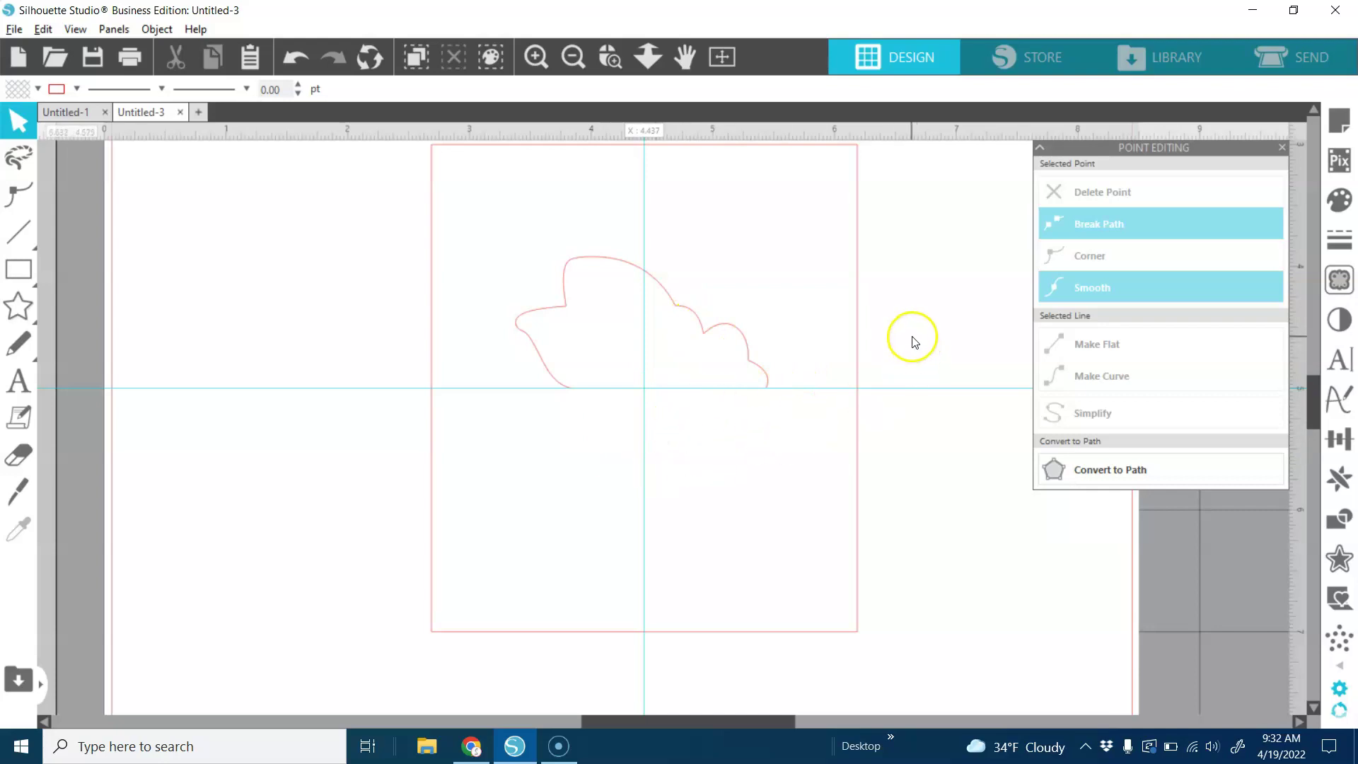
scroll(920, 338, up, 1)
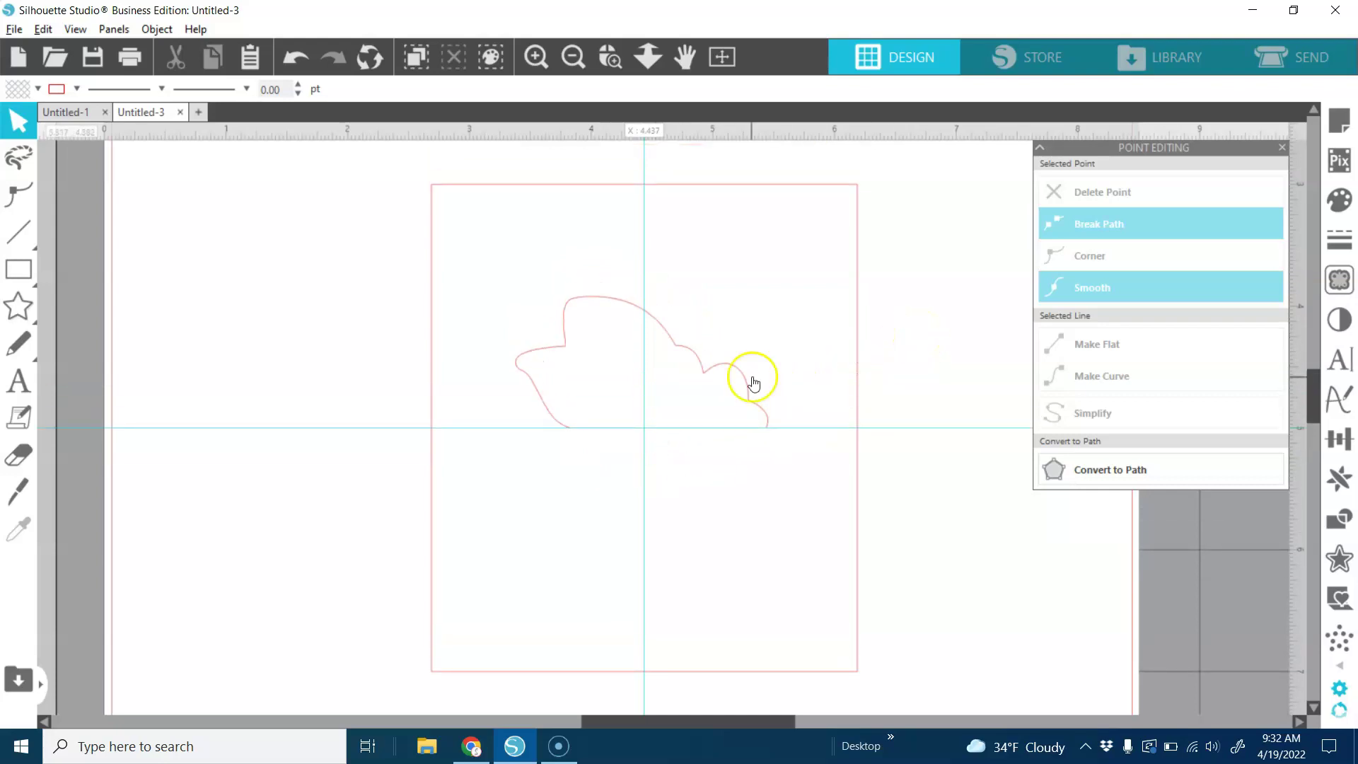
click(742, 384)
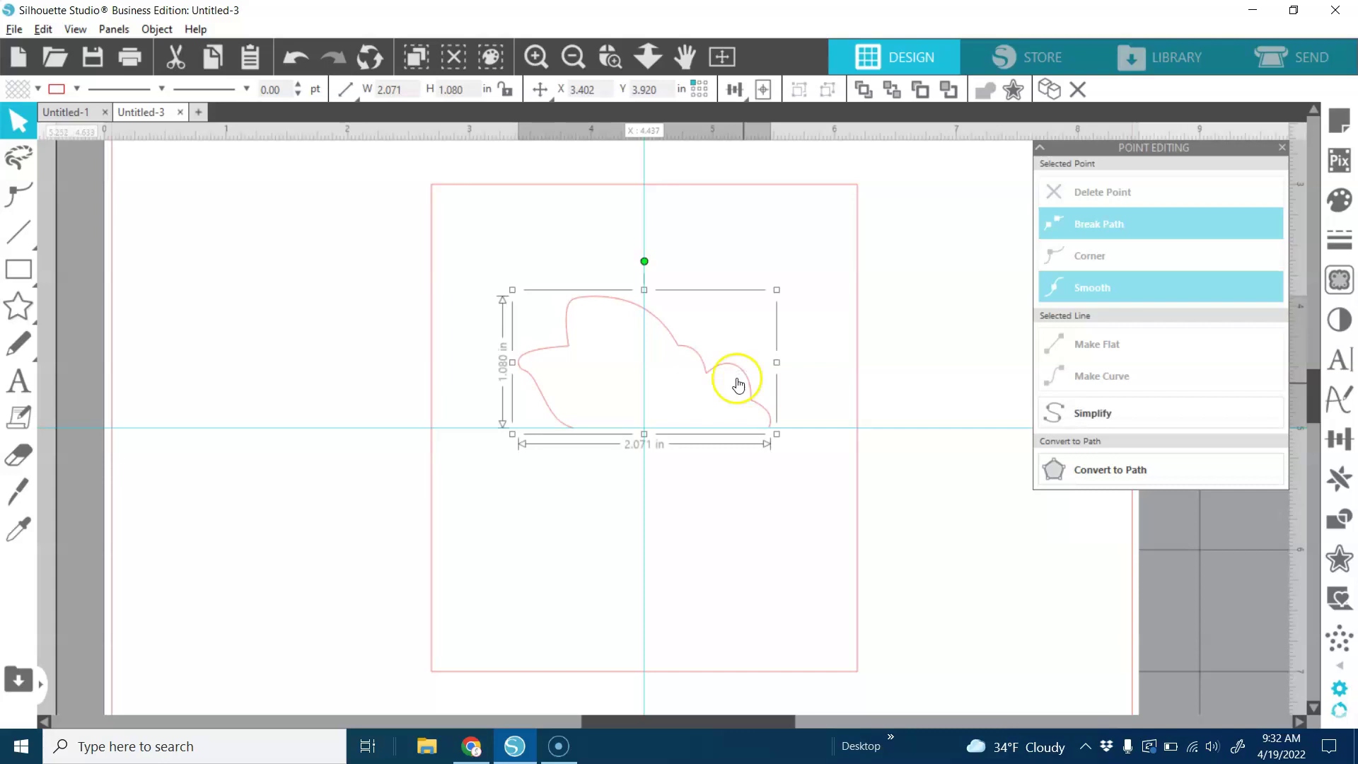
click(307, 54)
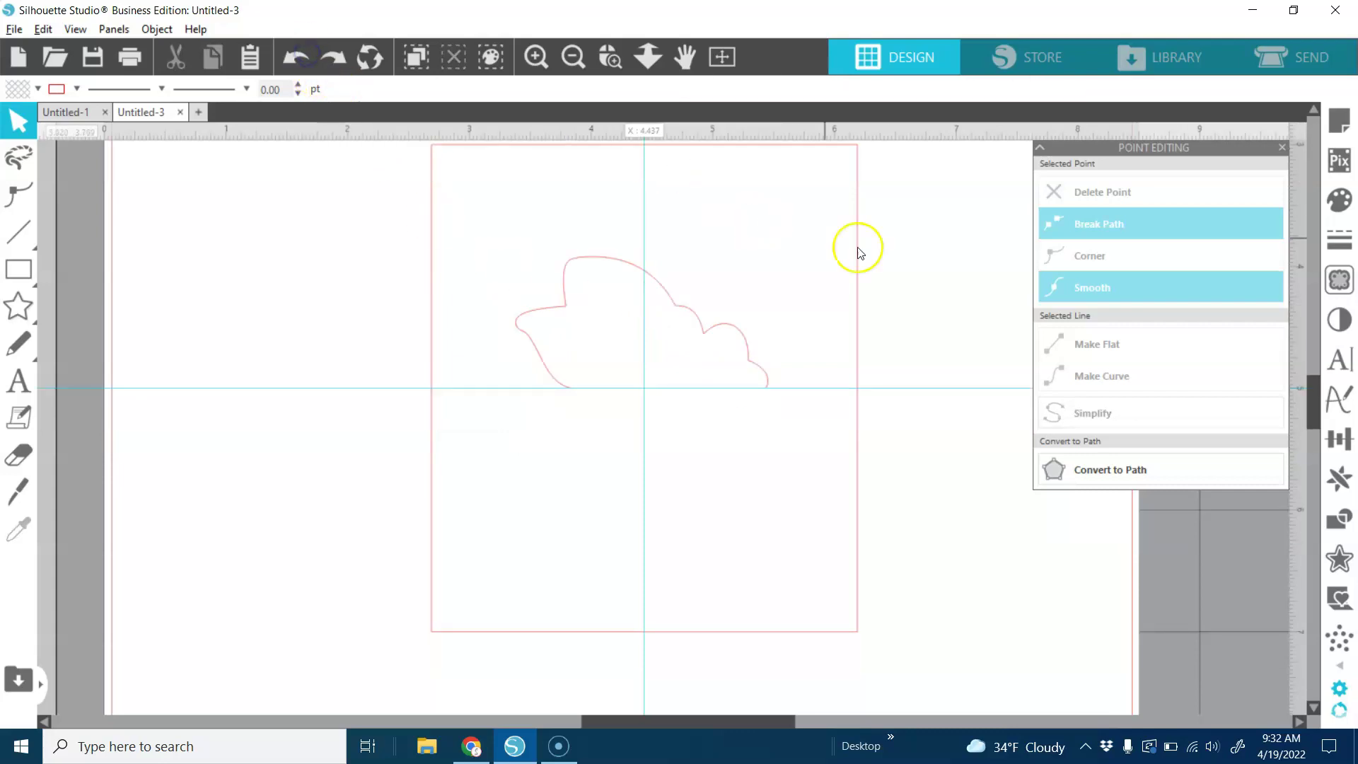
Close point editing and hide the guide lines in Page Setup
click(1283, 147)
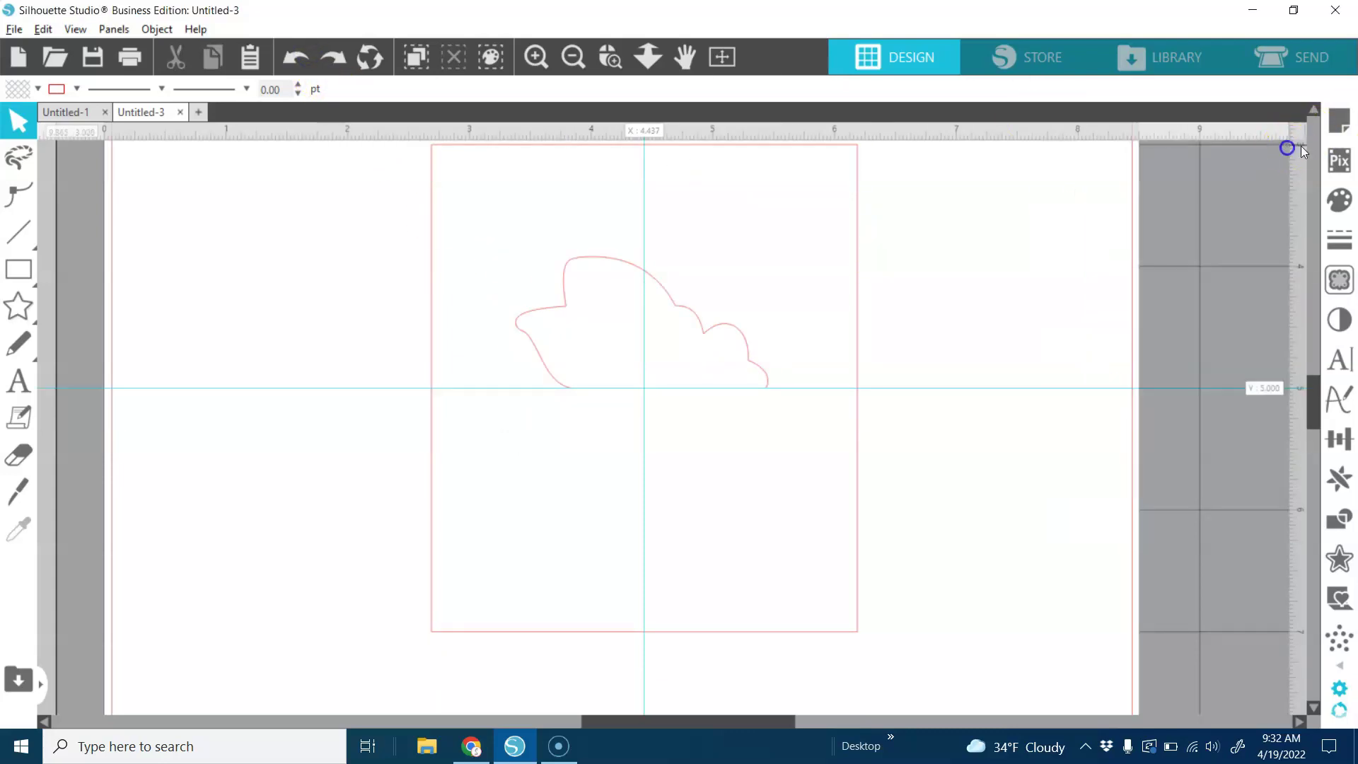
click(1339, 121)
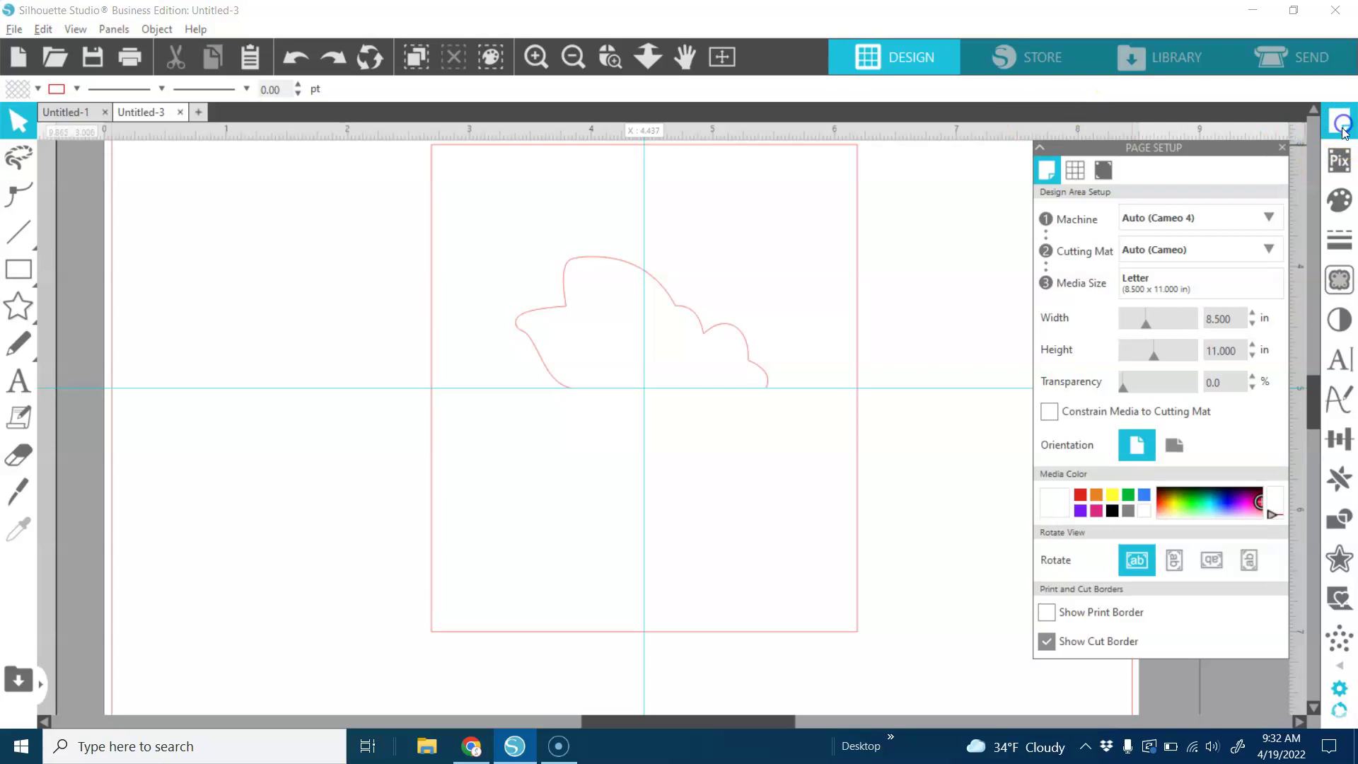
click(1076, 170)
click(1047, 244)
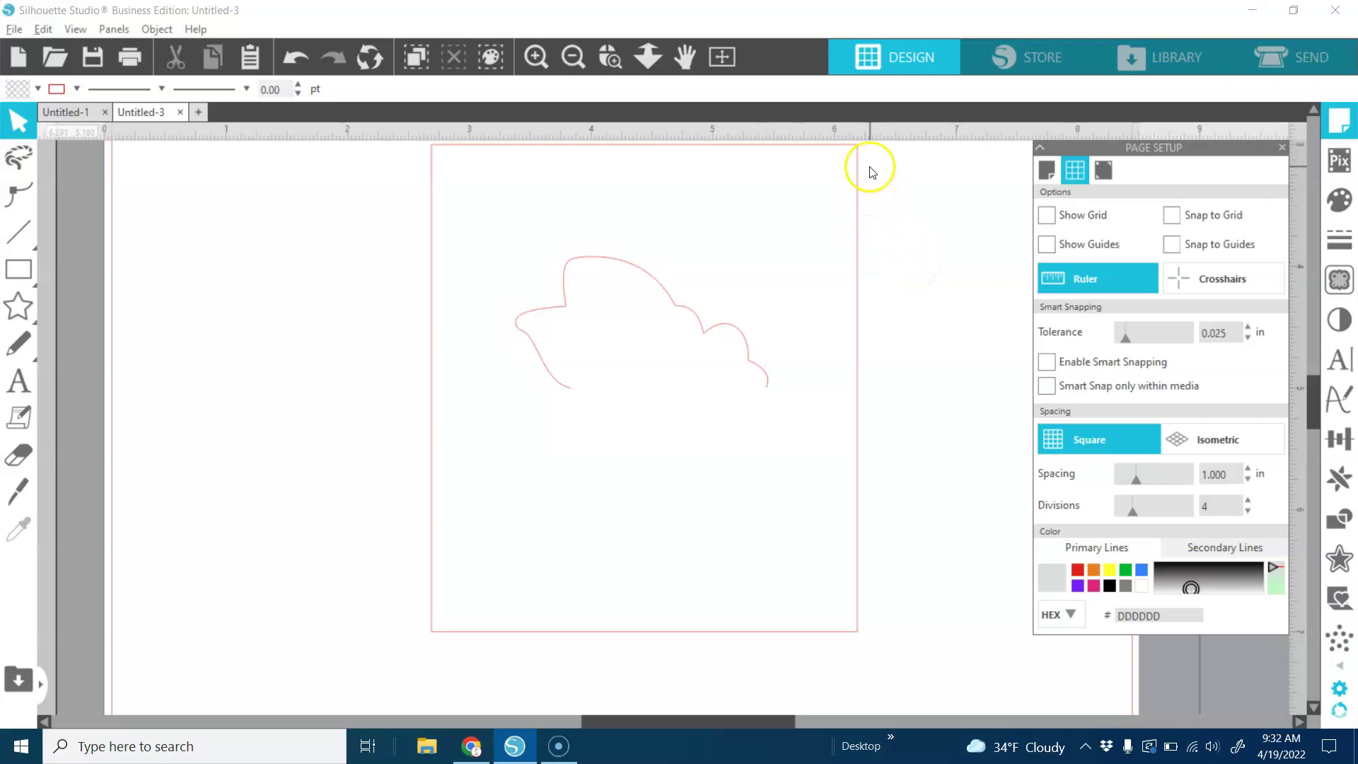
Combine the flower top and card outline into one shape and check its points
drag(872, 163, 507, 518)
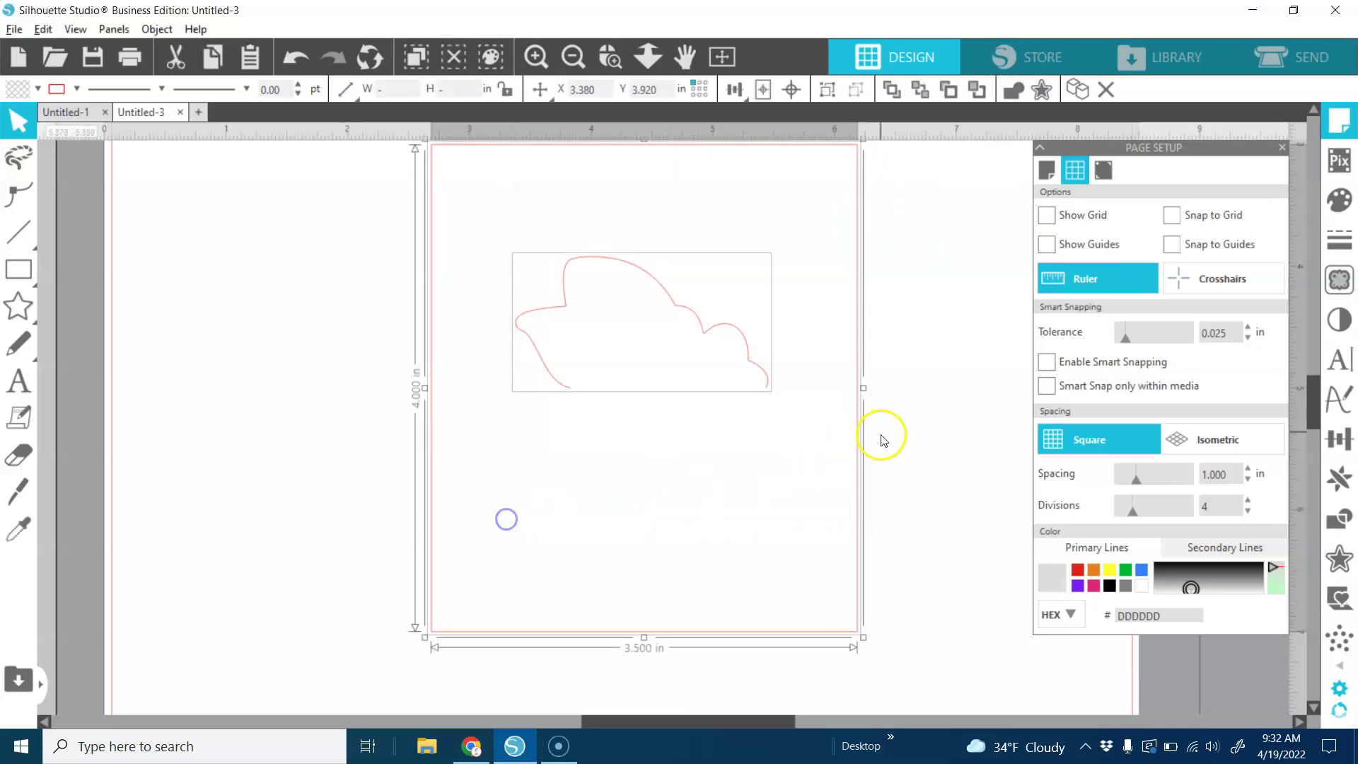
right_click(857, 391)
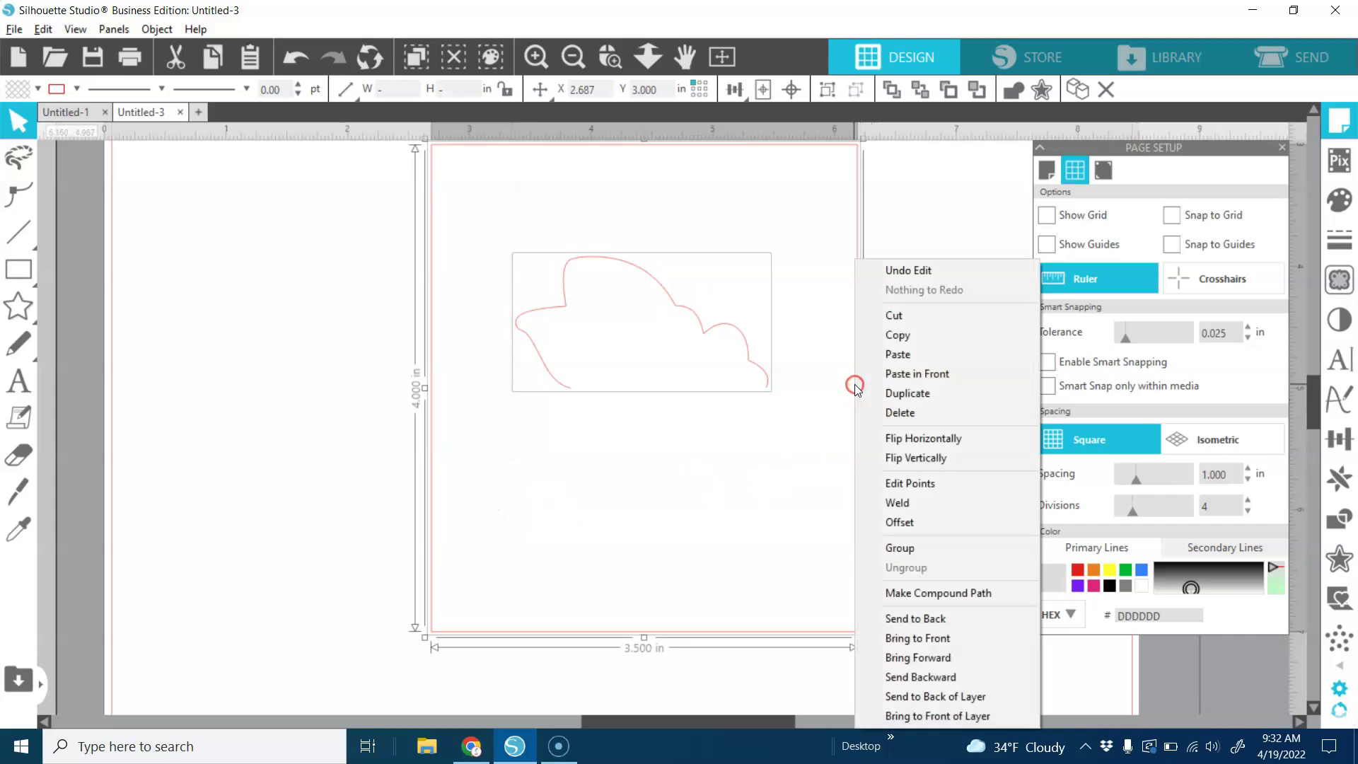
click(985, 592)
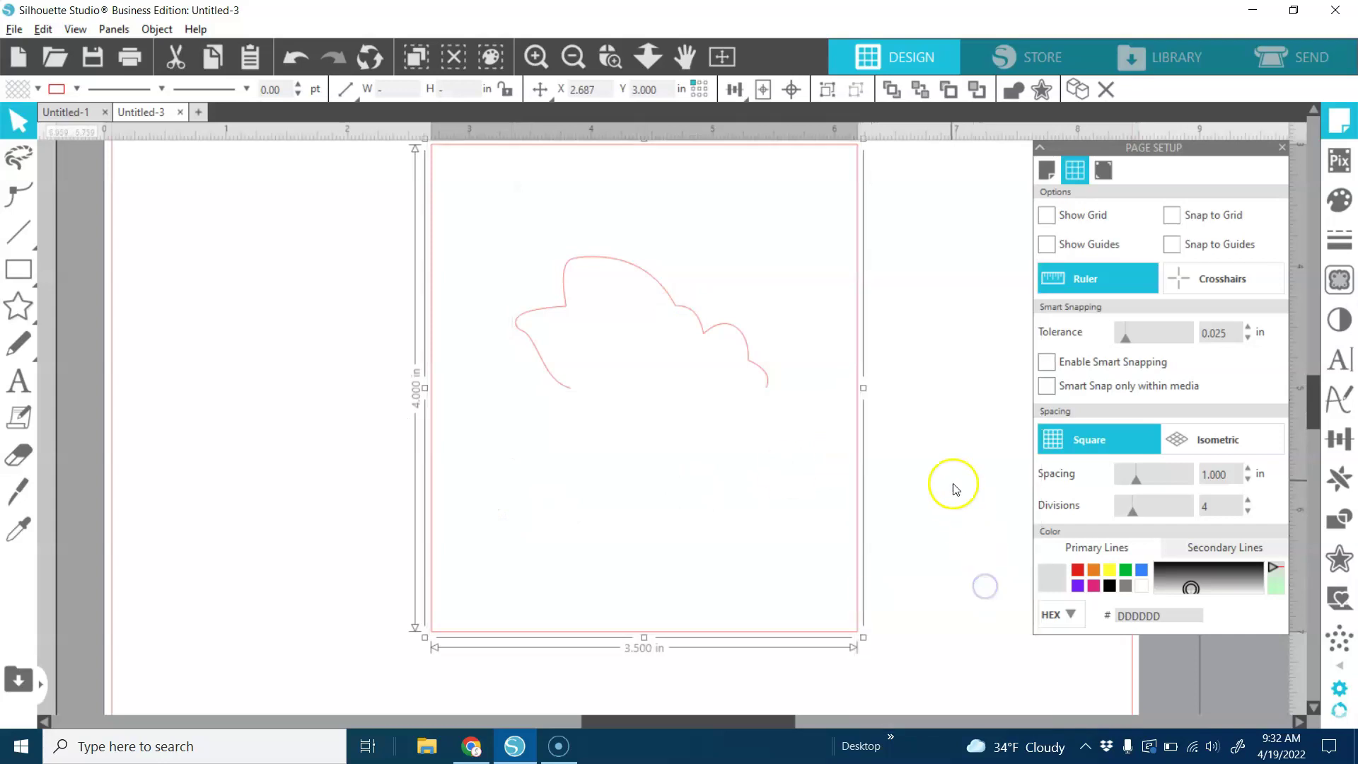
double_click(854, 423)
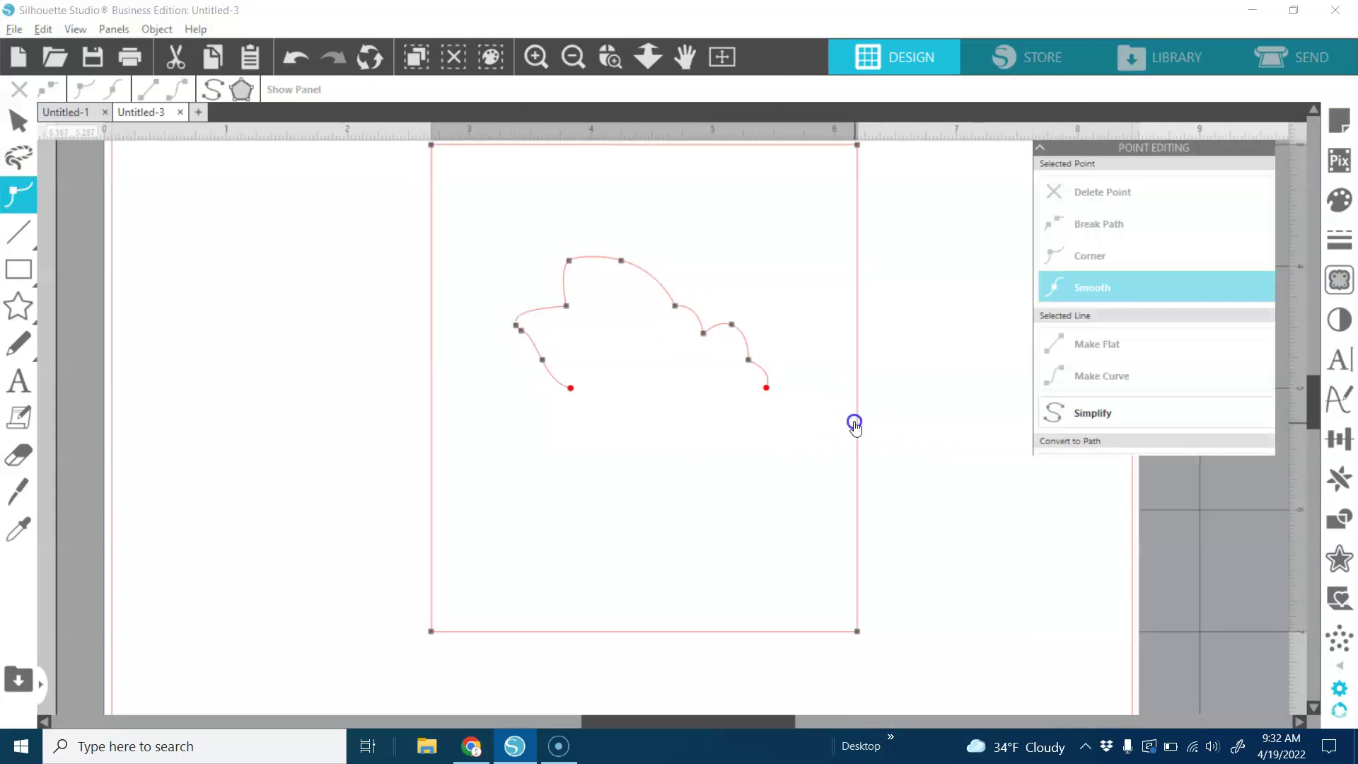
click(951, 374)
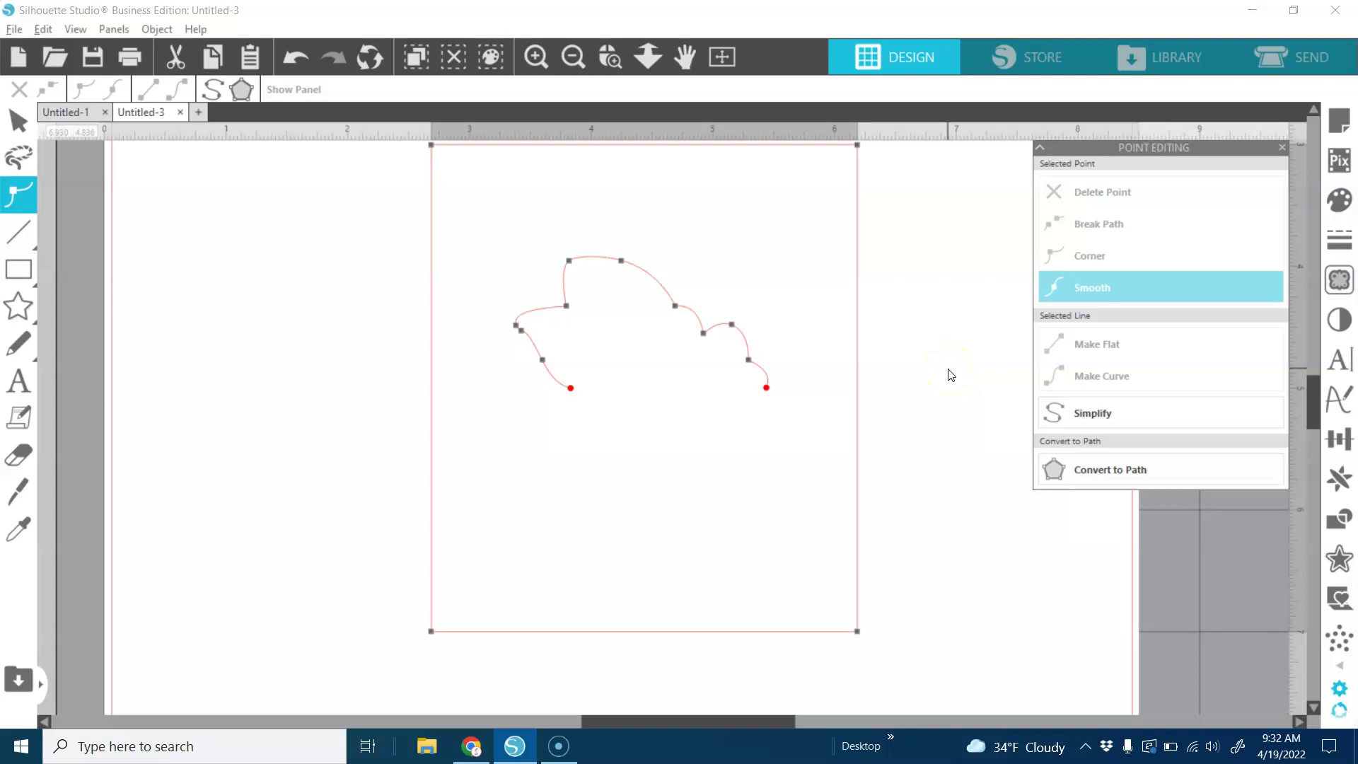
click(951, 374)
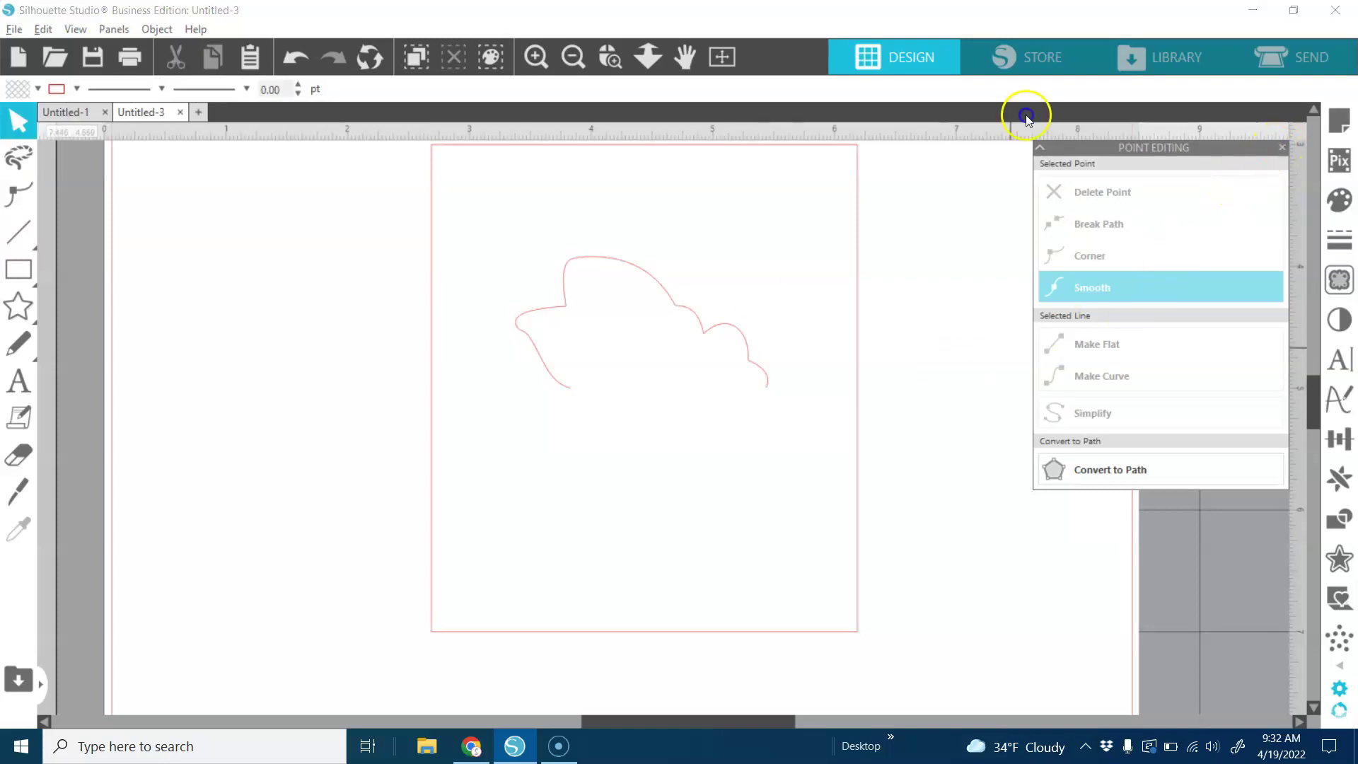
click(1282, 147)
Show the guide lines again in Page Setup
click(1337, 122)
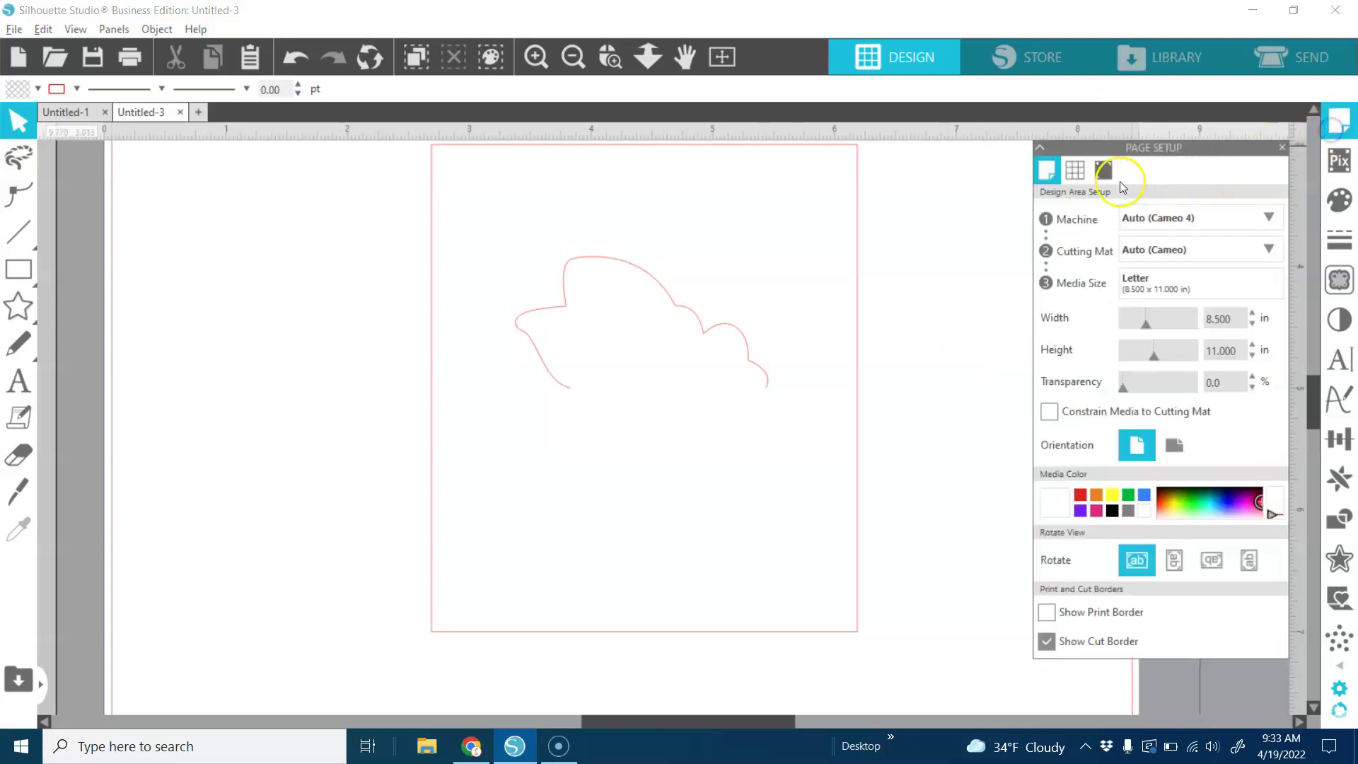
click(1084, 161)
click(1047, 244)
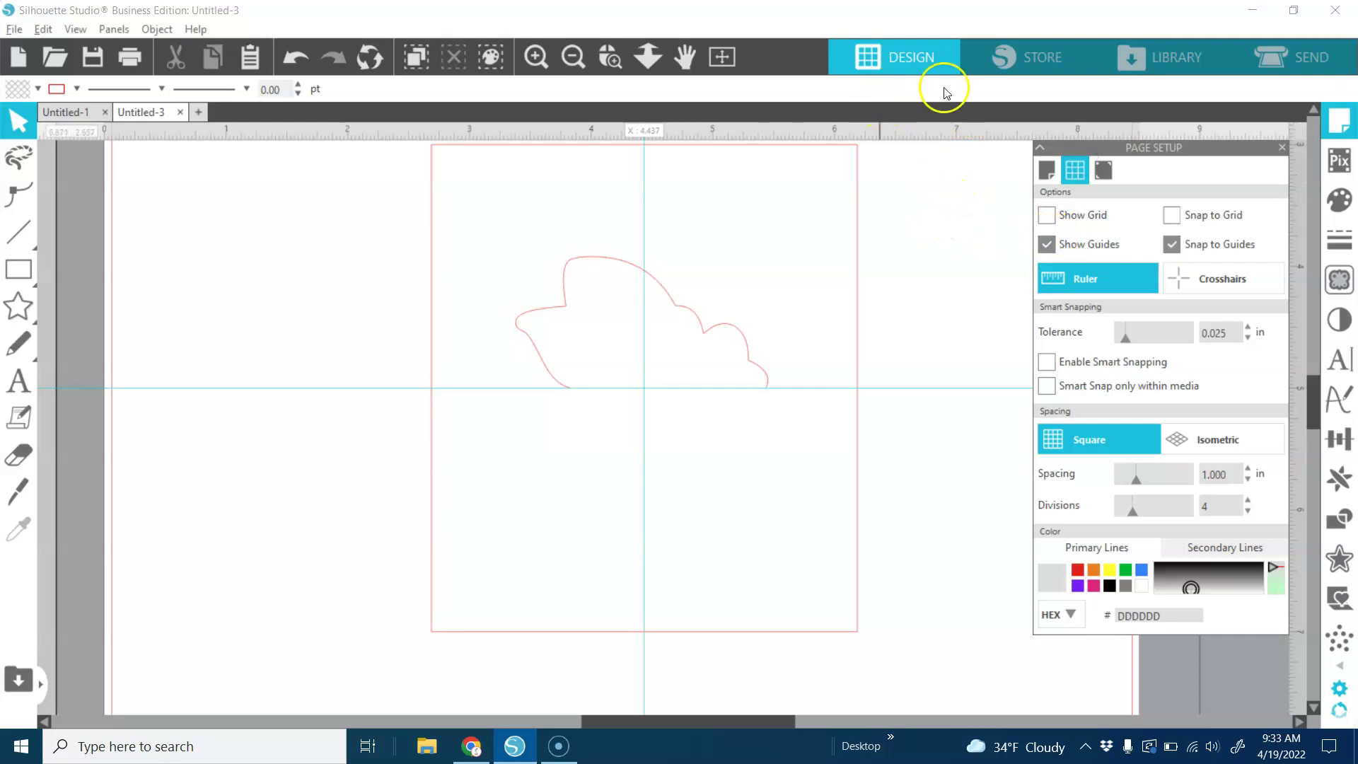
click(1282, 148)
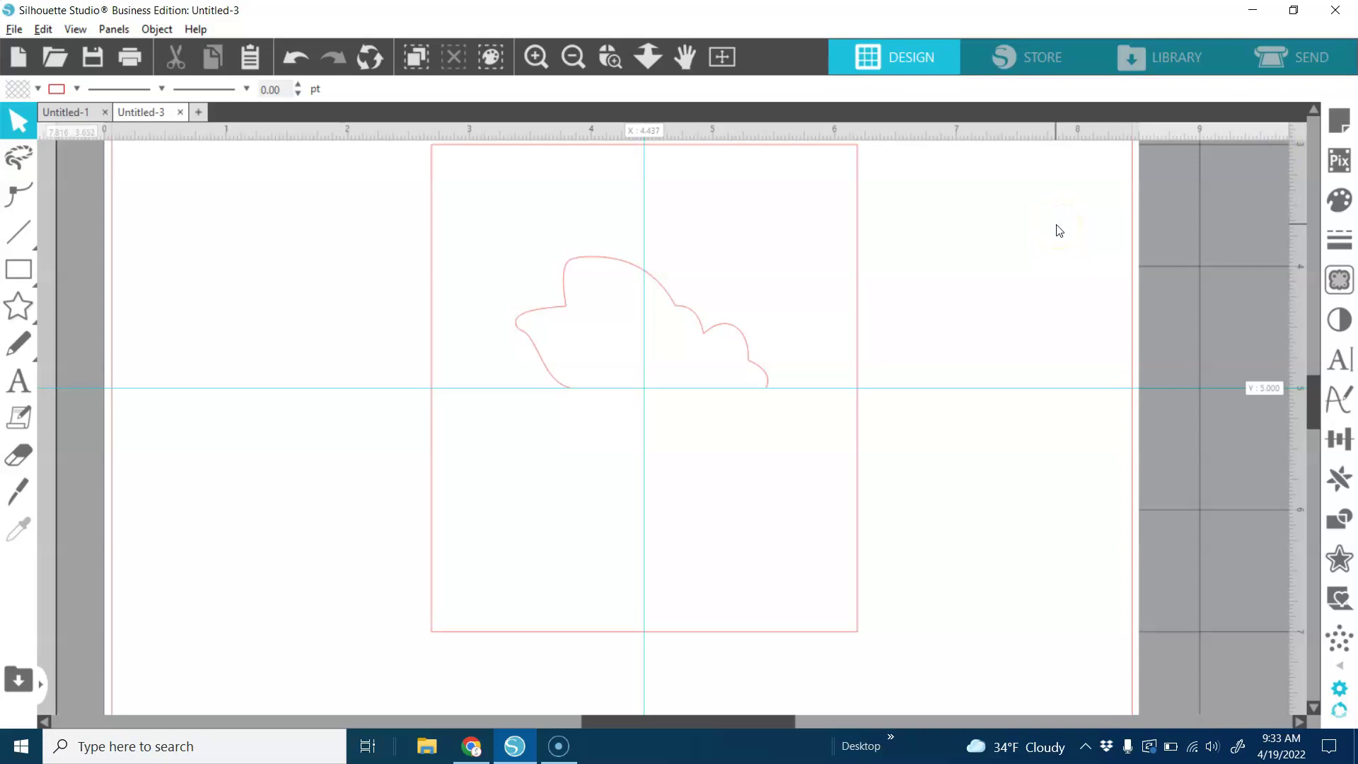
Zoom out and draw a horizontal line above the card with the Line tool
click(574, 56)
click(574, 56)
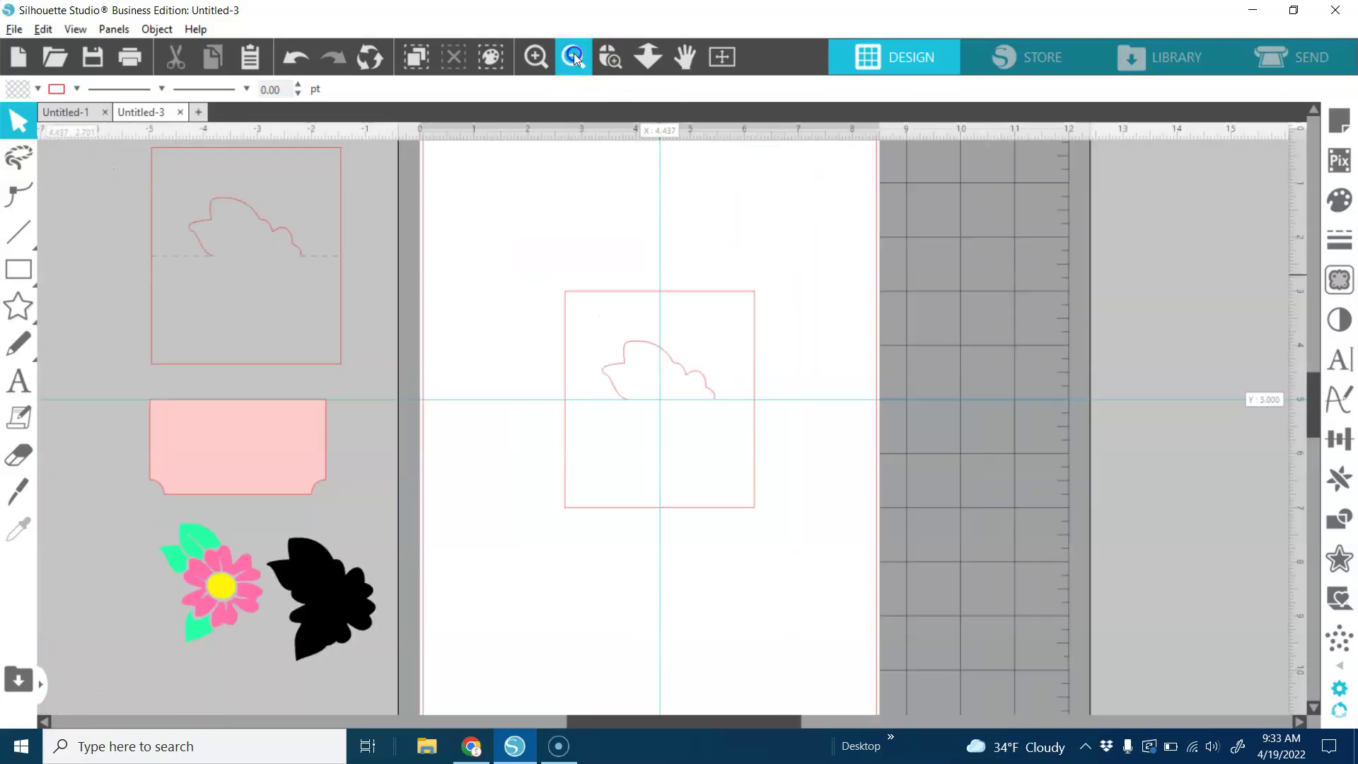
click(821, 226)
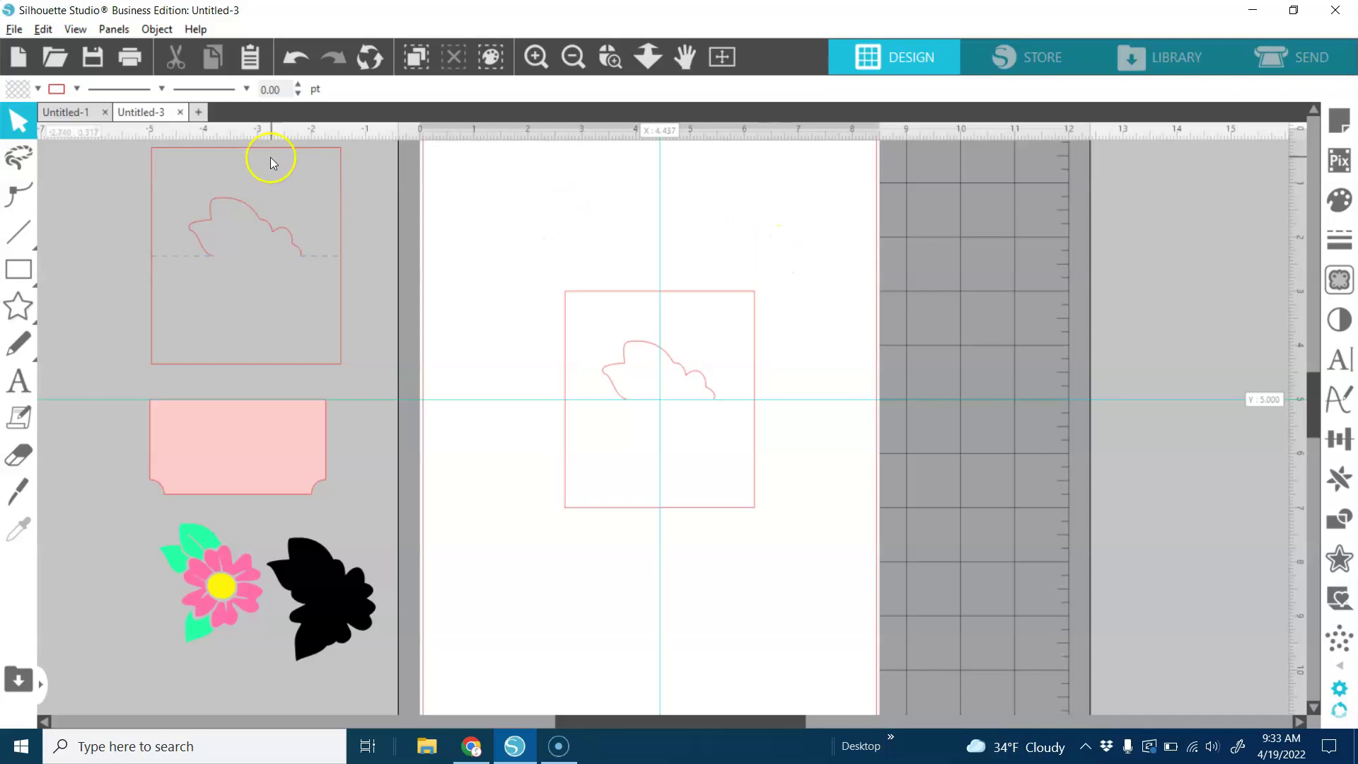
click(17, 231)
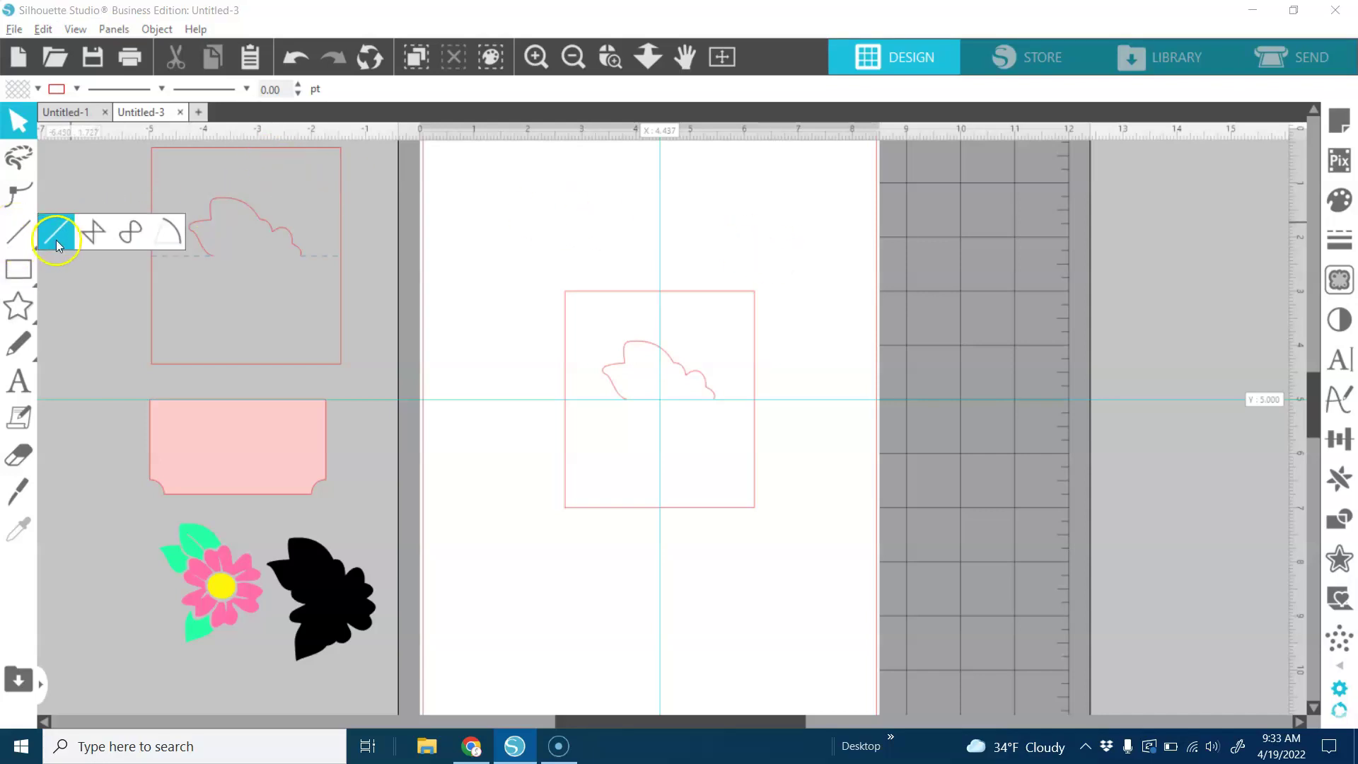
click(57, 239)
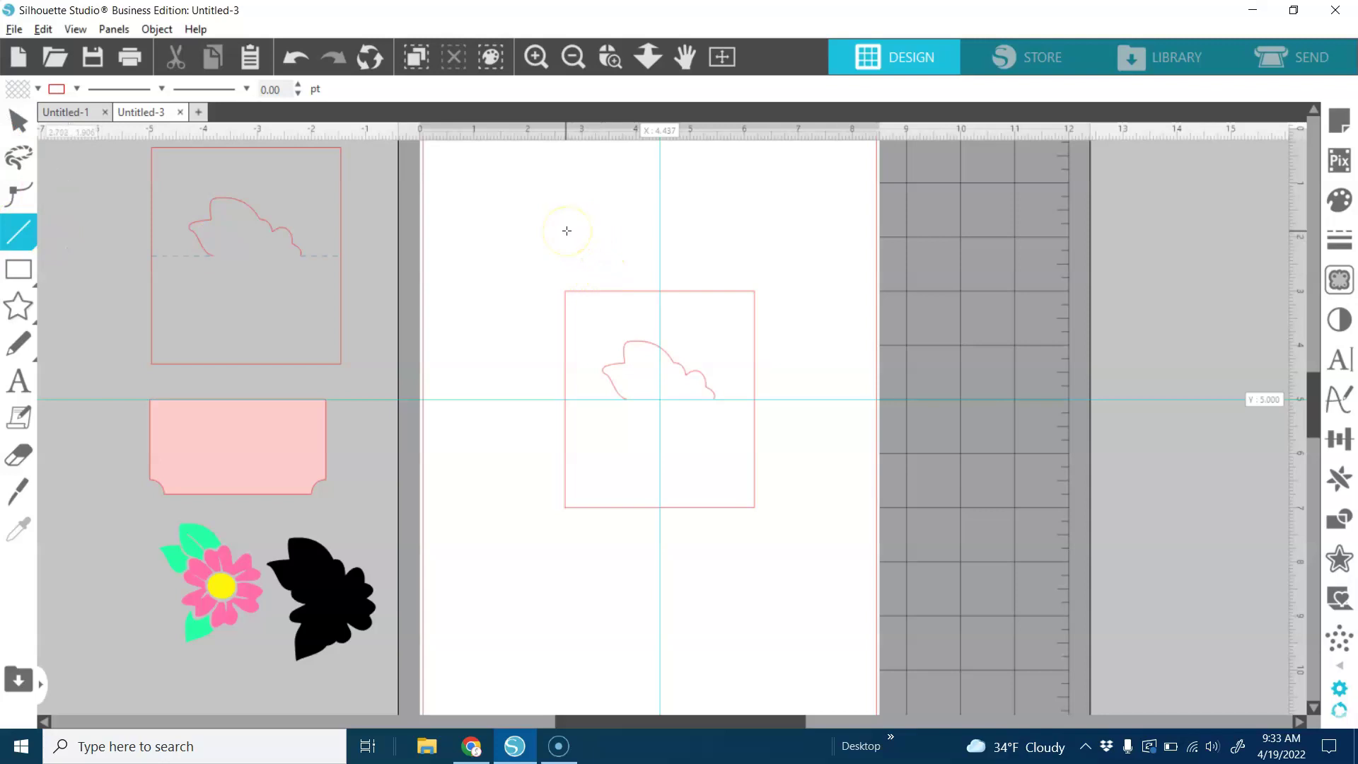
drag(570, 232, 763, 252)
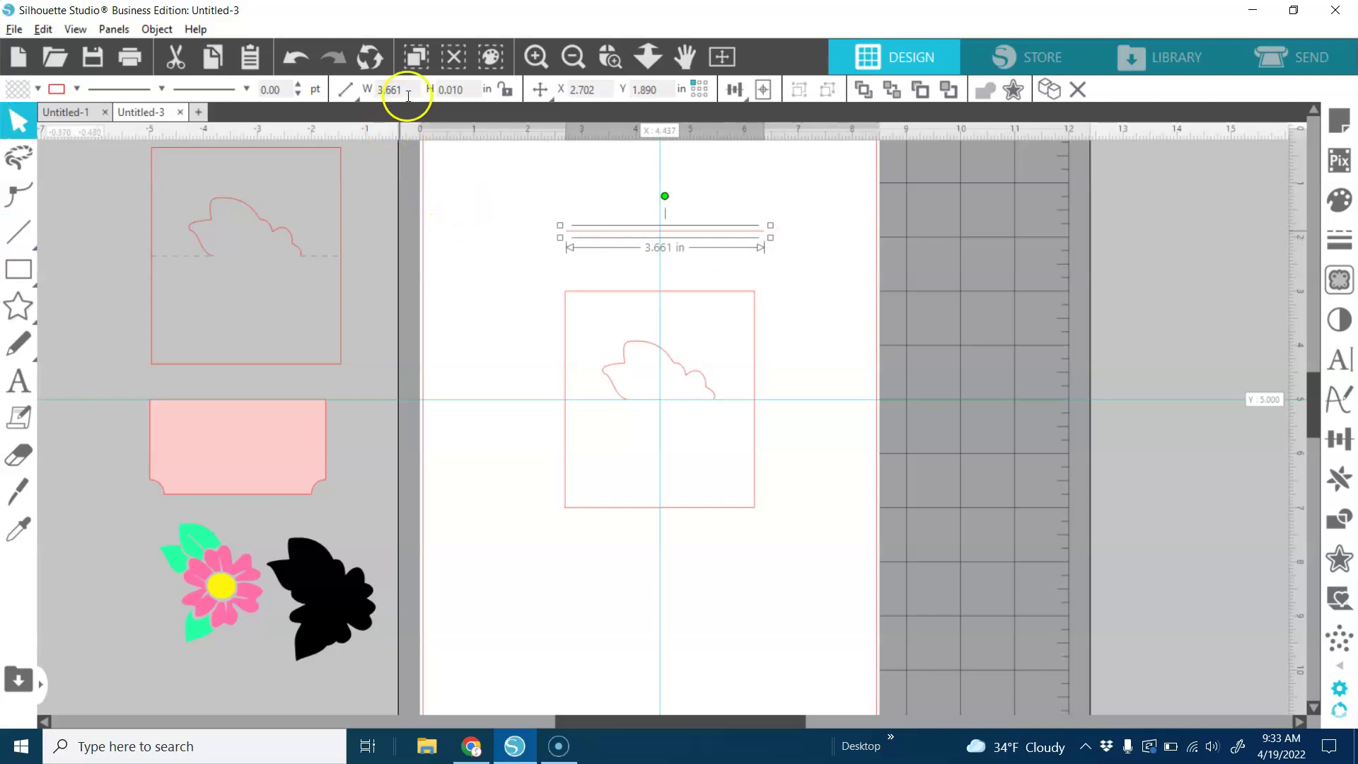
Set the line's width to 3.5 in and move it onto the card's horizontal guide at Y 4.993
click(377, 90)
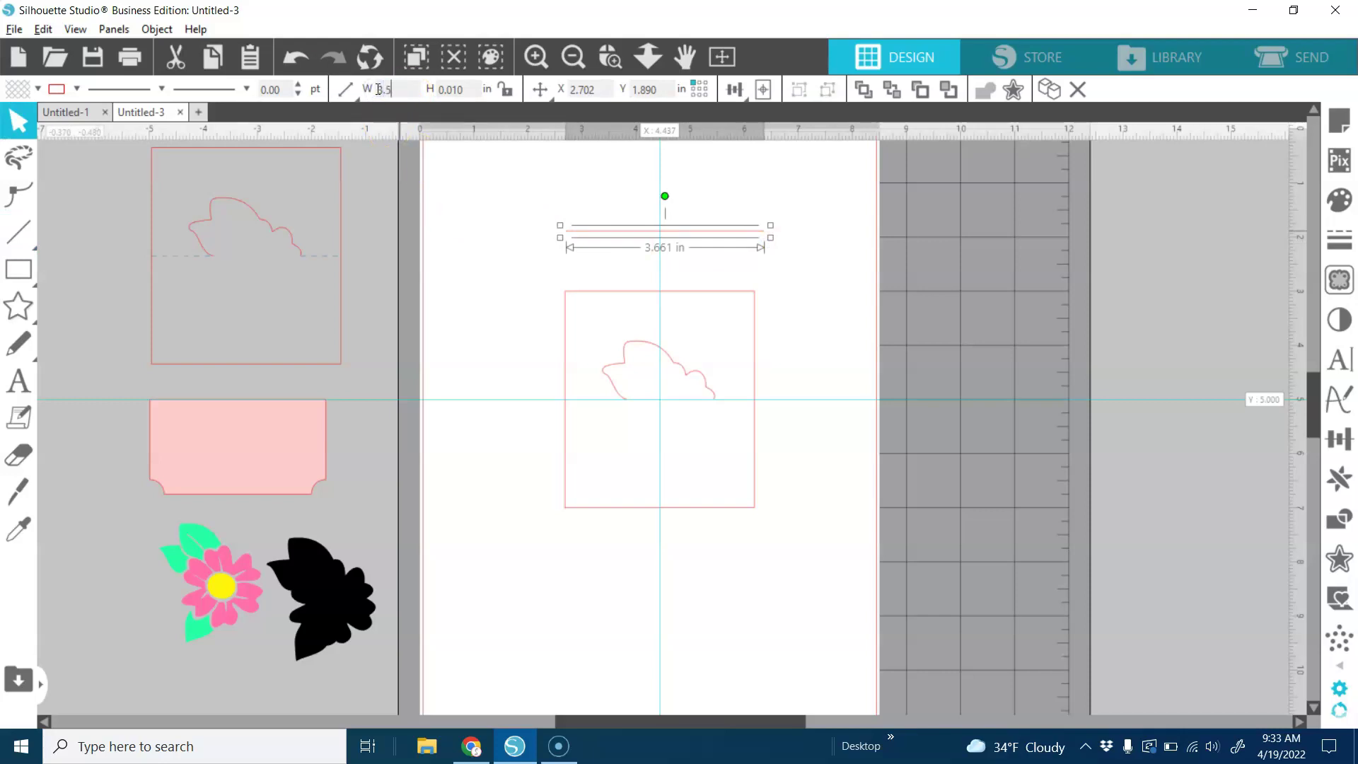
text(3.5)
key(Return)
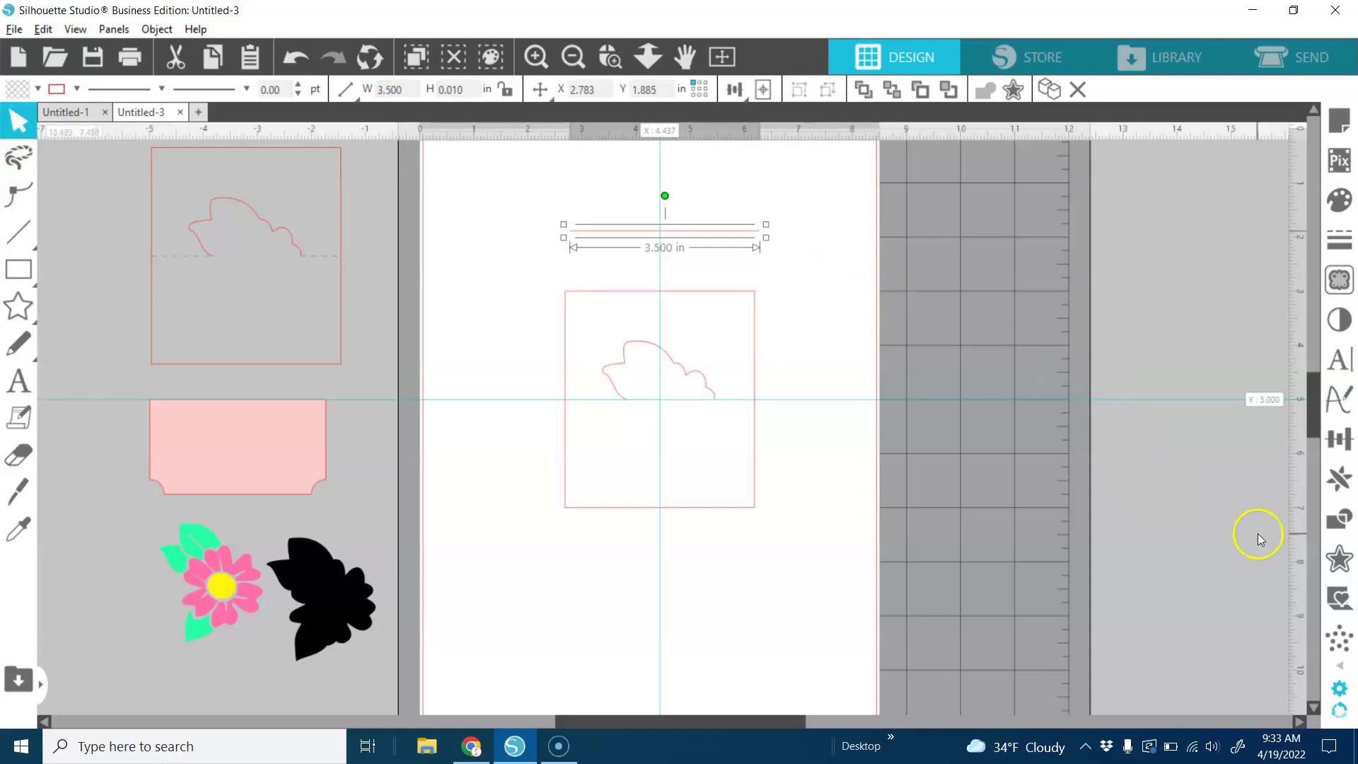
click(1057, 275)
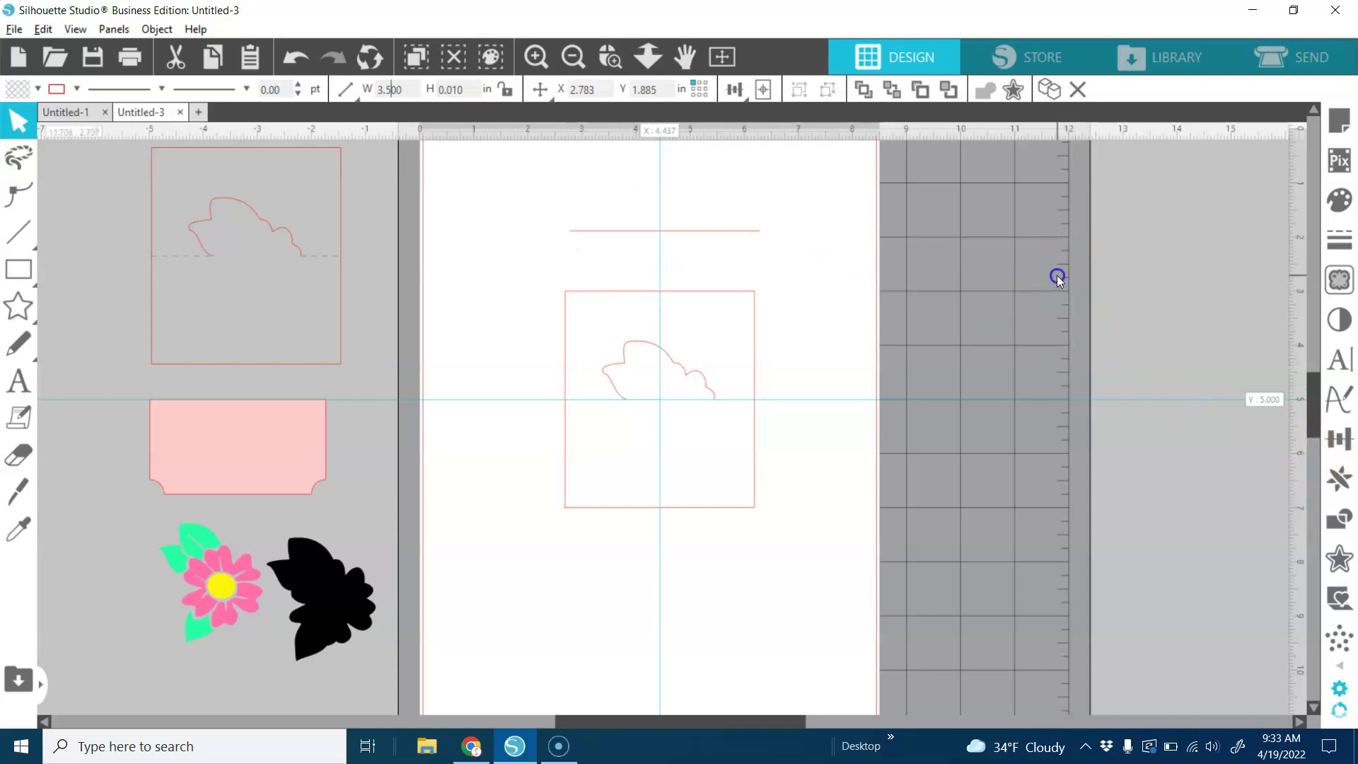
click(750, 231)
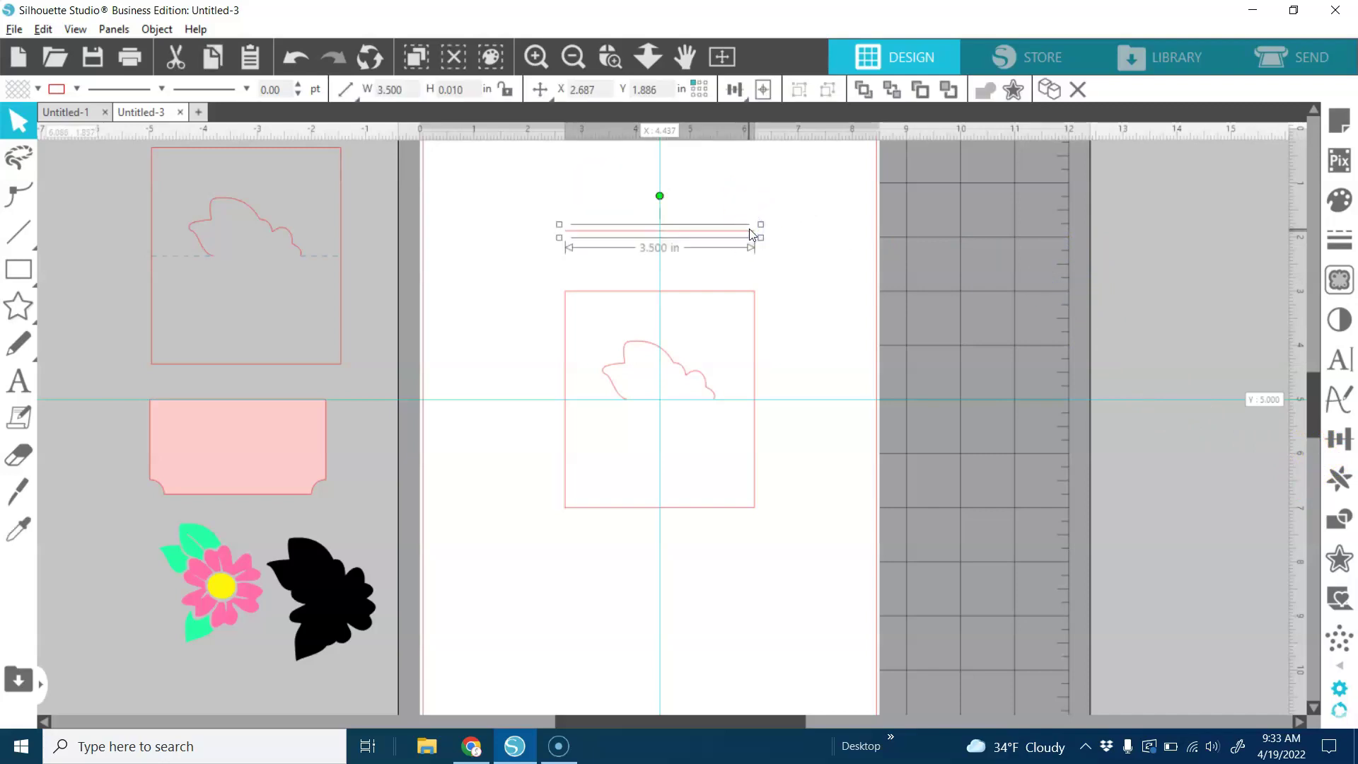
drag(750, 228, 749, 399)
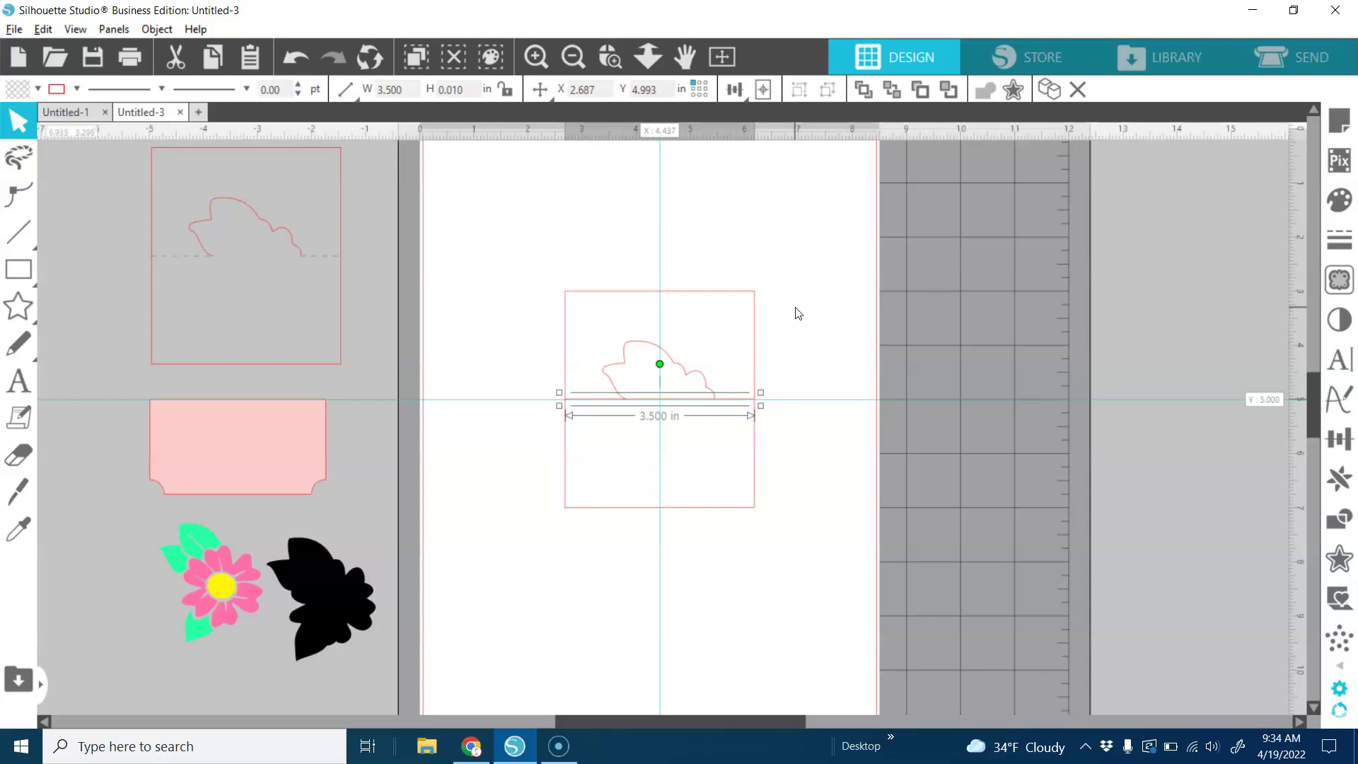
Turn off Show Guides and Snap to Guides in Page Setup's Grid settings
click(1348, 128)
click(1074, 170)
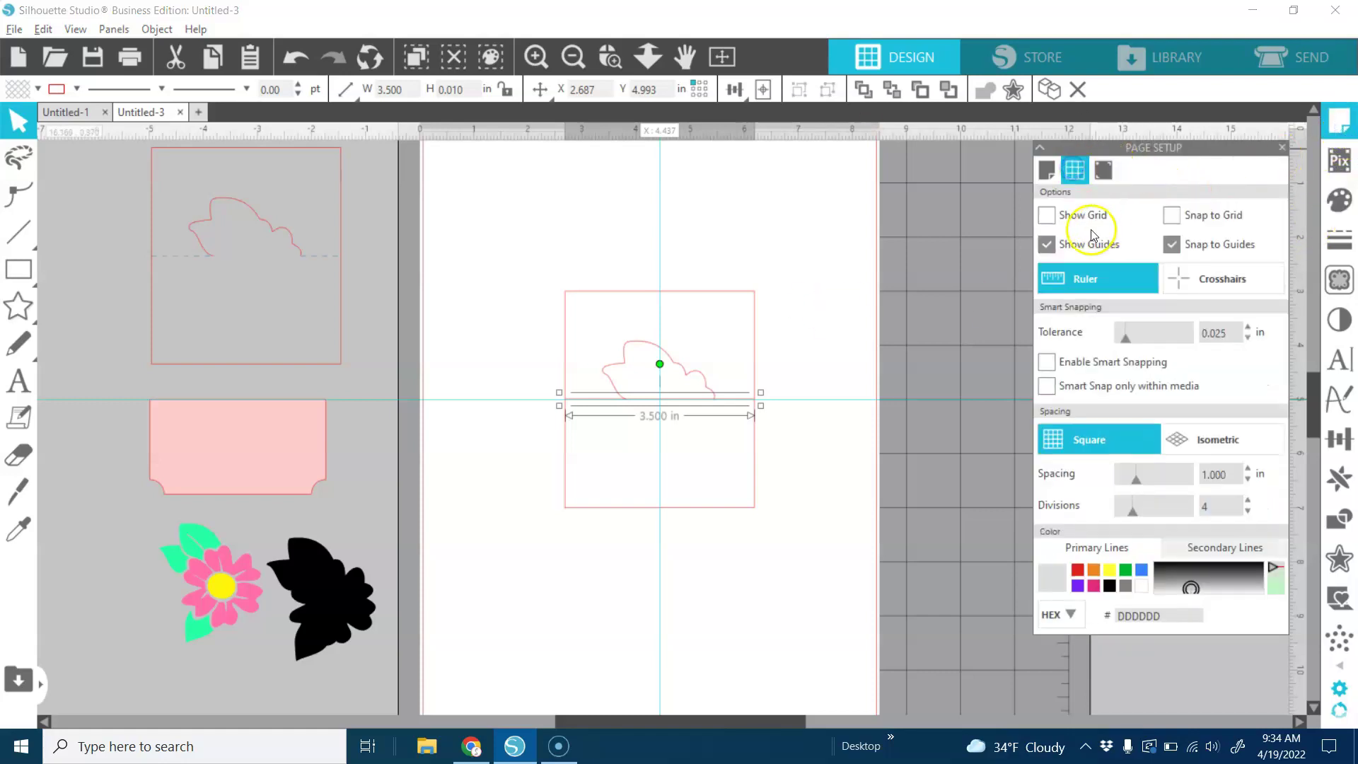
click(1048, 245)
click(941, 262)
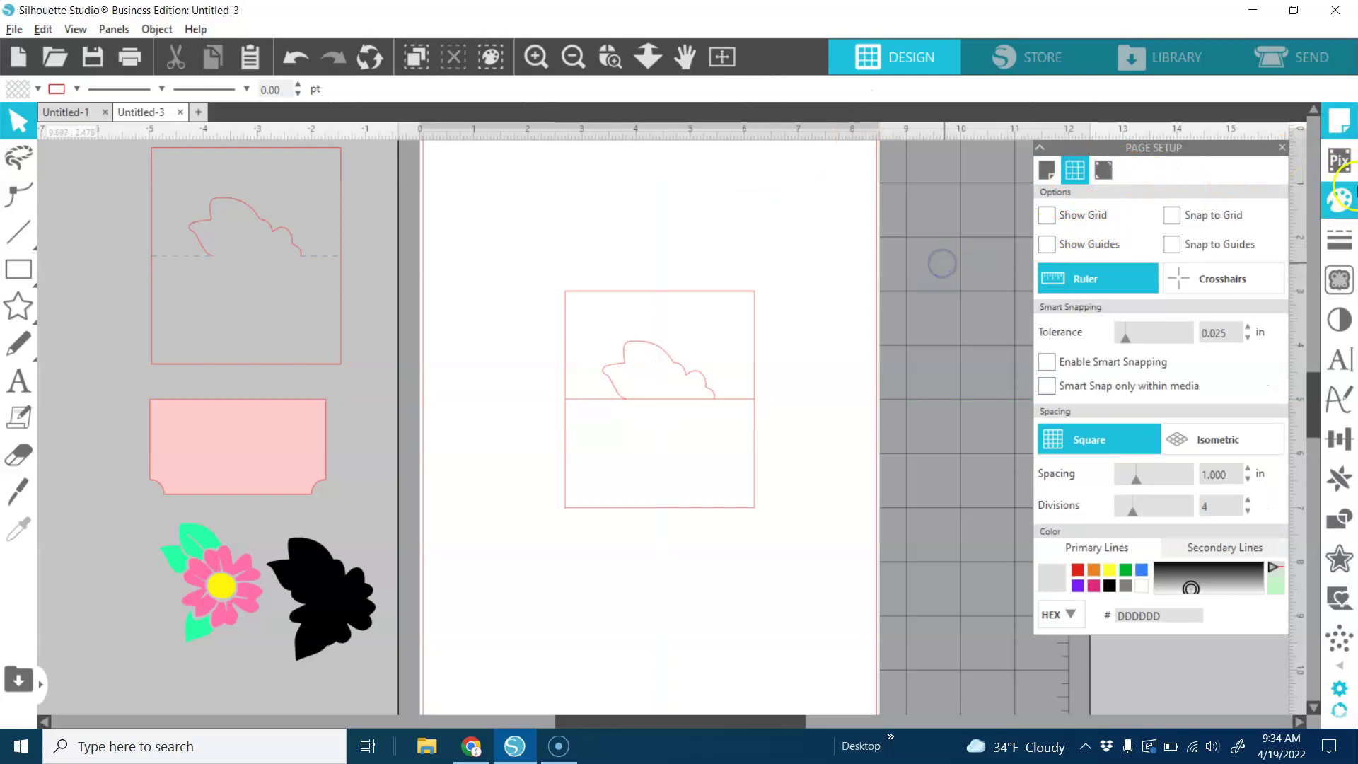
click(1282, 148)
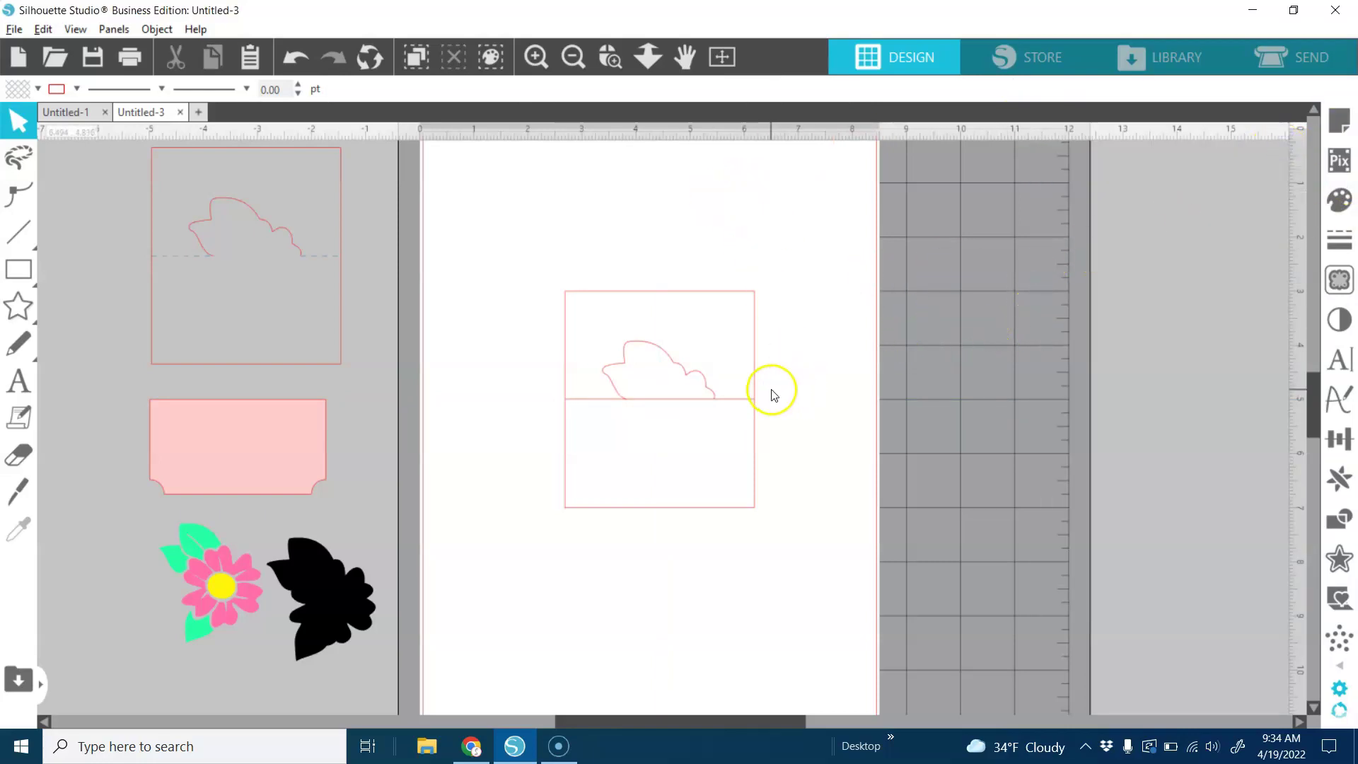
Zoom into the card and move the horizontal line slightly lower
click(610, 57)
drag(539, 231, 796, 522)
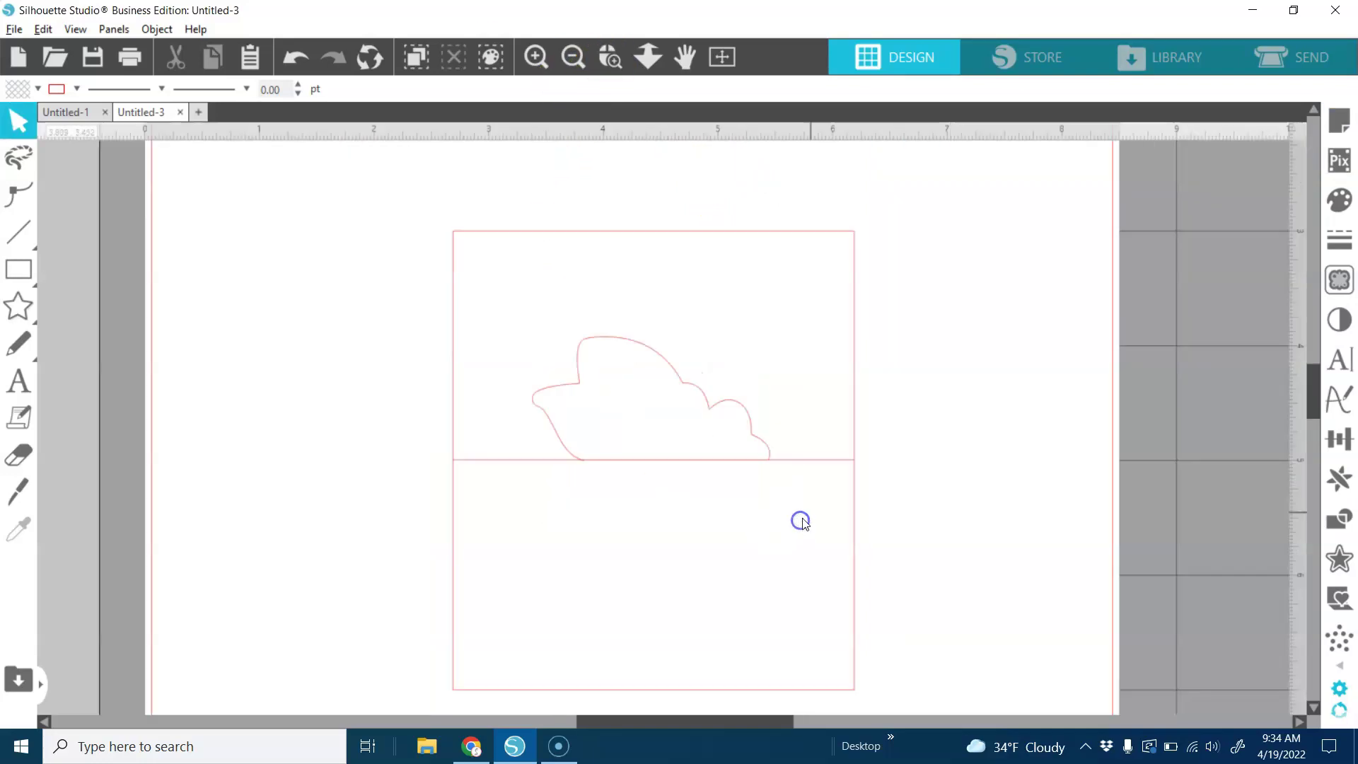
click(834, 460)
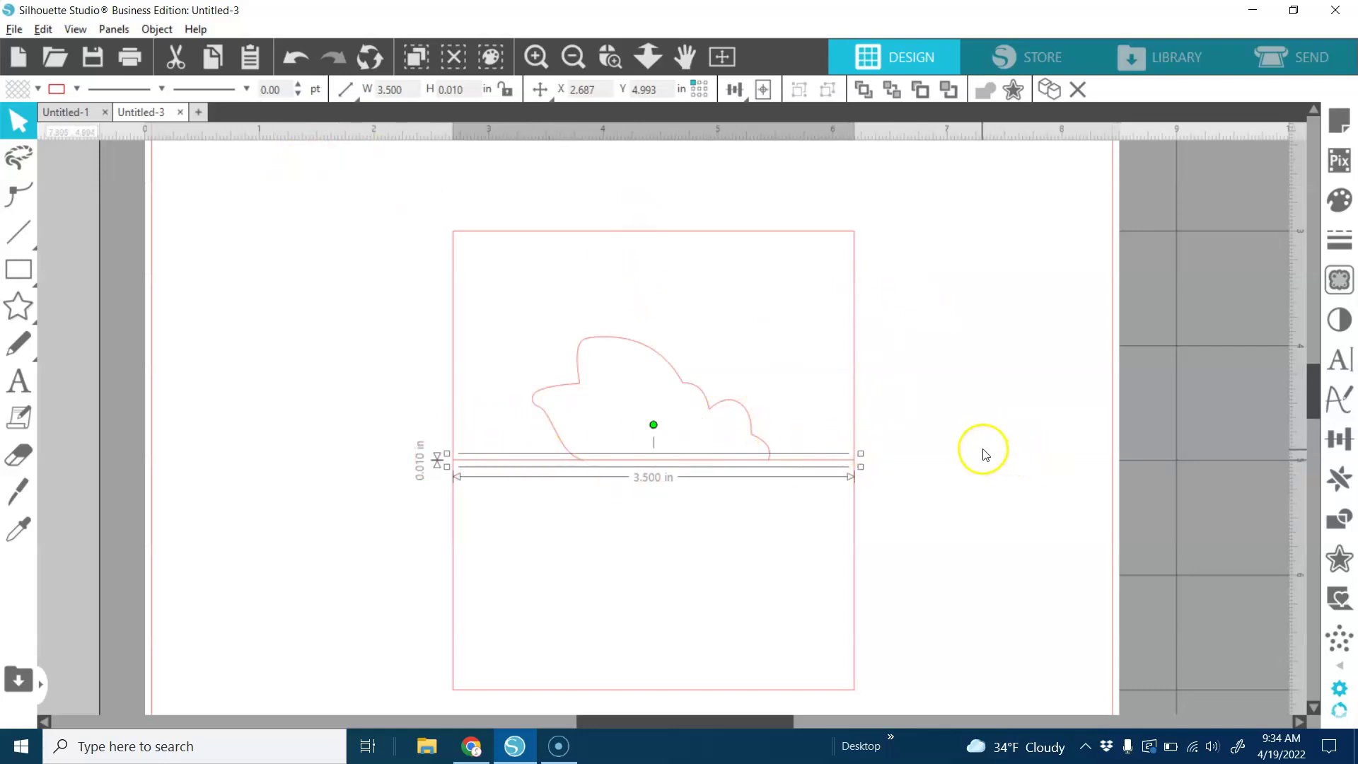
key(i)
key(i)
key(Escape)
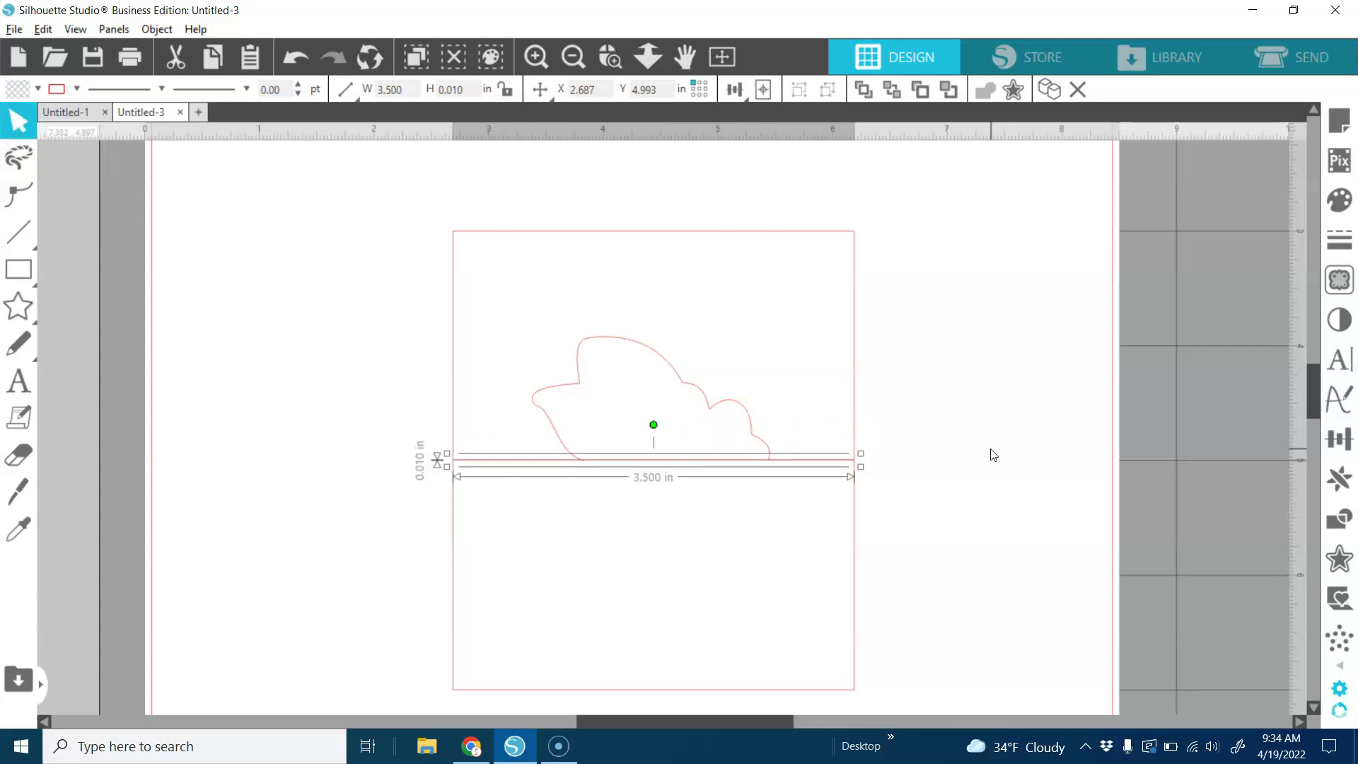
click(955, 447)
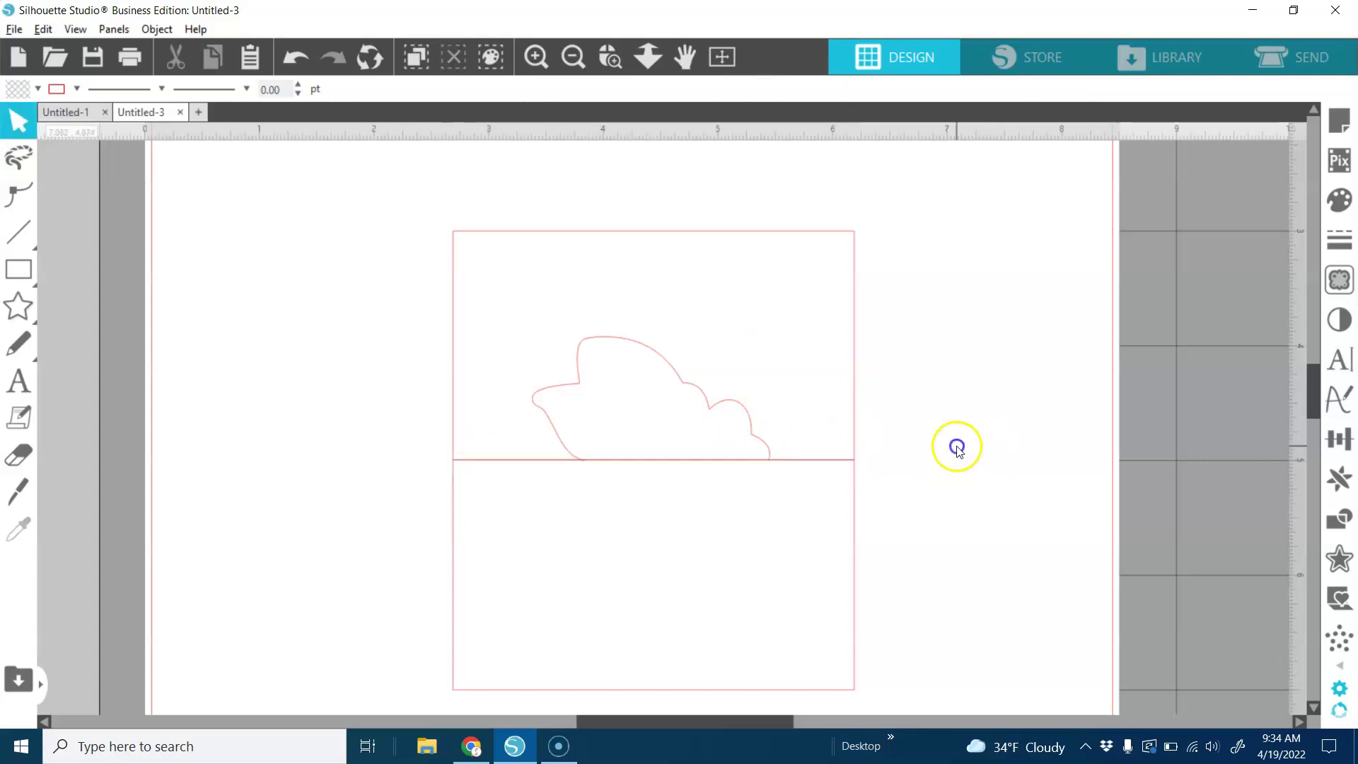
drag(841, 461, 832, 488)
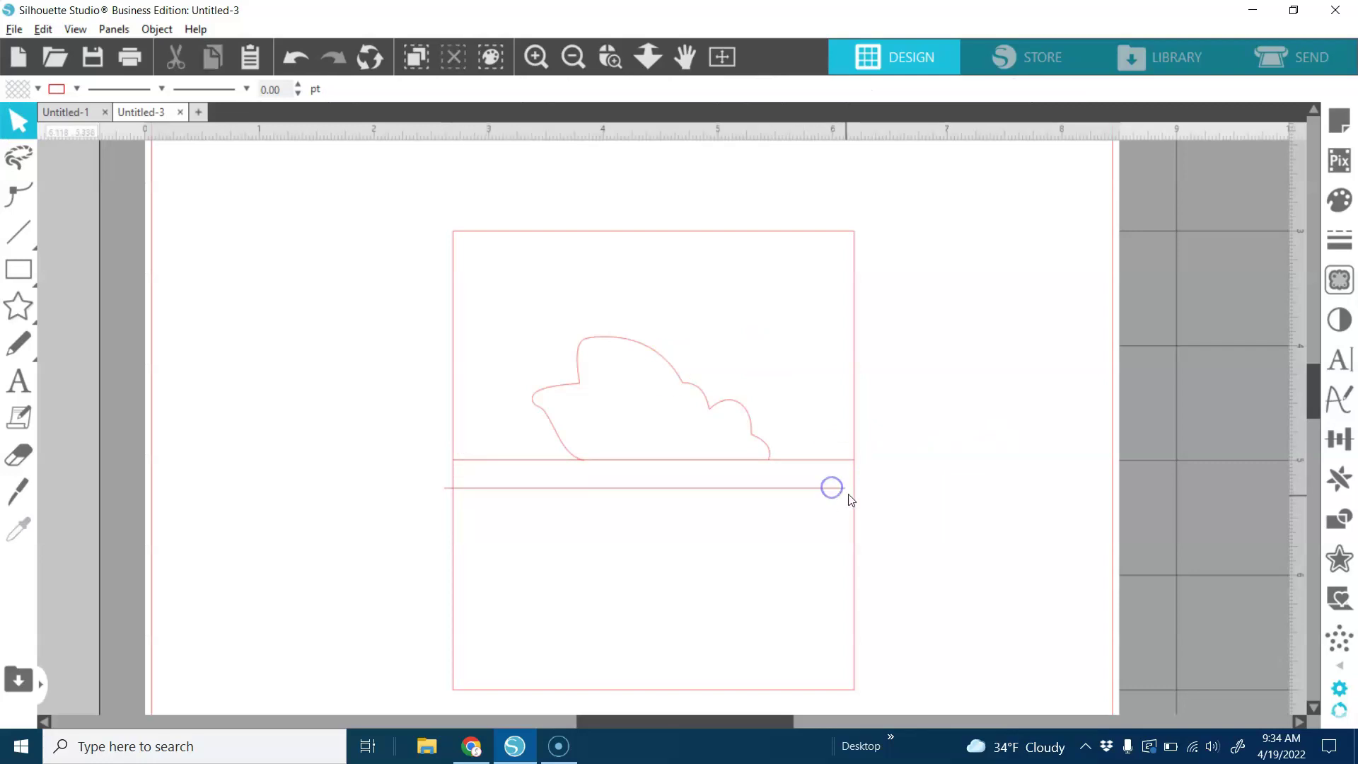
Undo the line move, trim the line to the flower's left edge, and make it blue dashed
click(298, 55)
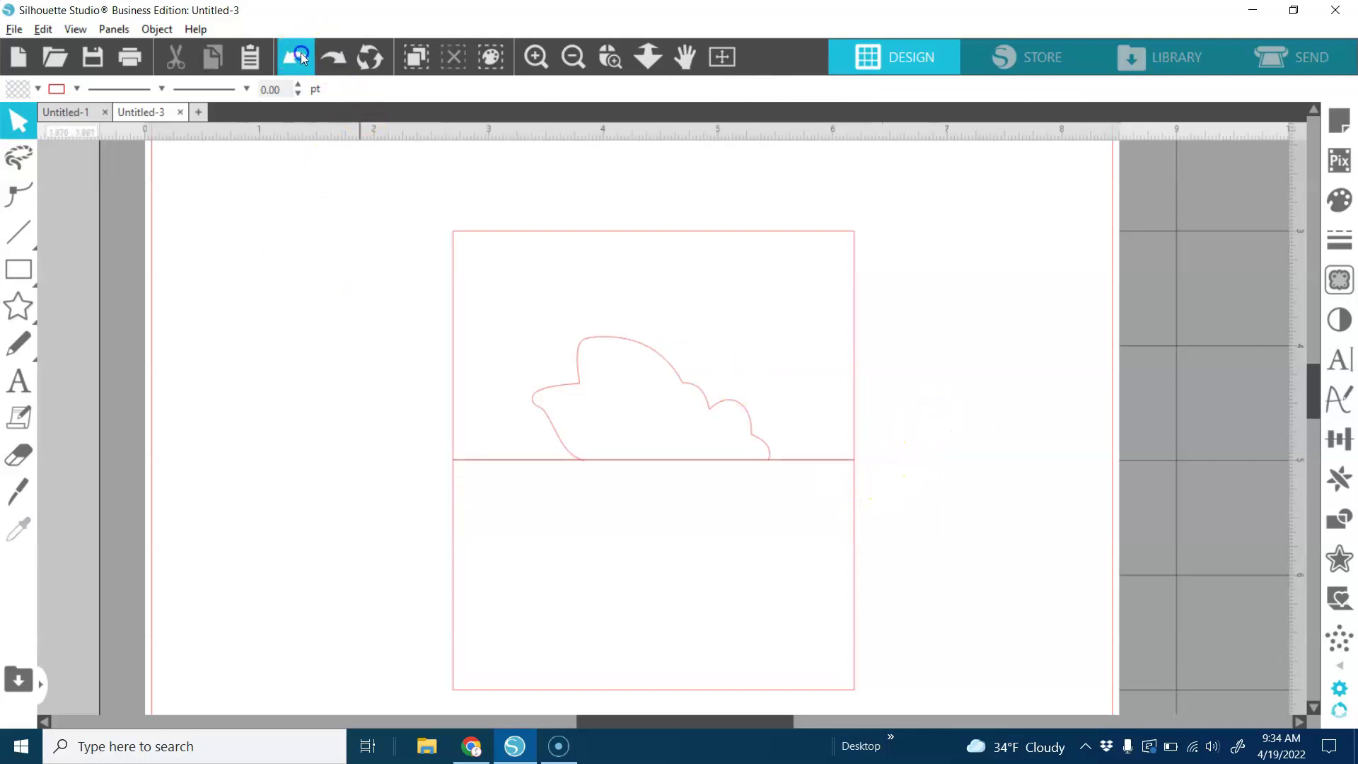
click(847, 464)
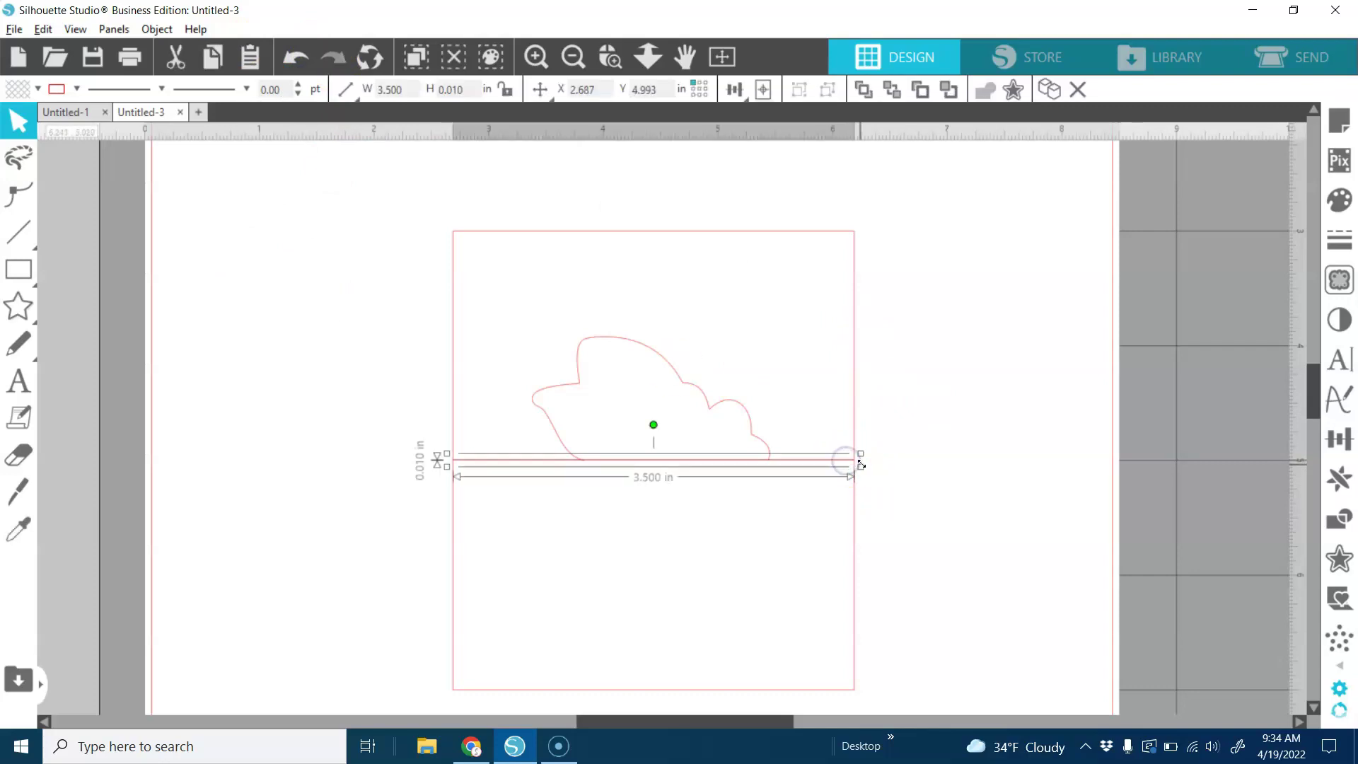
drag(861, 467, 590, 469)
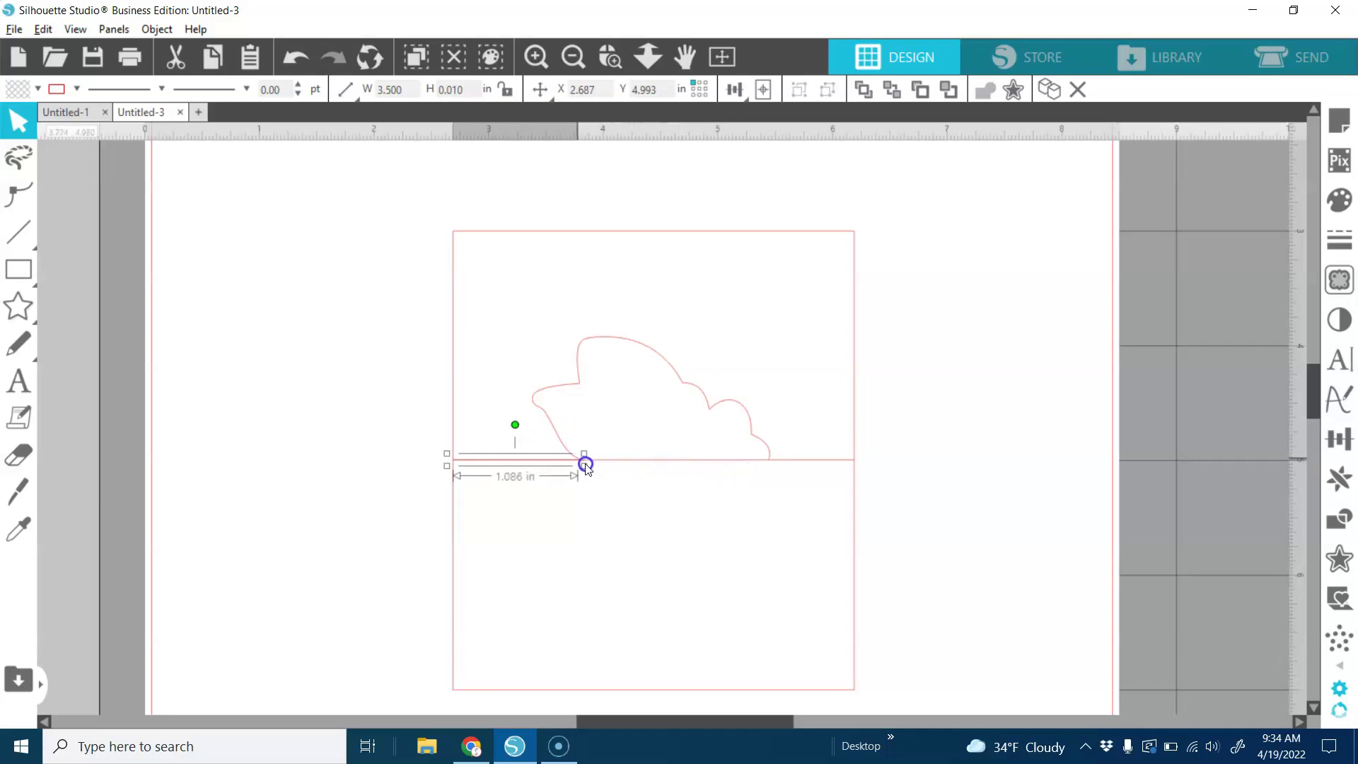
drag(586, 467, 584, 466)
click(77, 87)
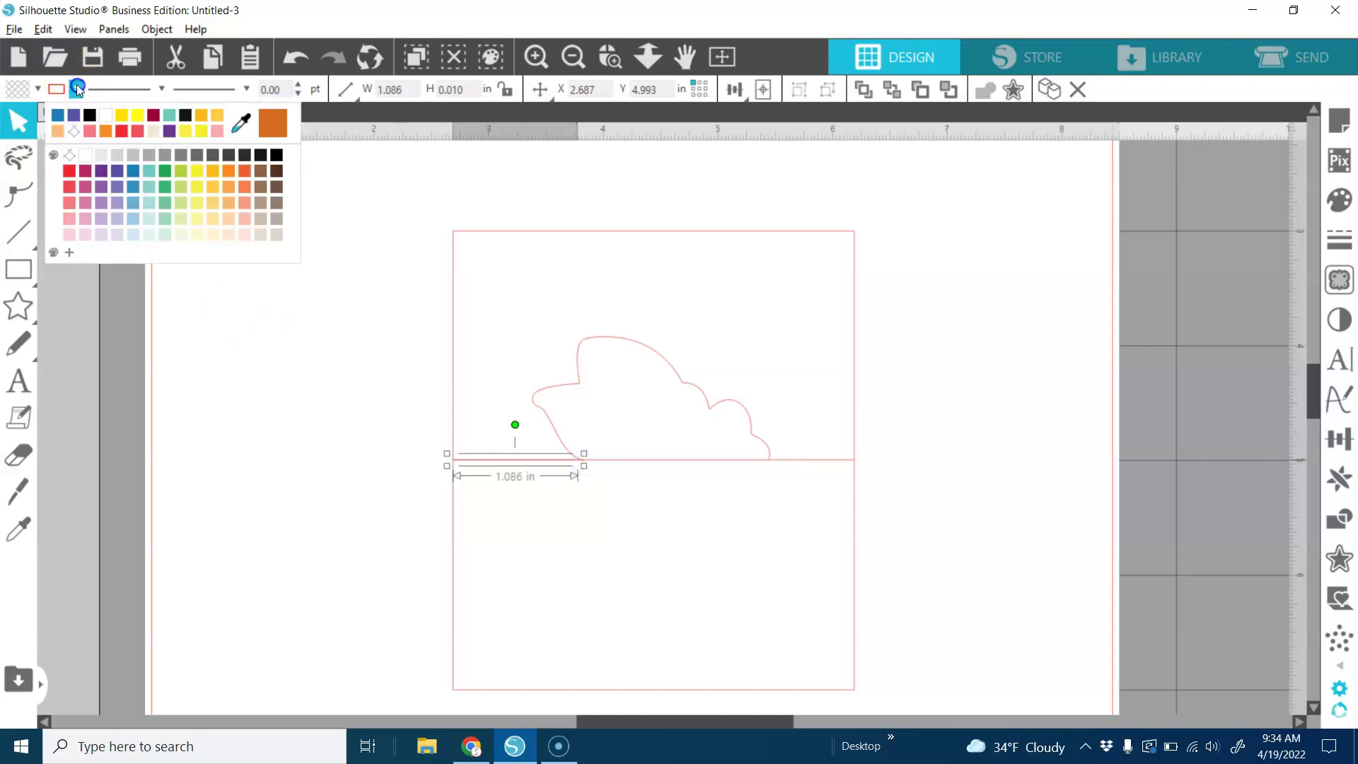
click(133, 171)
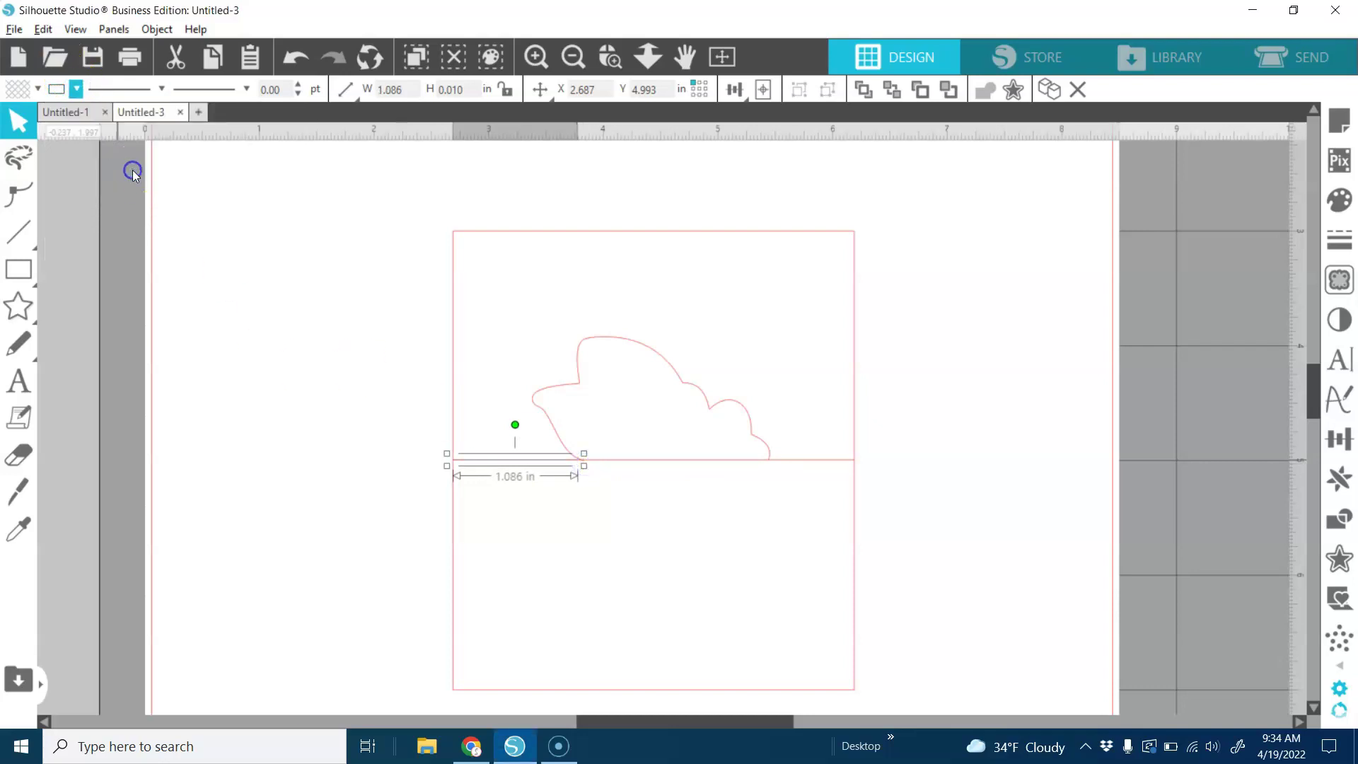
click(163, 95)
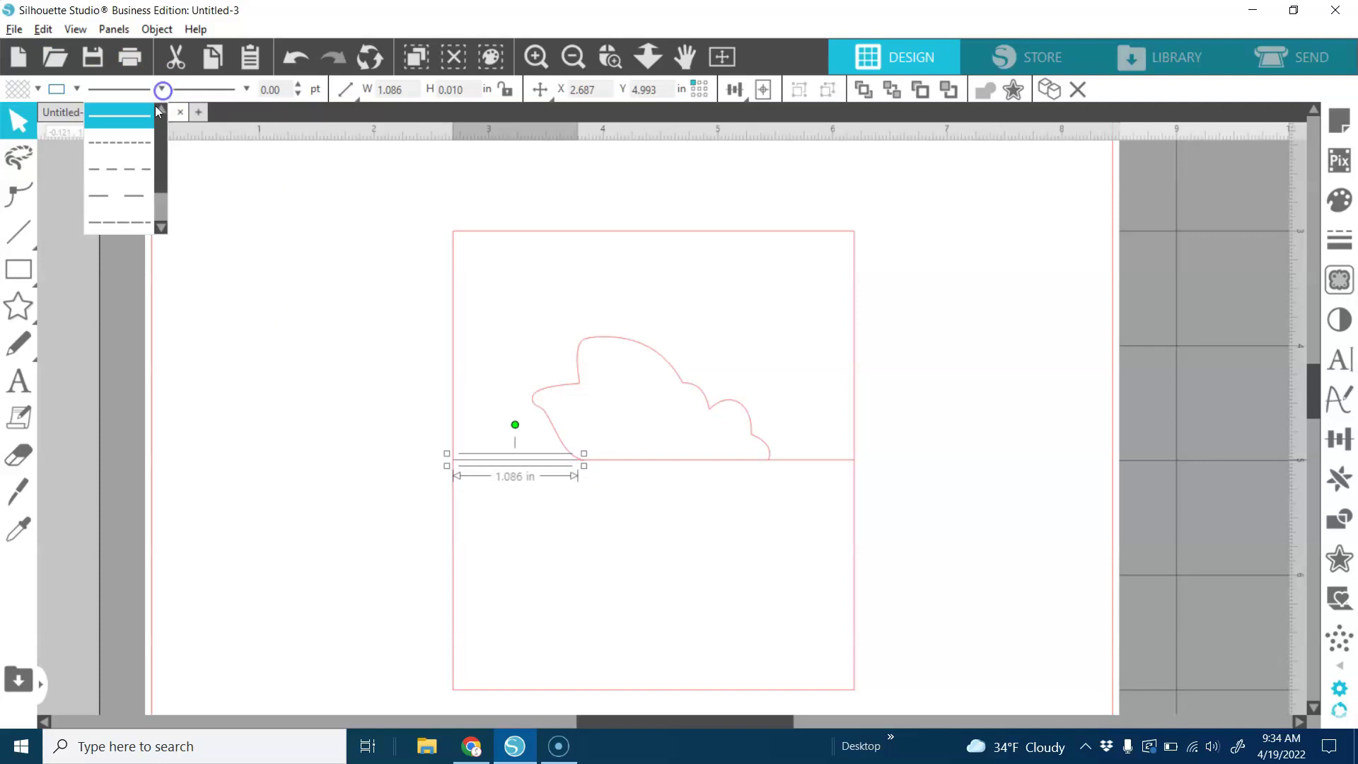
click(148, 162)
click(931, 422)
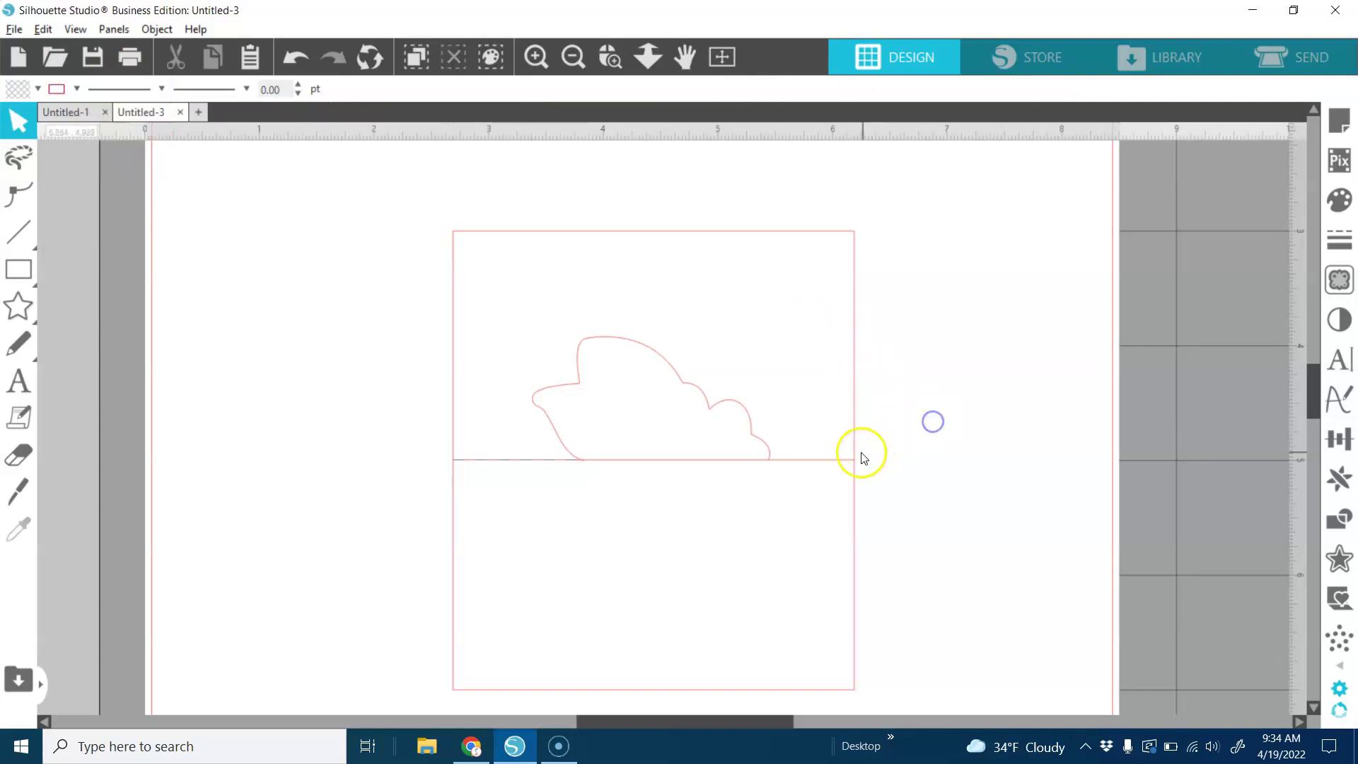
Trim the other line to start at the flower's right edge and make it blue dashed
click(837, 465)
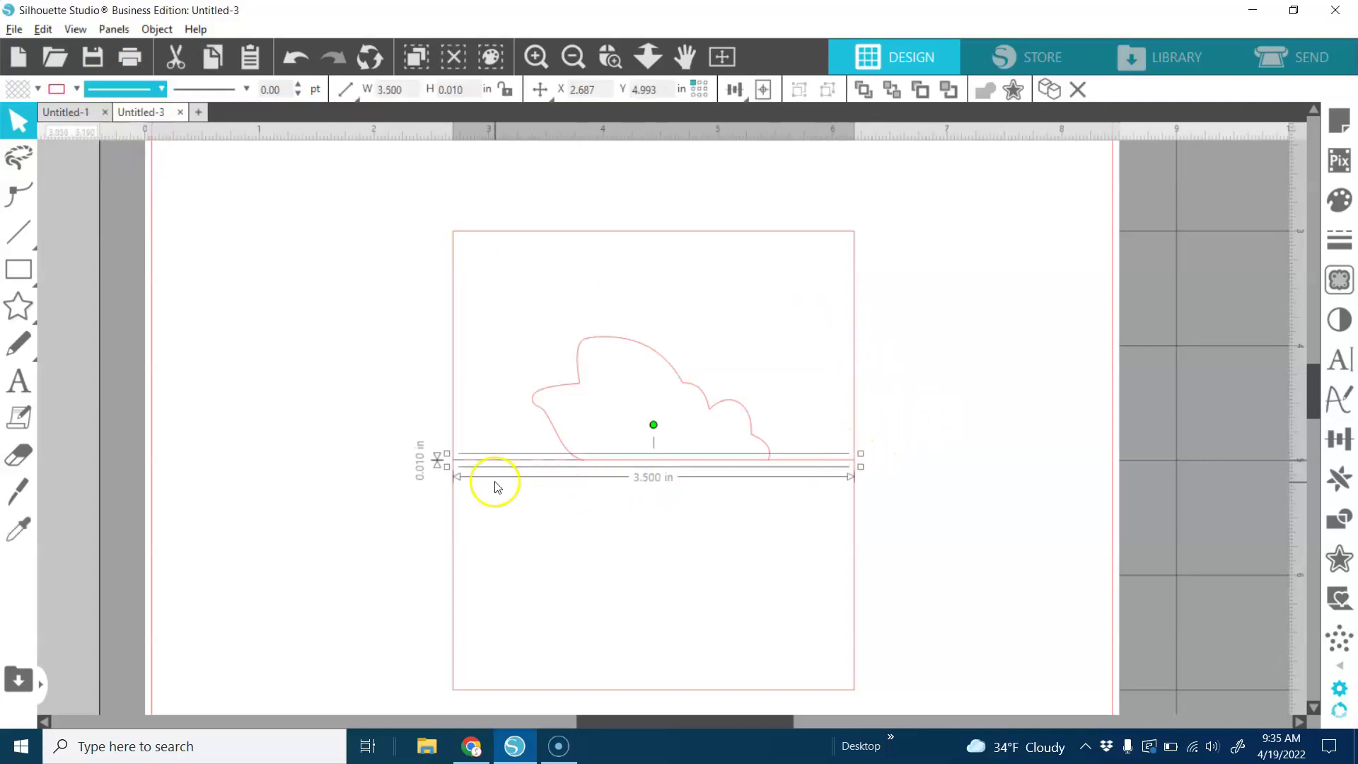
drag(443, 467, 759, 514)
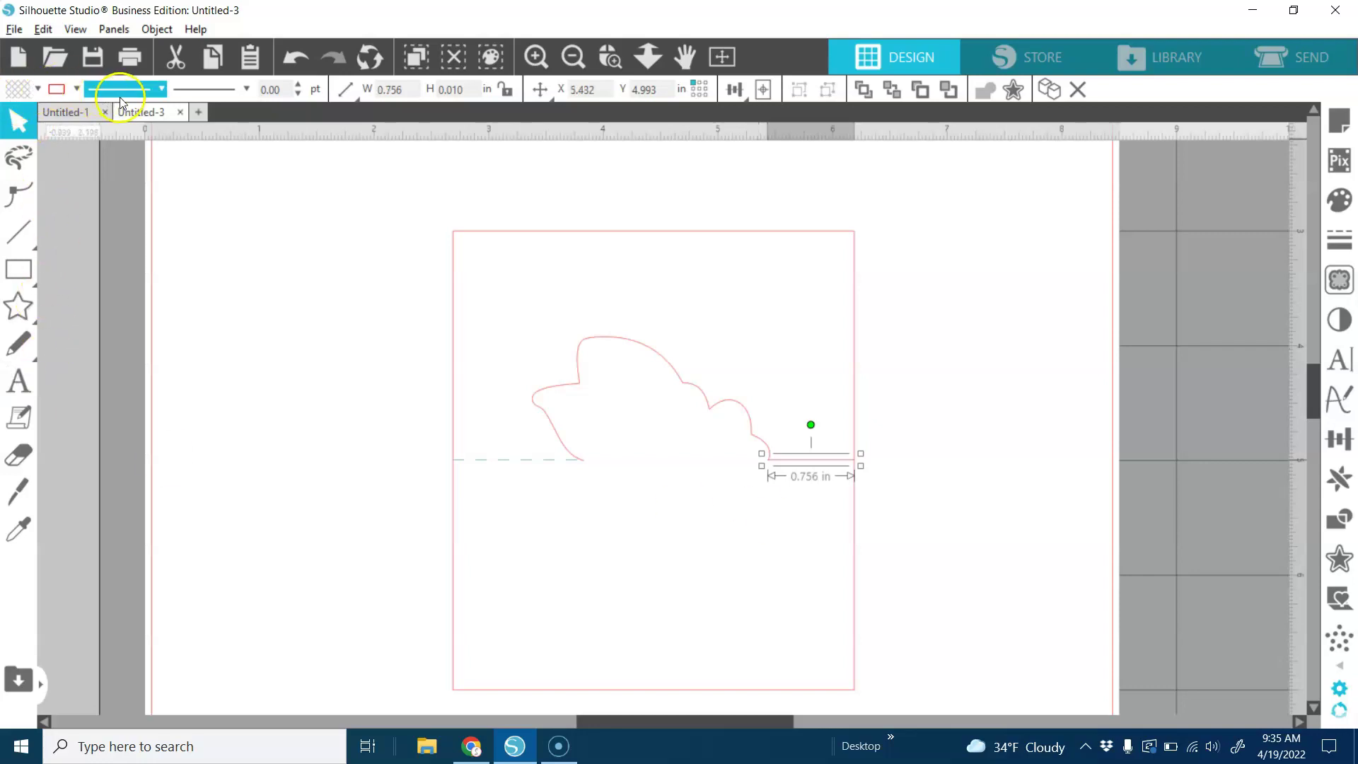
click(75, 90)
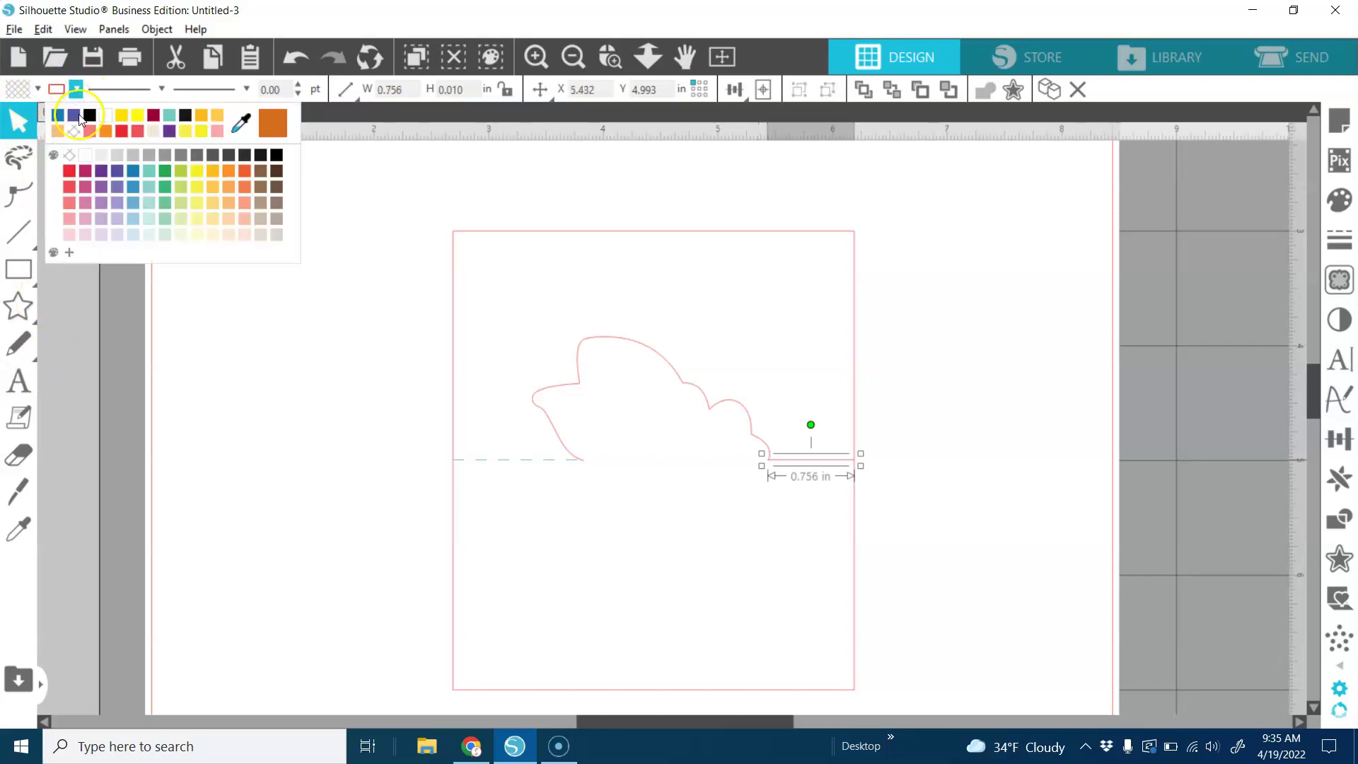
click(133, 177)
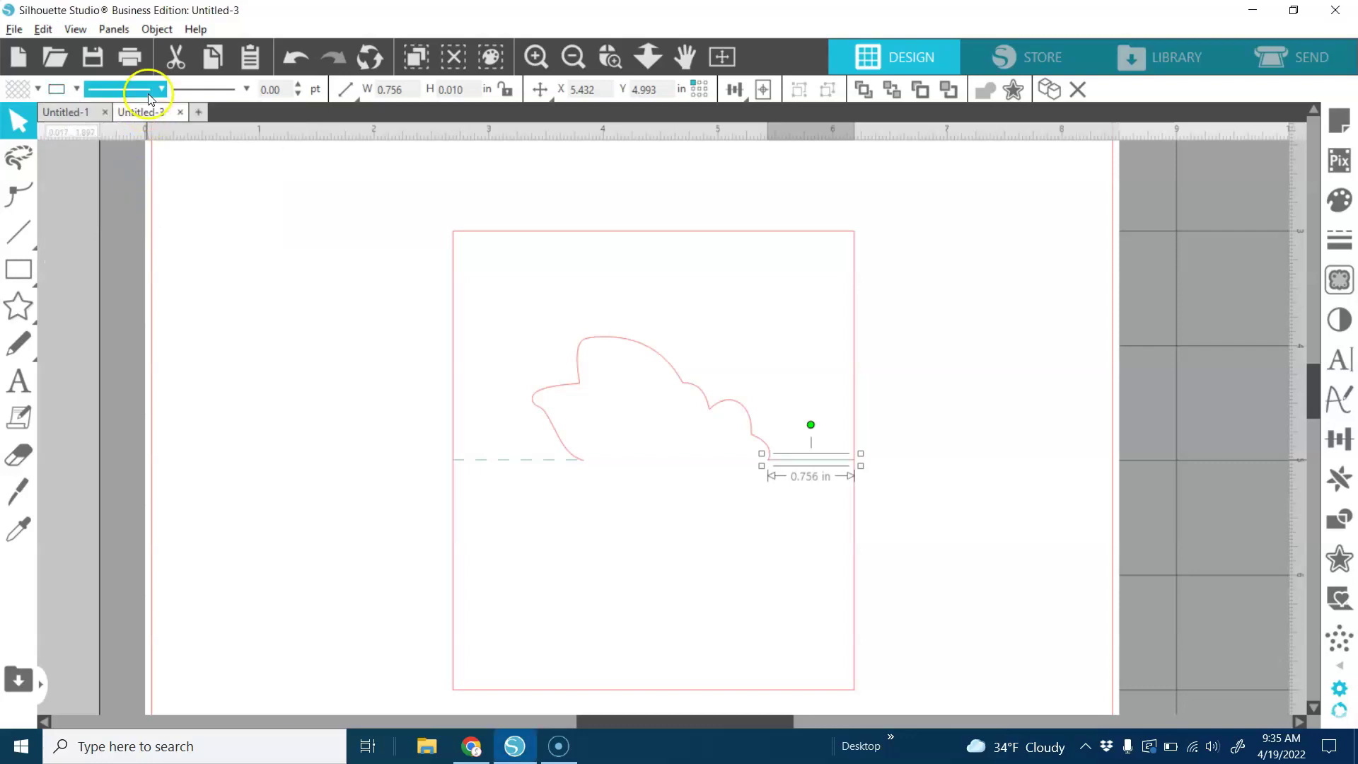
click(162, 90)
click(137, 168)
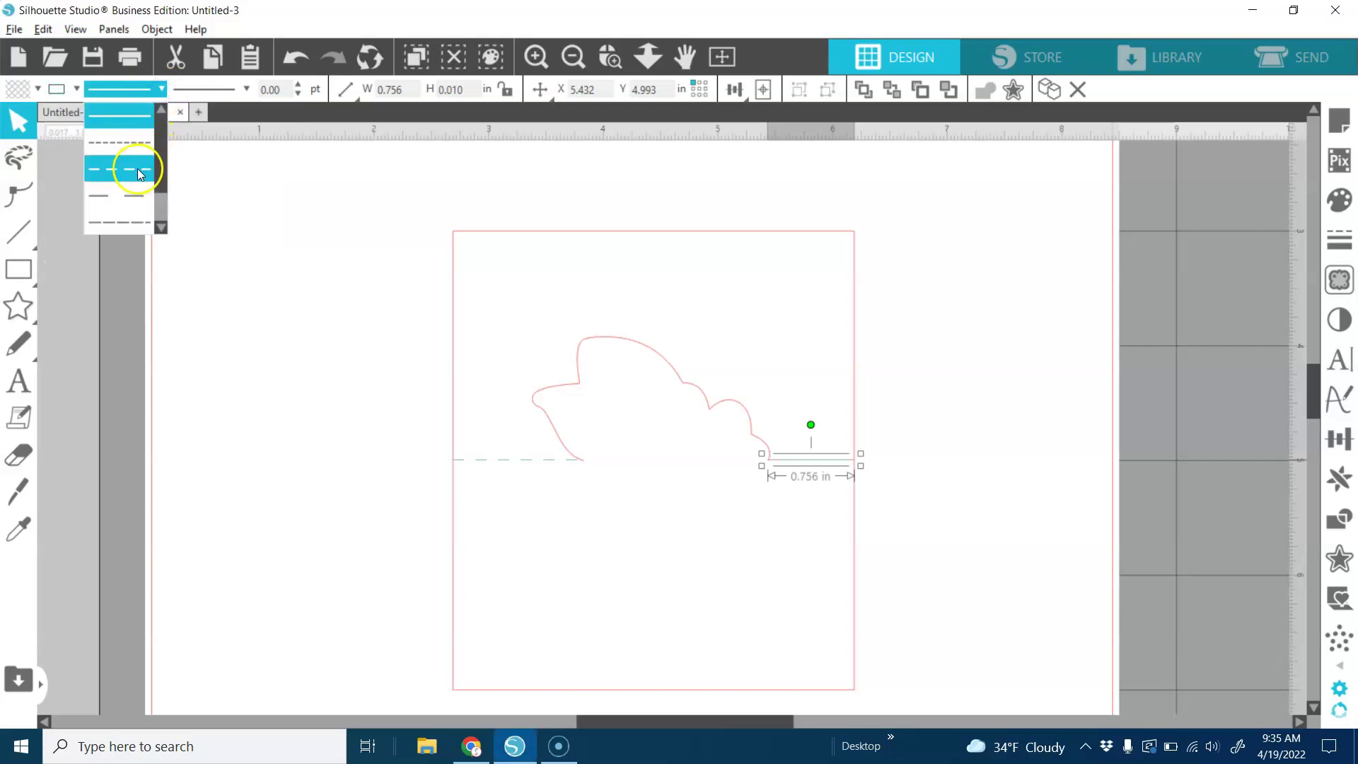
Zoom in and drag the right dashed line's left end to the flower edge (0.738 in)
click(974, 467)
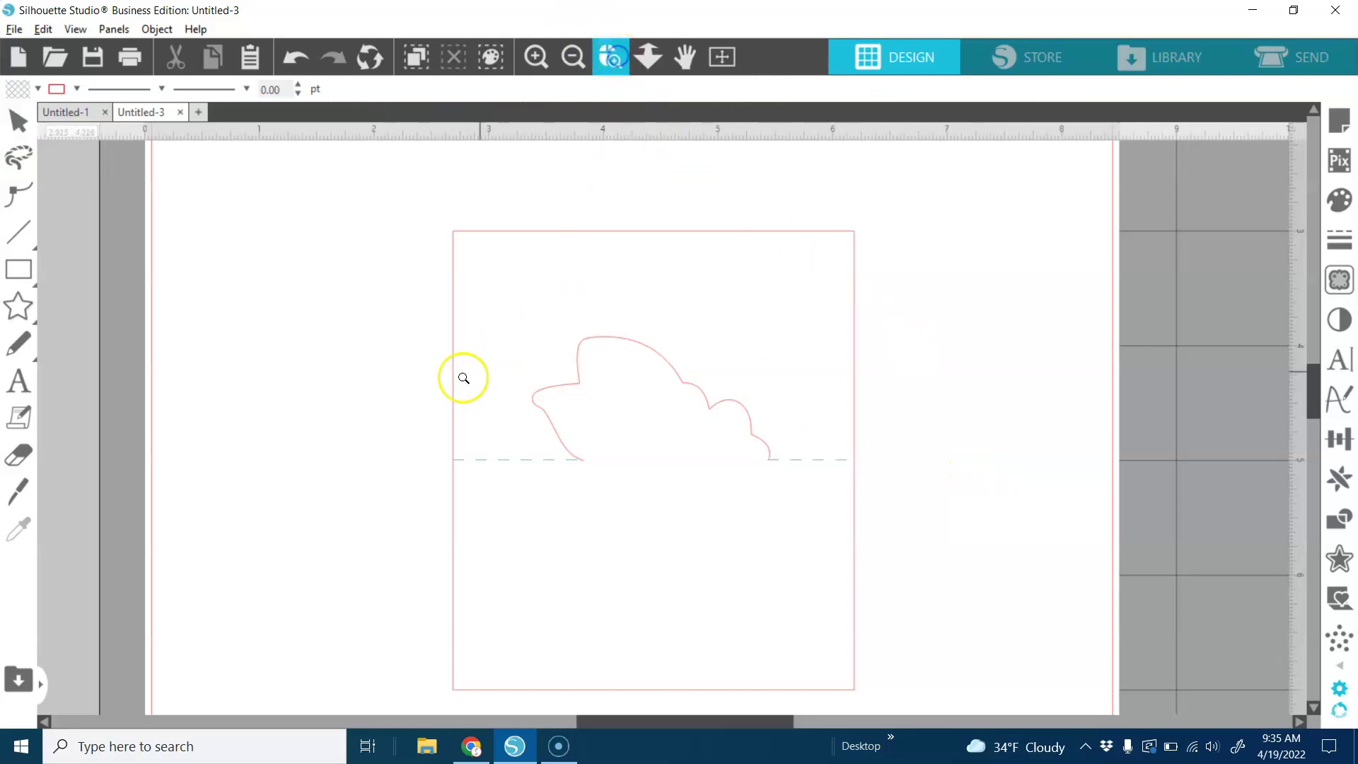
drag(384, 394, 961, 561)
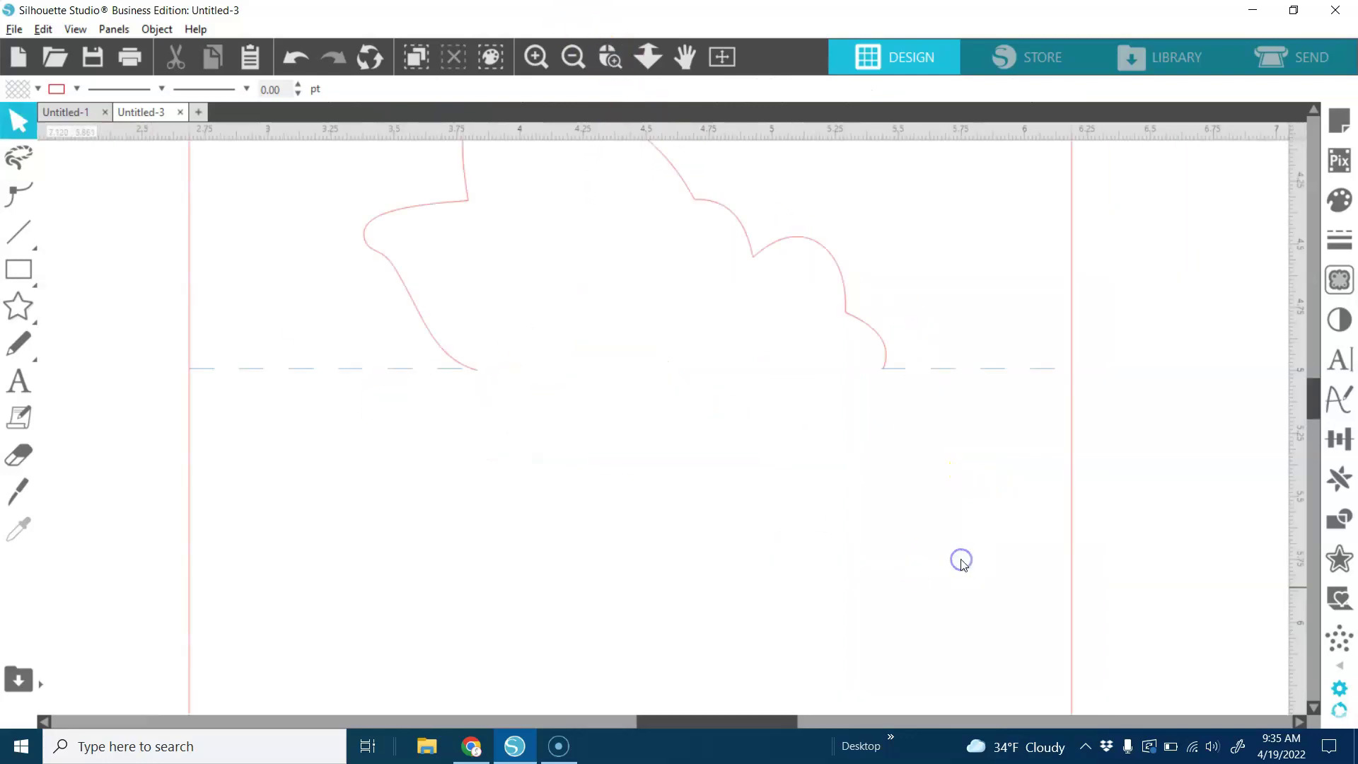
click(942, 377)
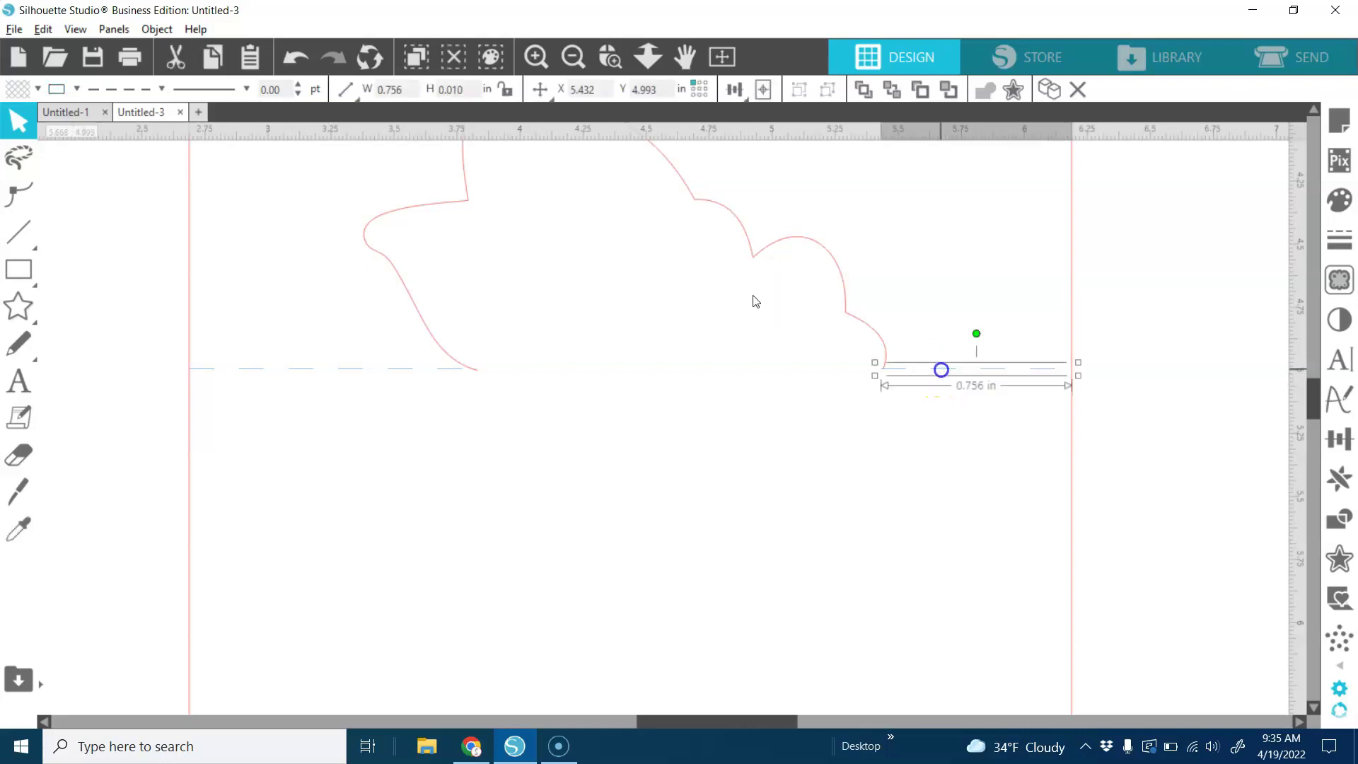
click(875, 378)
drag(879, 376, 878, 377)
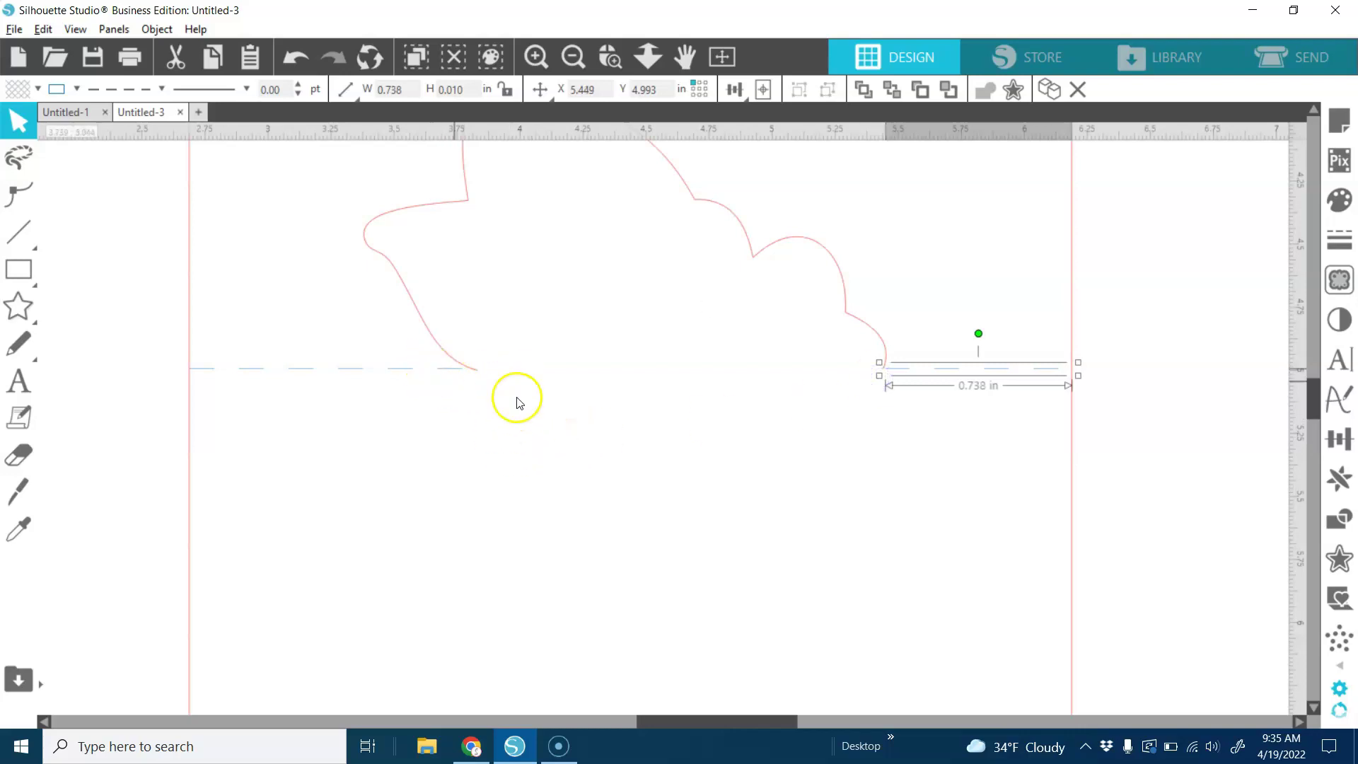
click(1181, 407)
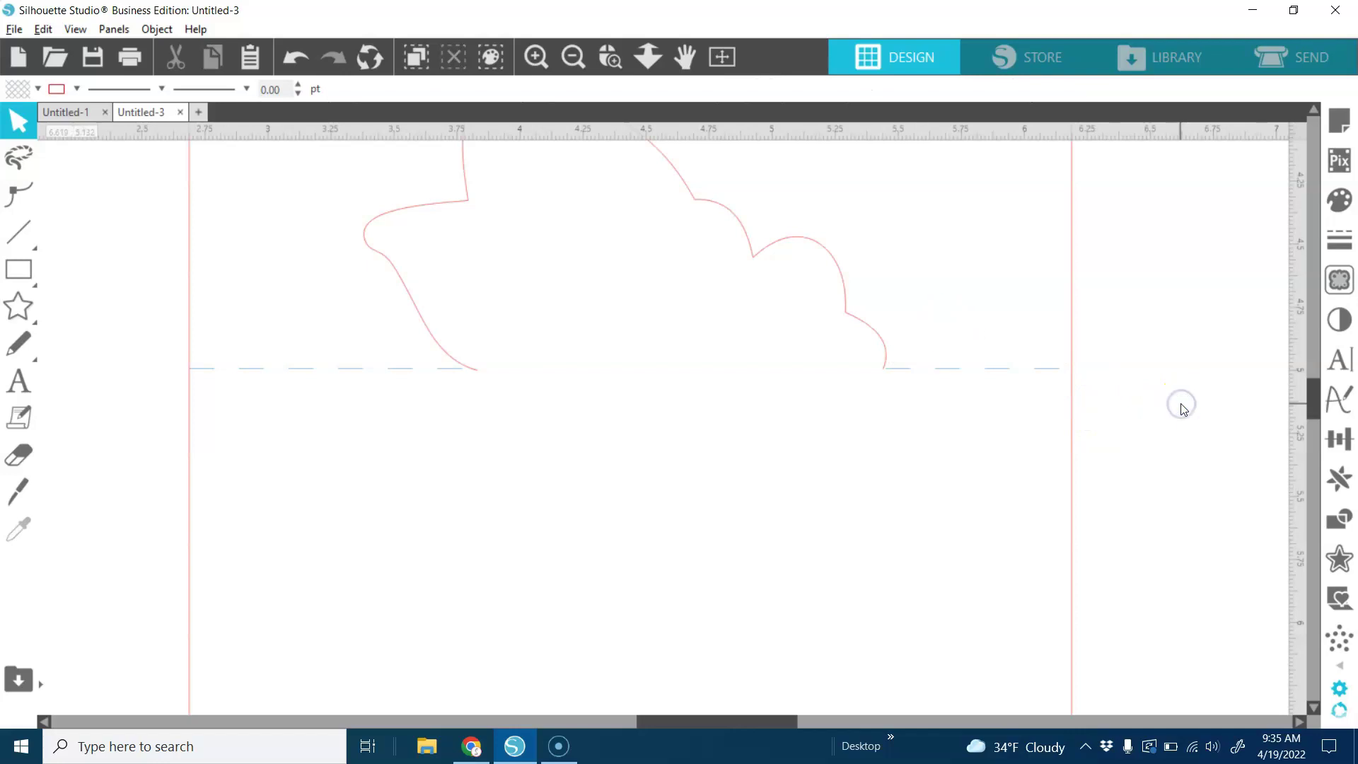
click(568, 58)
click(567, 58)
Zoom out and group all the card shapes into one piece
click(567, 58)
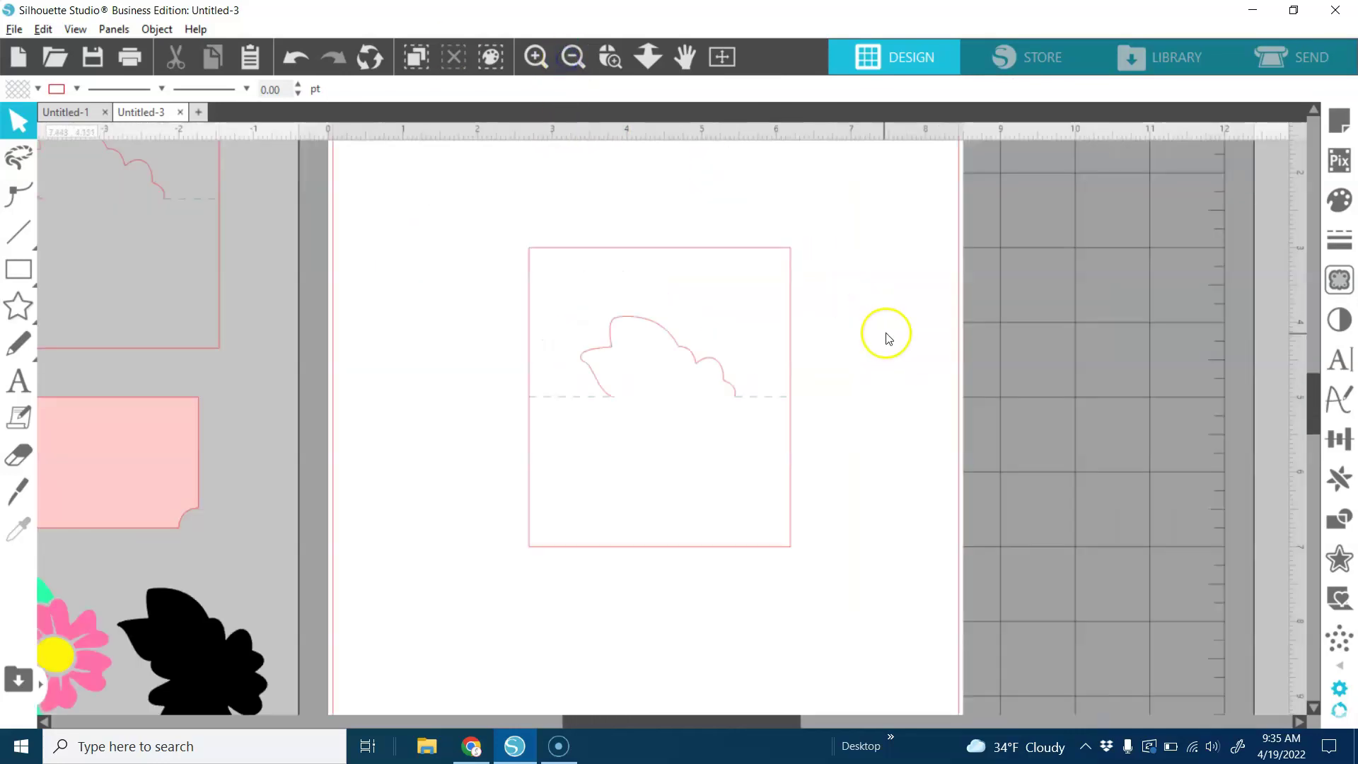
drag(479, 220, 878, 605)
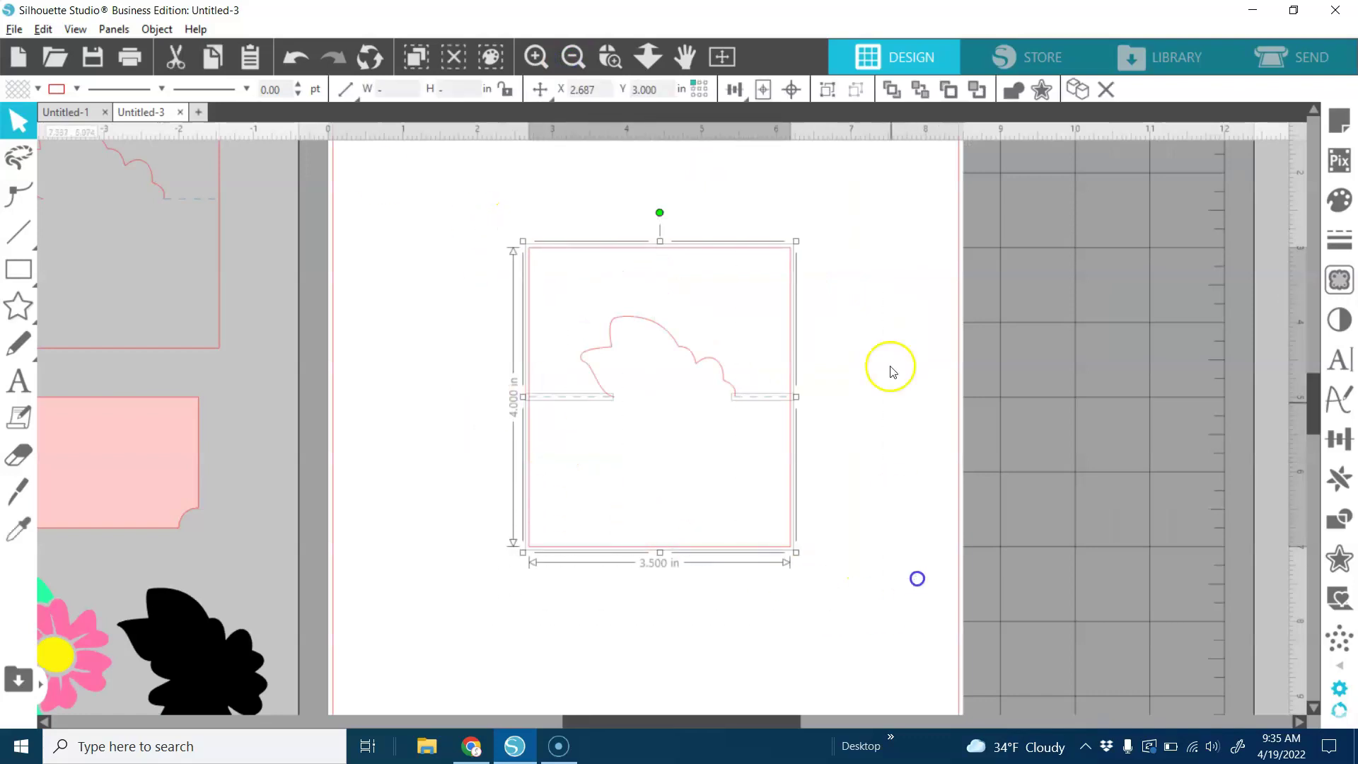
click(828, 90)
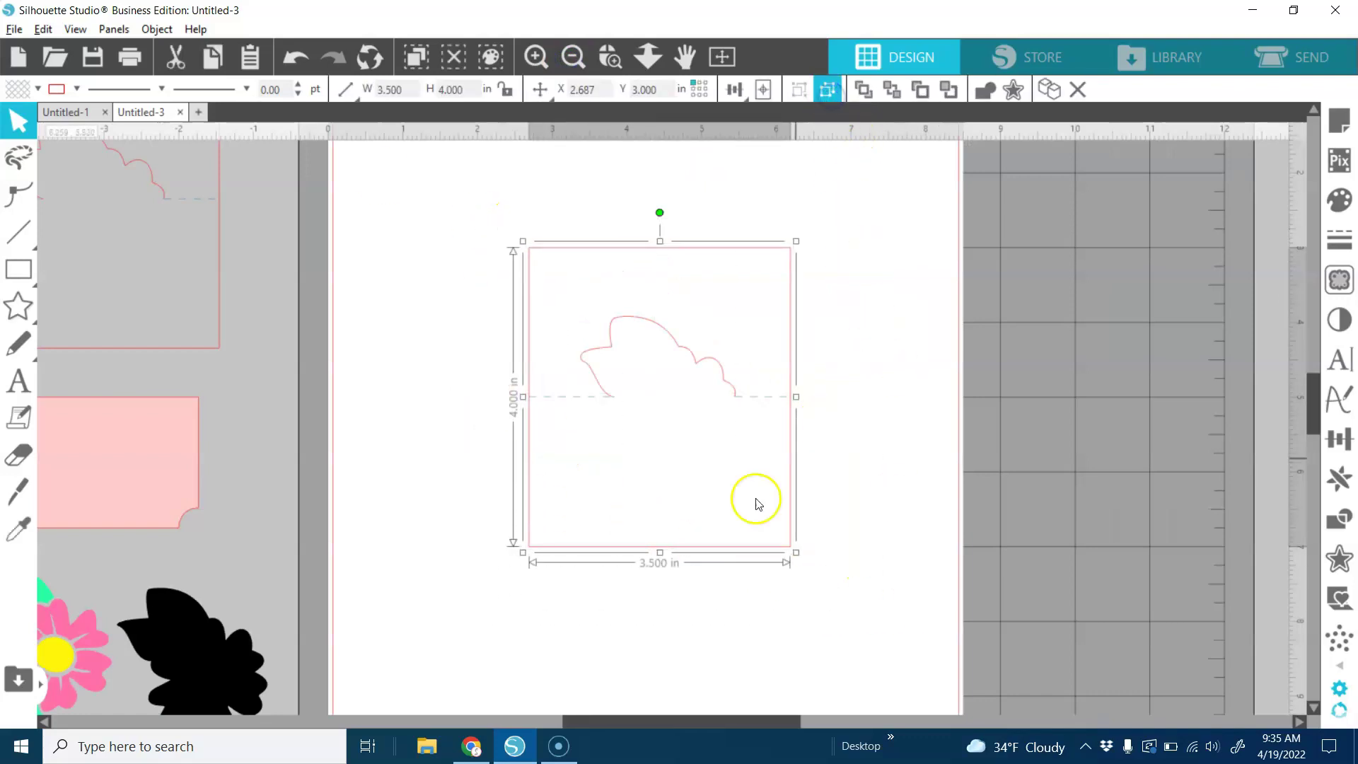
Preview the black leaf backing, pink flower and pink pocket placed on the card
drag(243, 646, 709, 383)
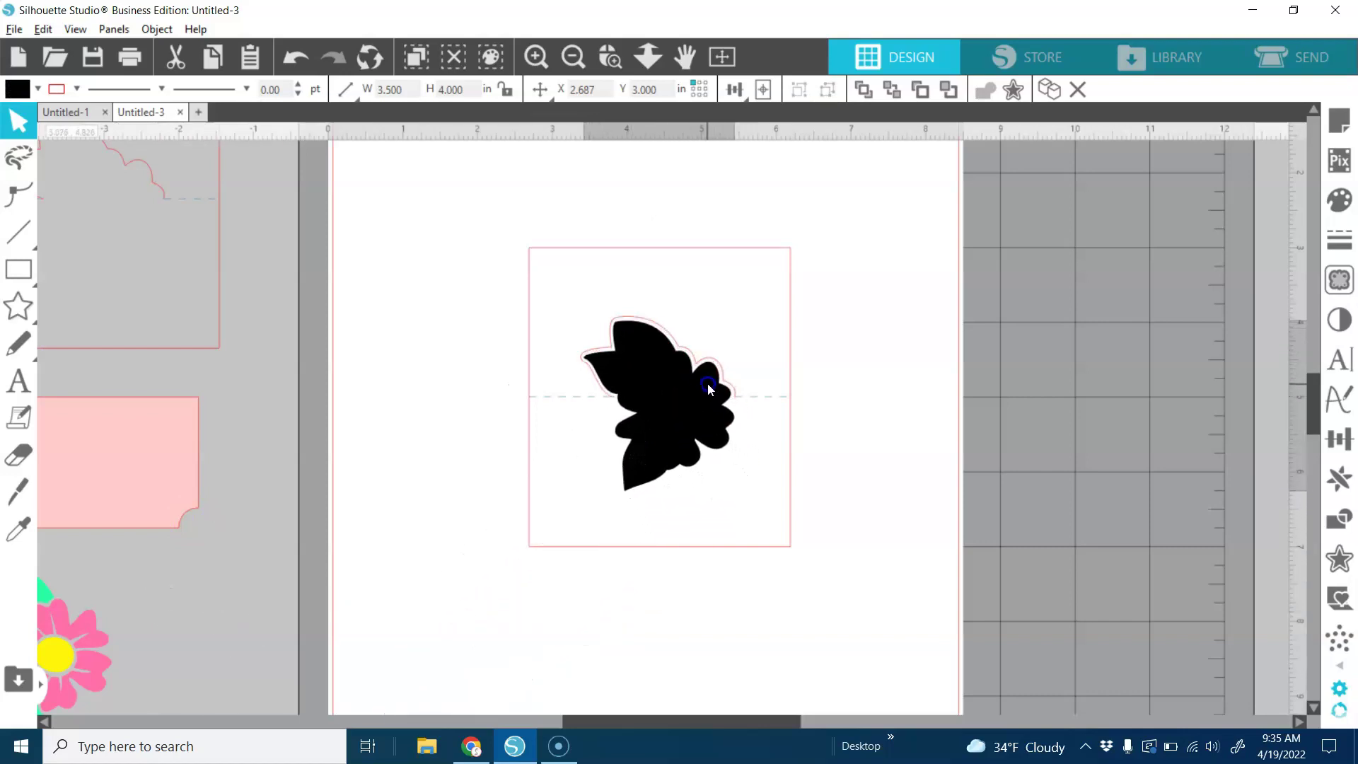
click(195, 608)
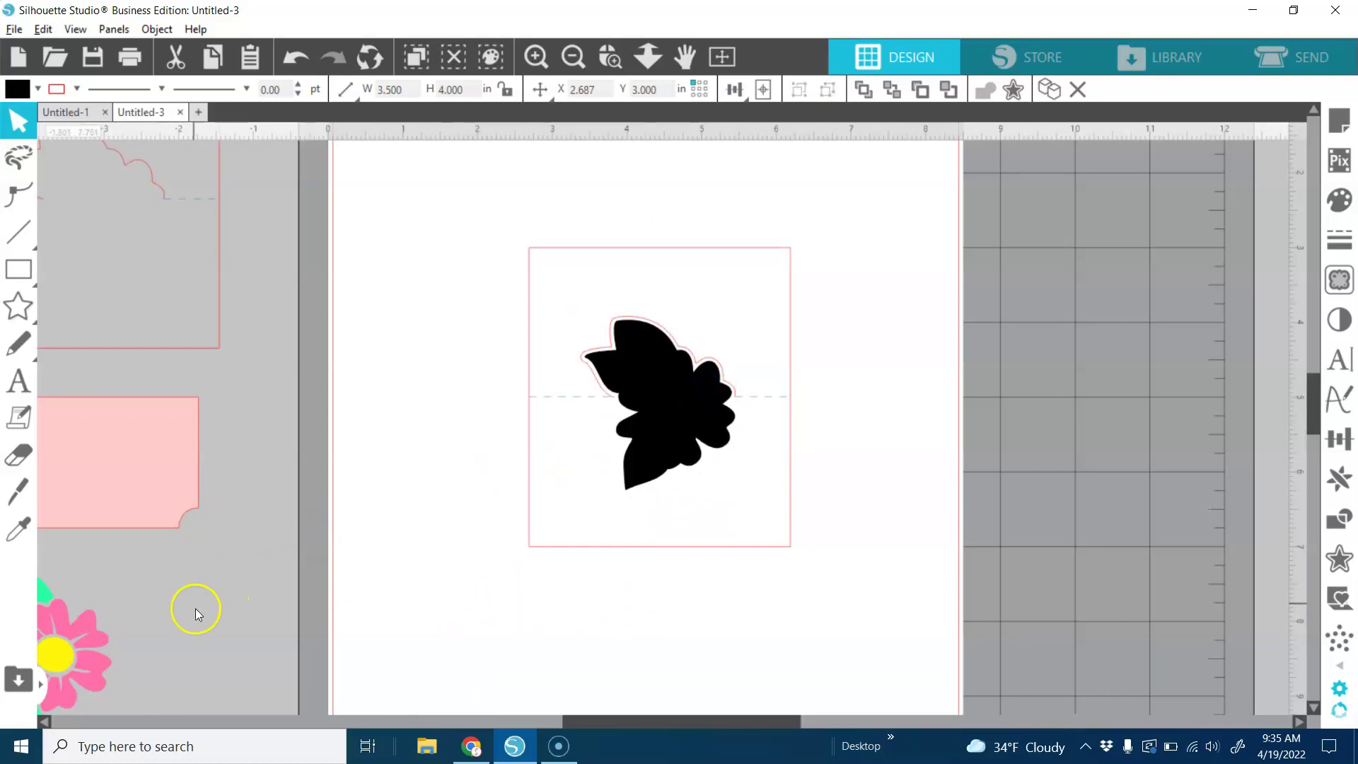
drag(86, 652, 706, 402)
click(283, 497)
drag(151, 449, 748, 463)
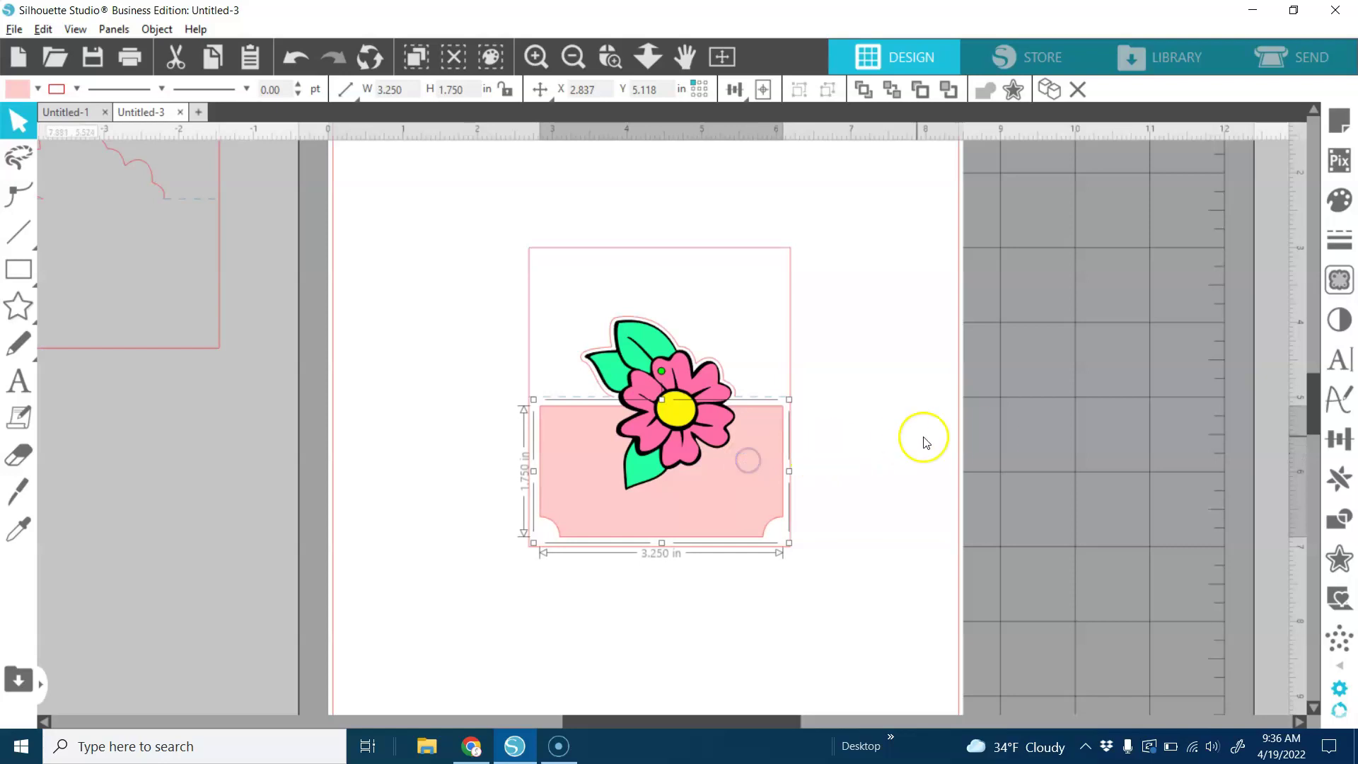
click(895, 505)
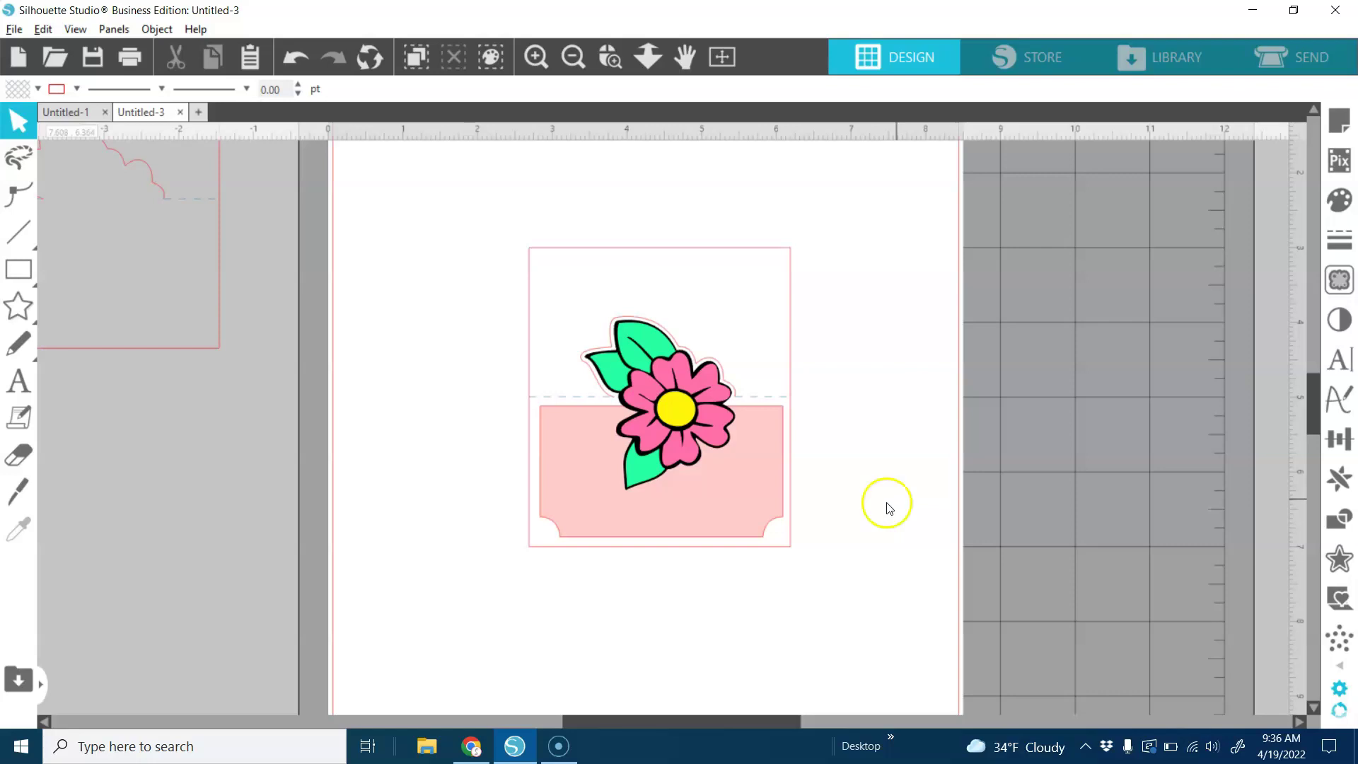
Move the pocket, coloured flower and black backing back off the page
drag(752, 501, 223, 519)
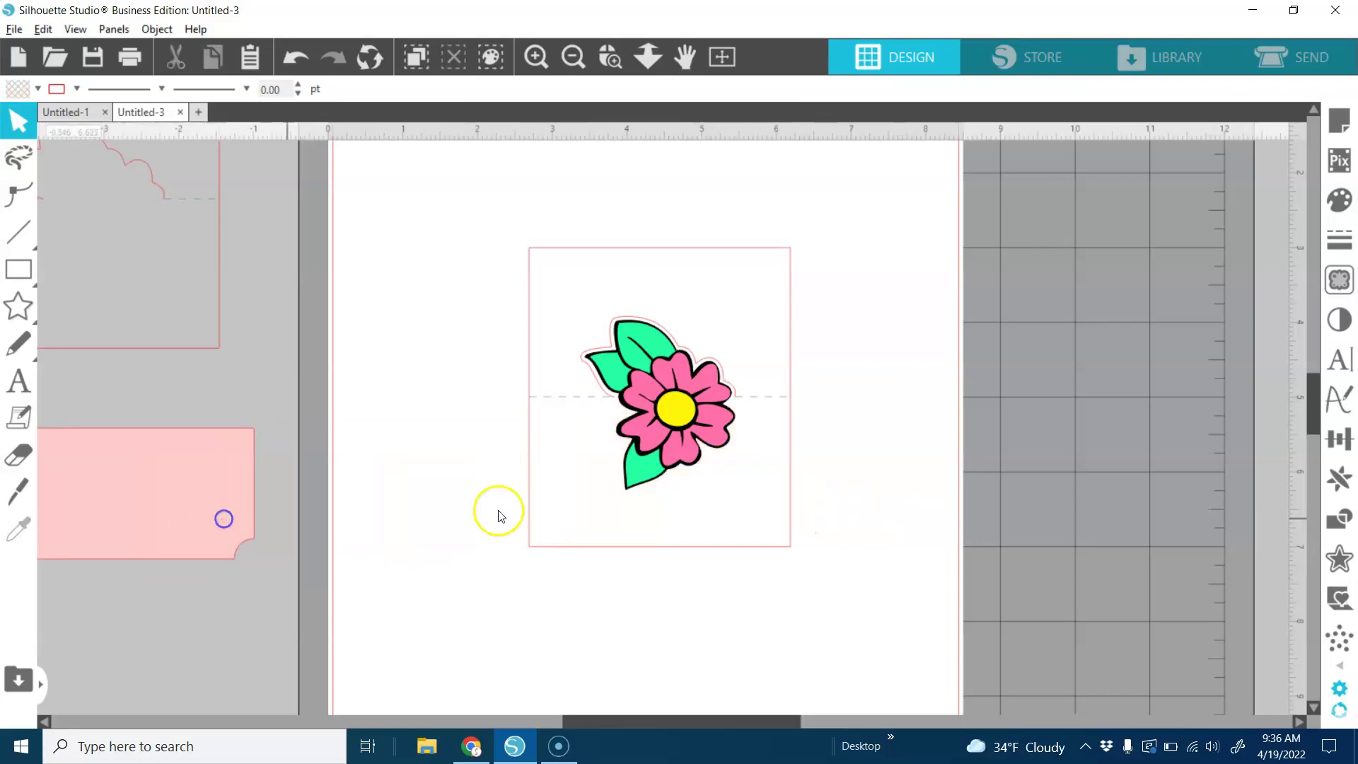
drag(711, 404, 307, 551)
drag(663, 433, 242, 574)
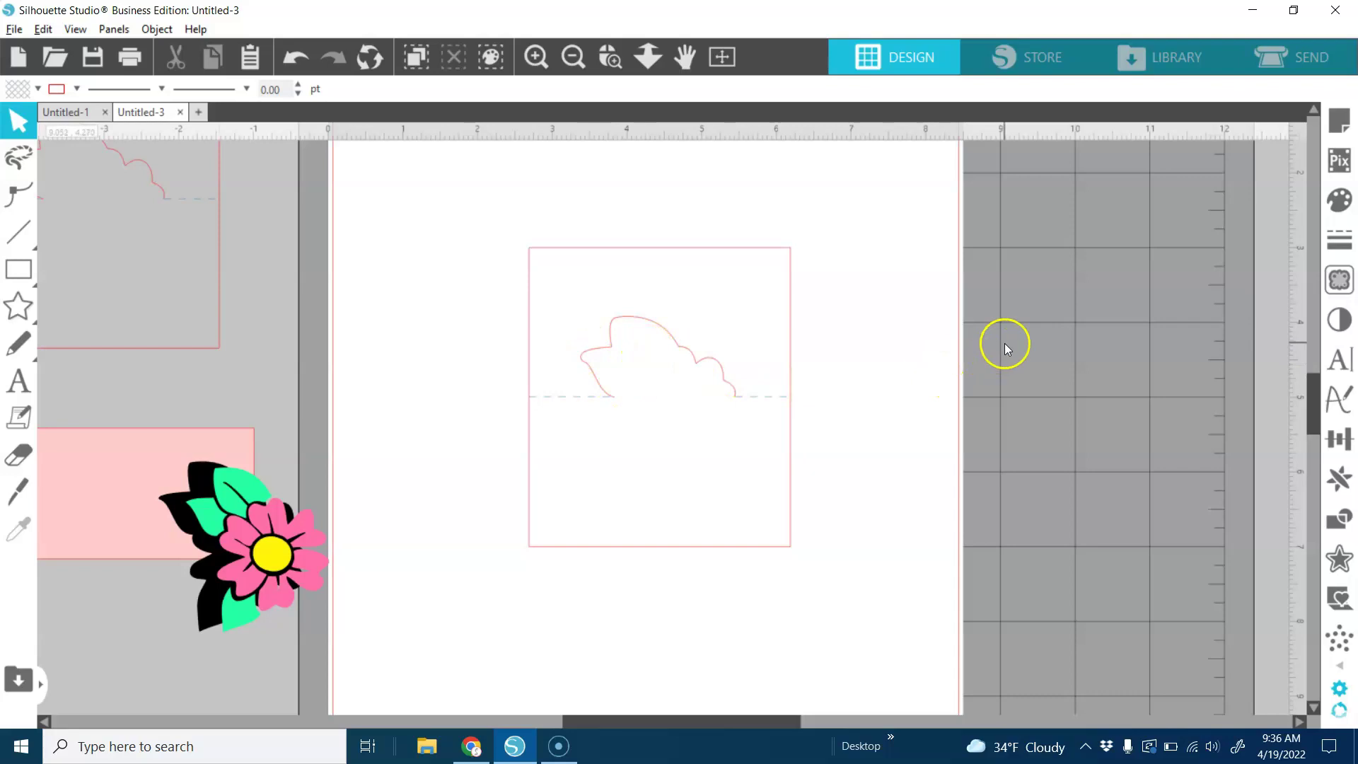
In the Send panel, set actions by line colour: blue lines Score, red lines Cut
click(1292, 57)
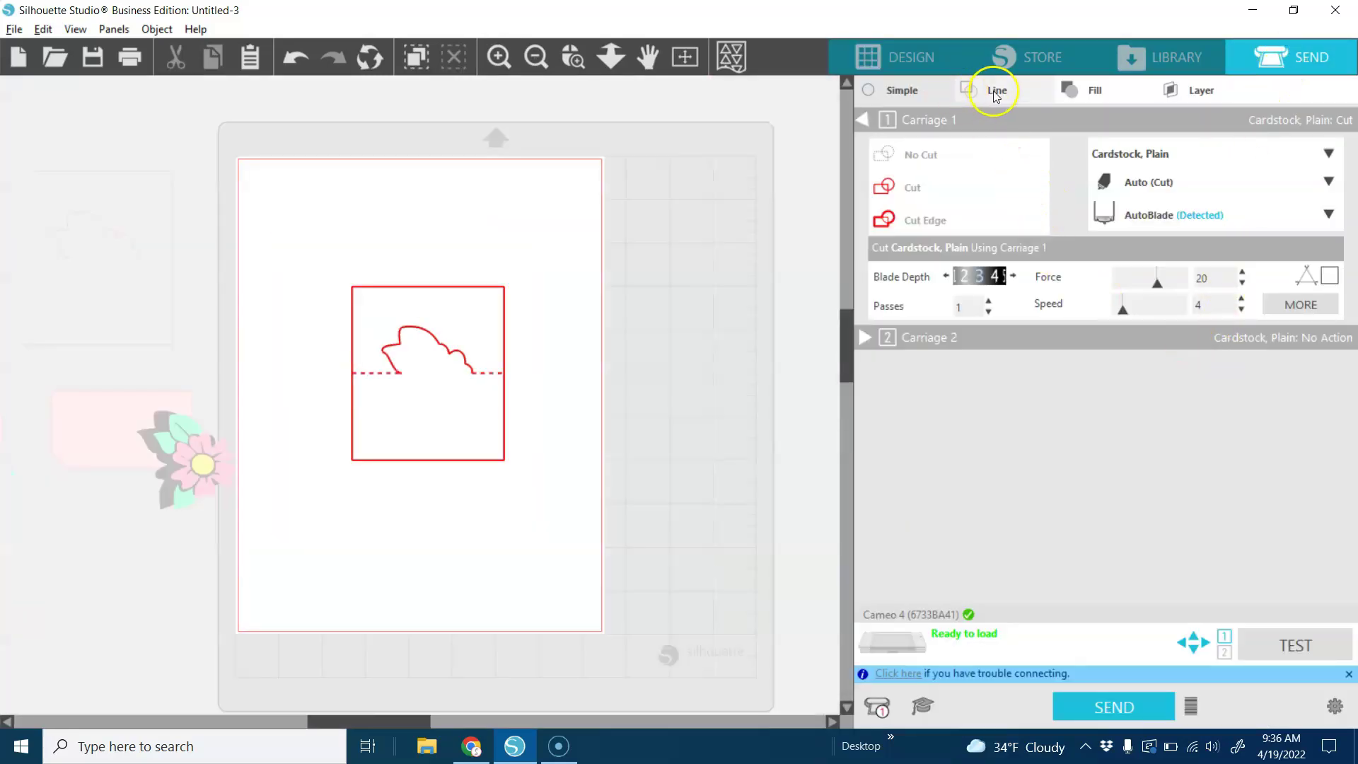
click(997, 95)
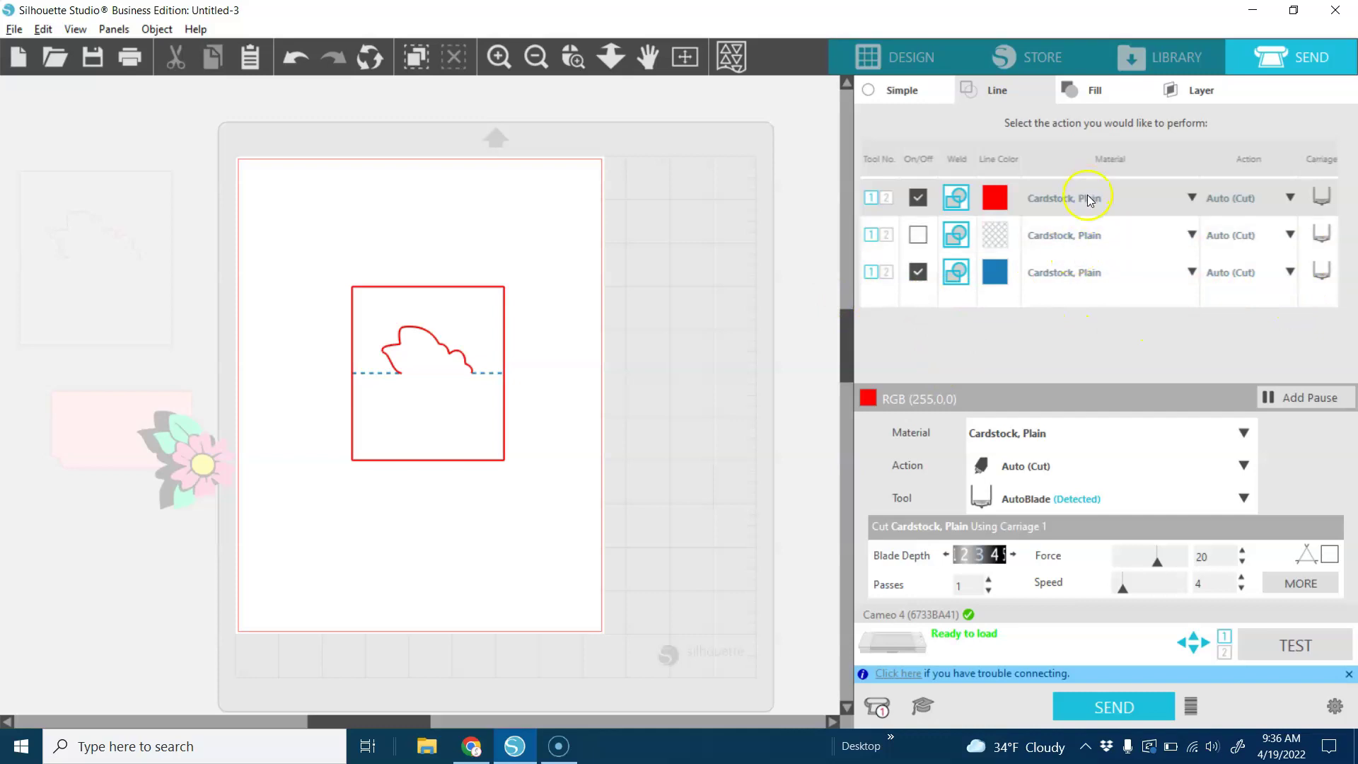
click(1288, 273)
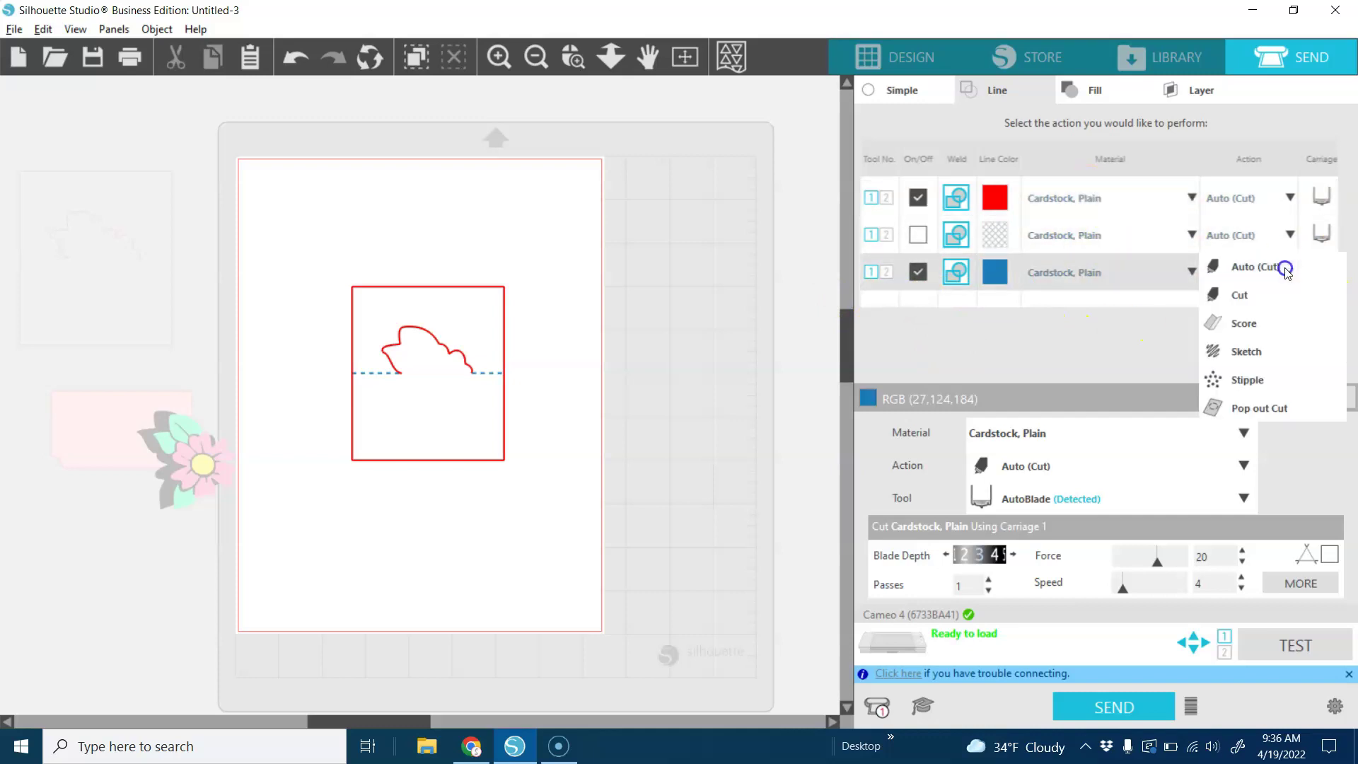
click(1247, 323)
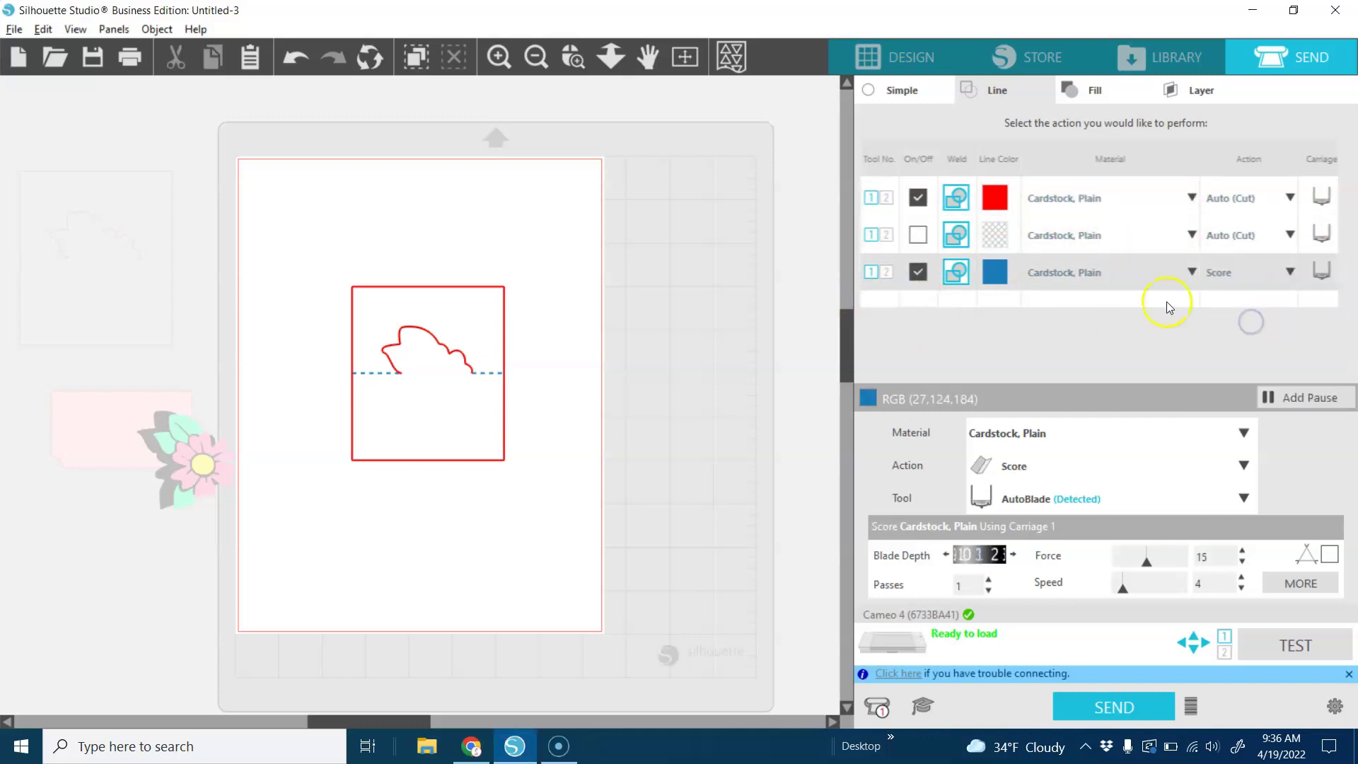
click(1289, 198)
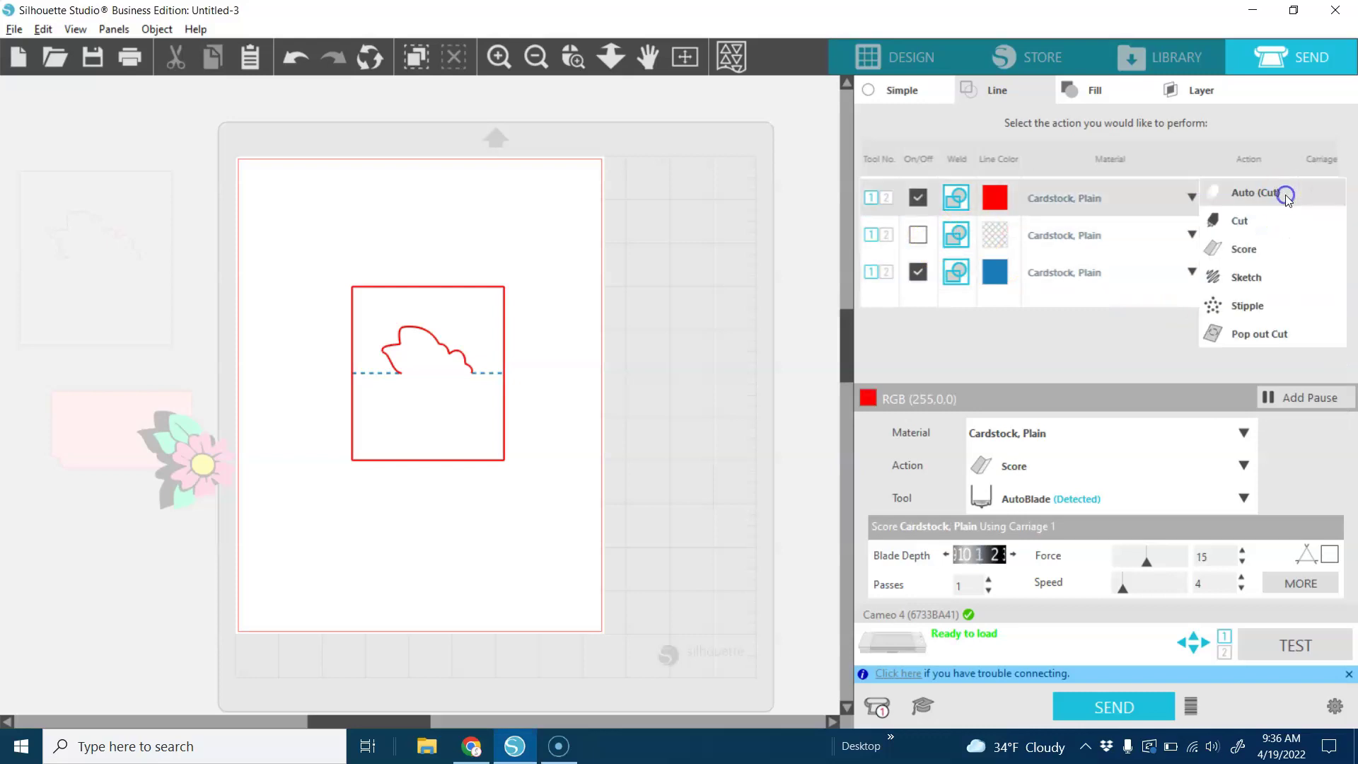
click(1256, 224)
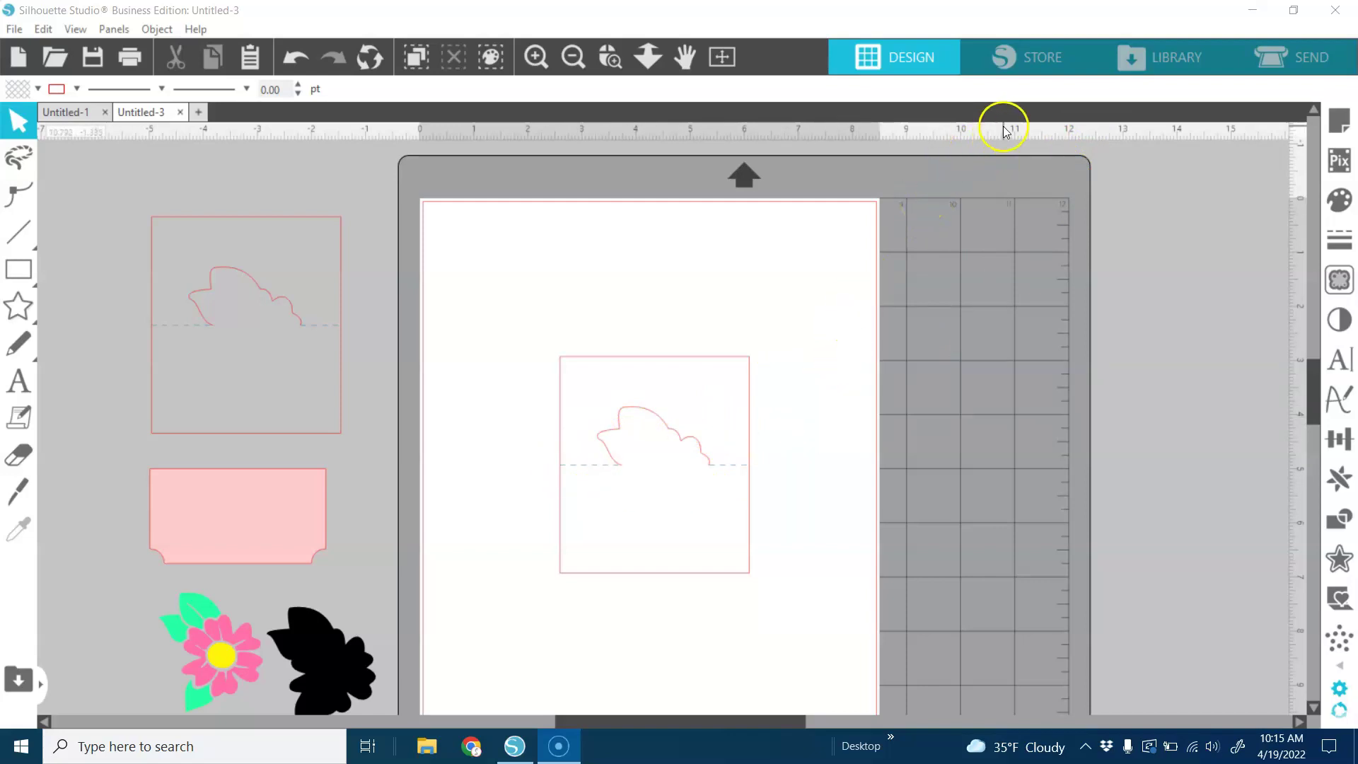
Place horizontal guides at the mat top and measure the card's height against them
drag(1000, 129, 1012, 197)
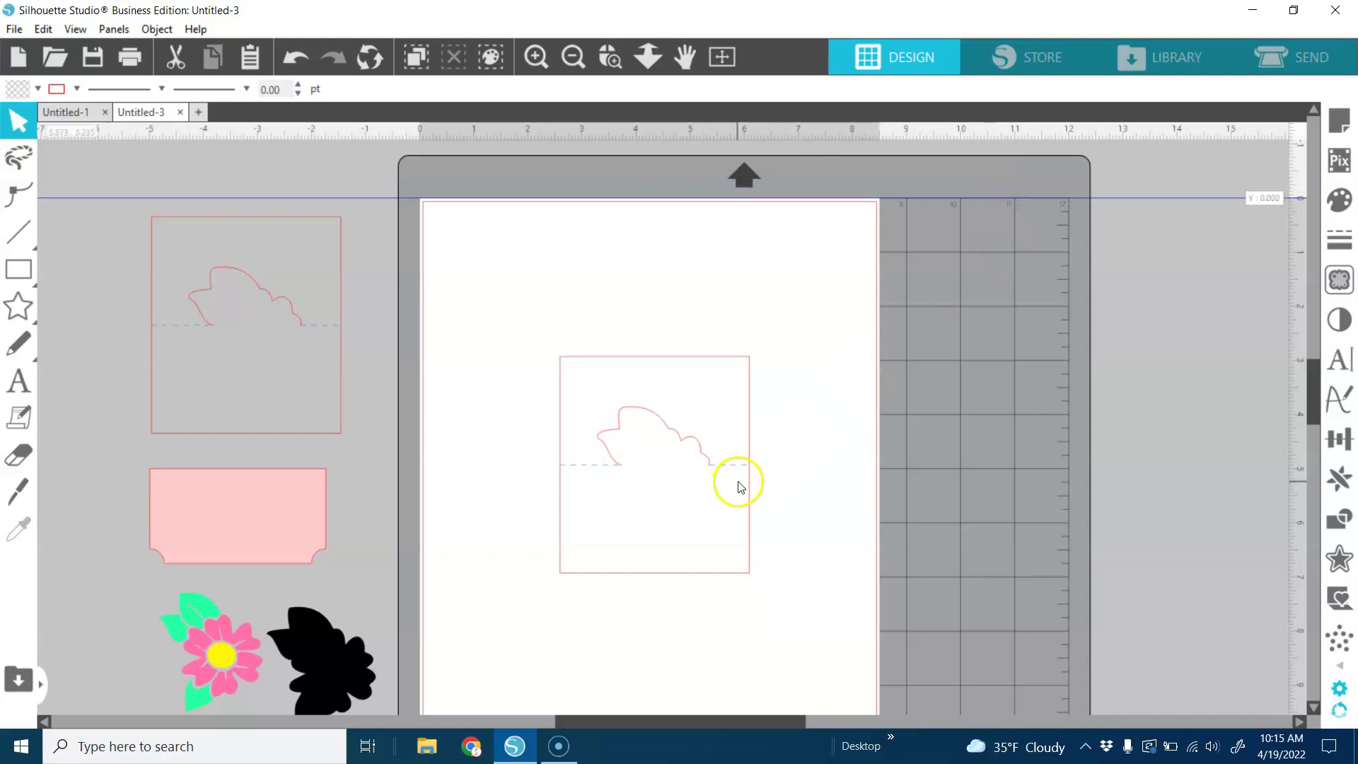
drag(750, 489, 776, 469)
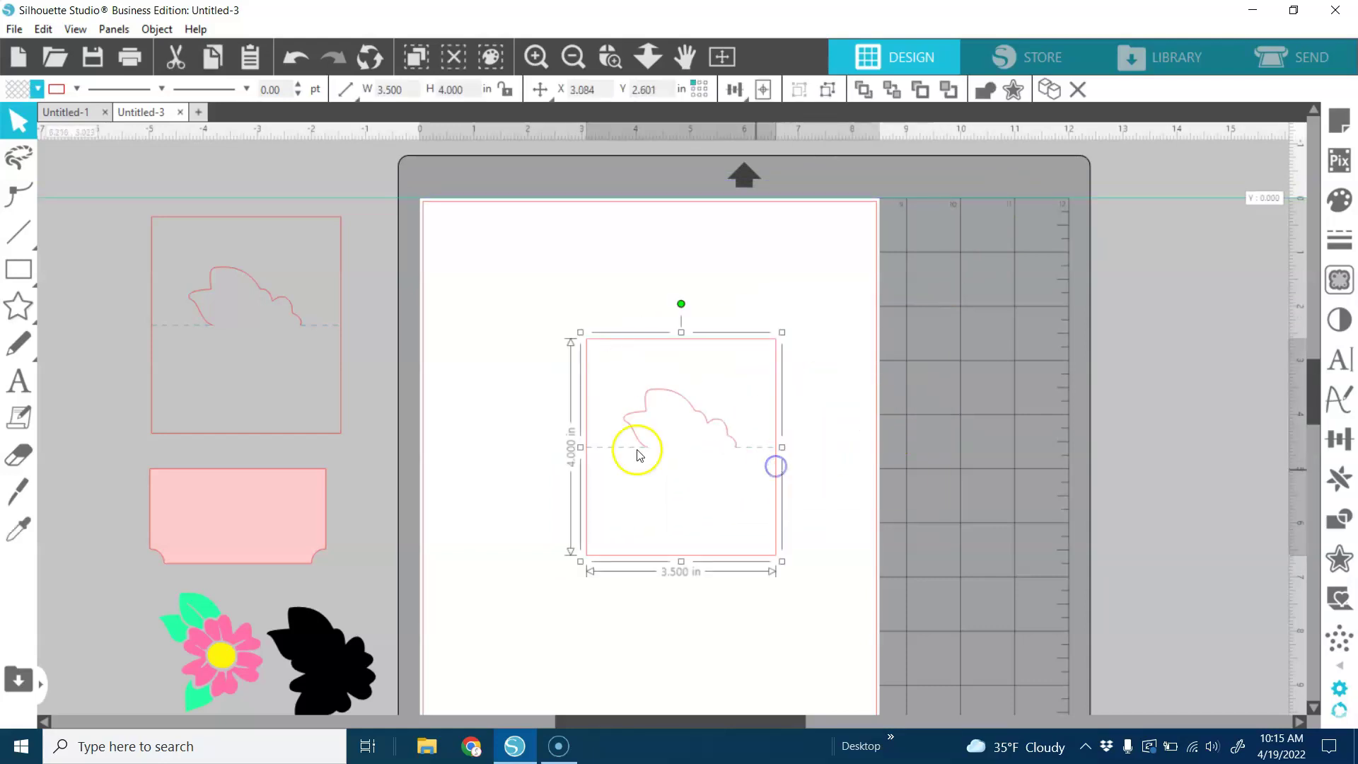
click(33, 90)
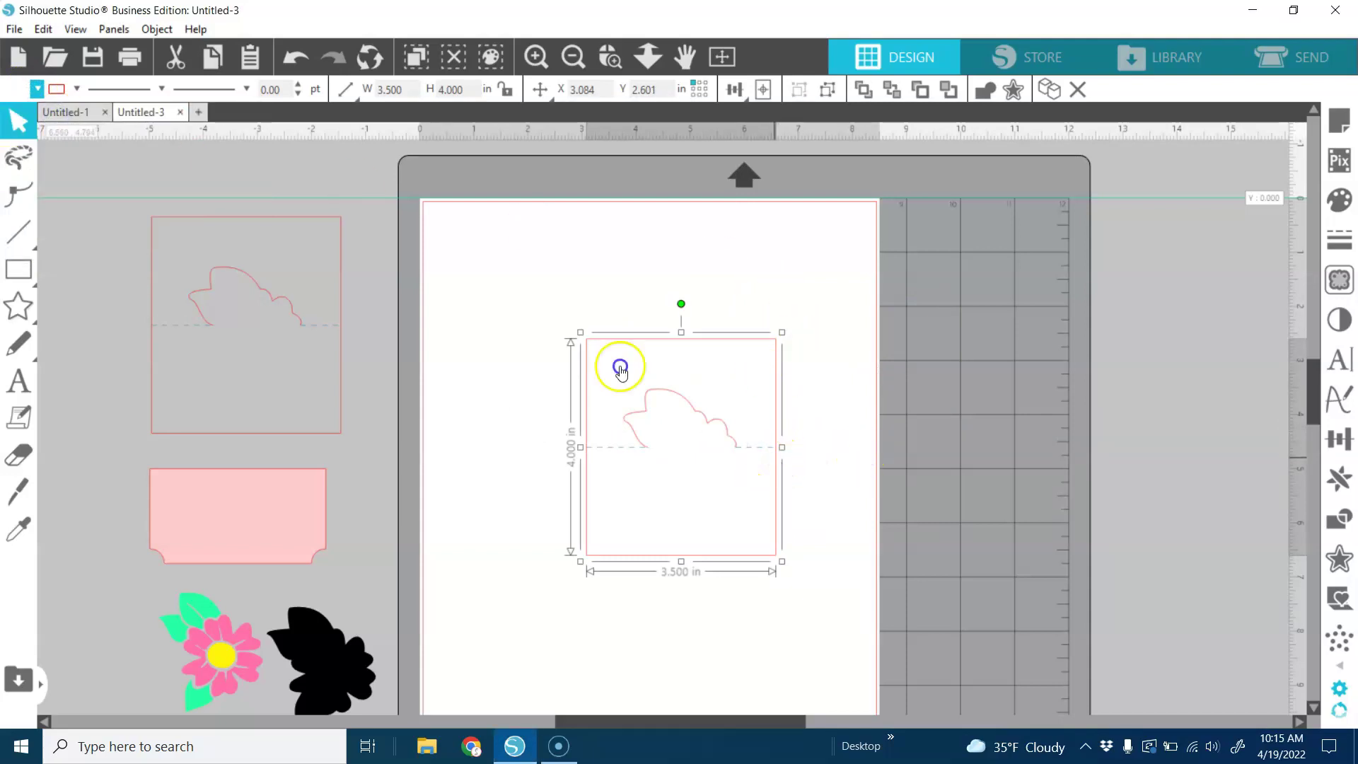
drag(618, 363, 1085, 267)
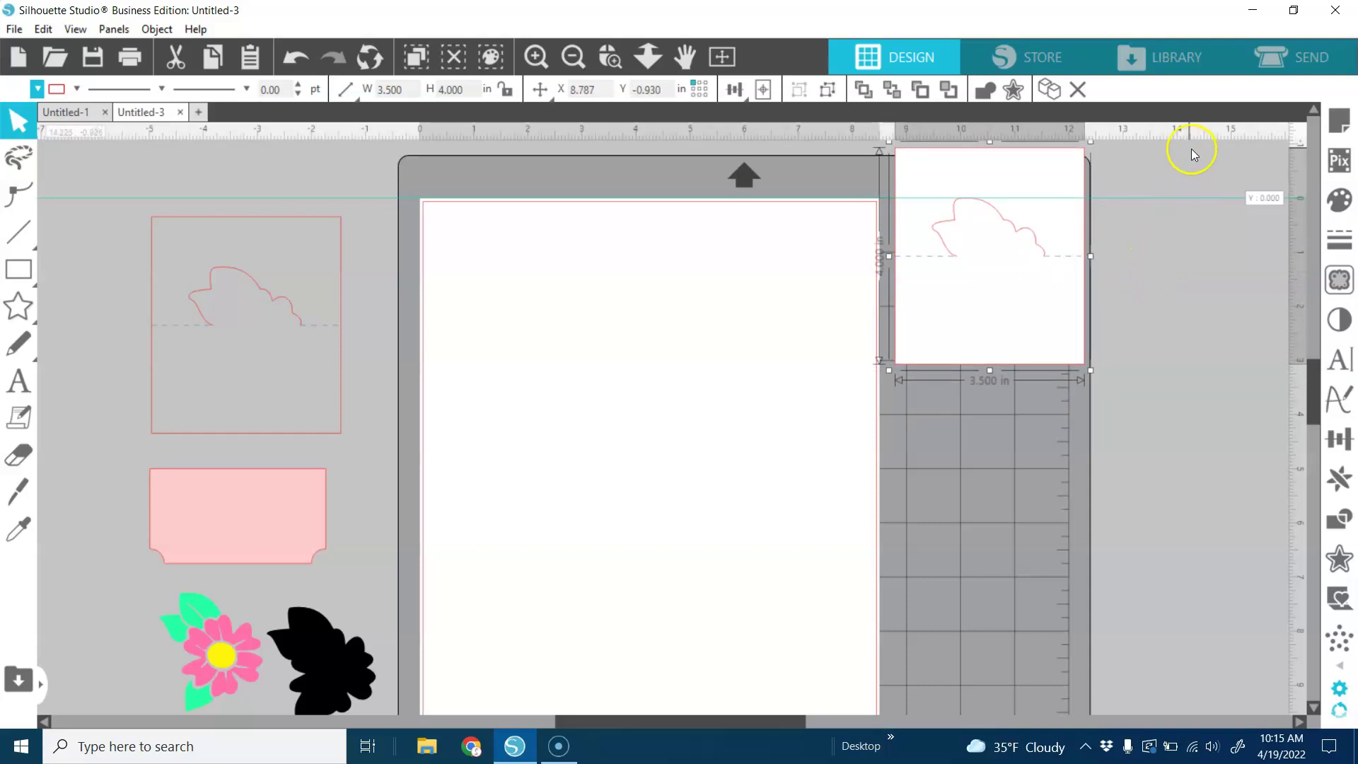
drag(1182, 129, 1144, 364)
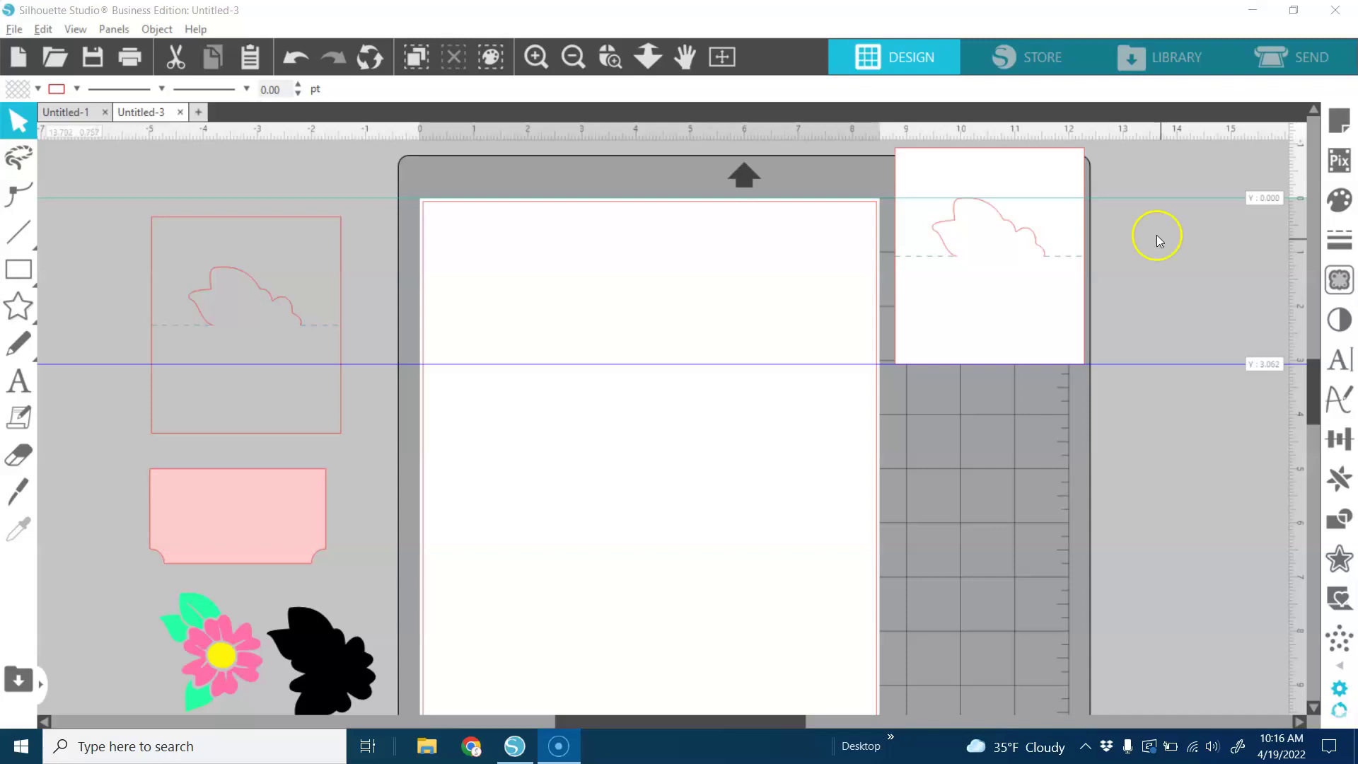
Move the card back to mid-mat and set the lower guide to 3.000
drag(1000, 287, 685, 522)
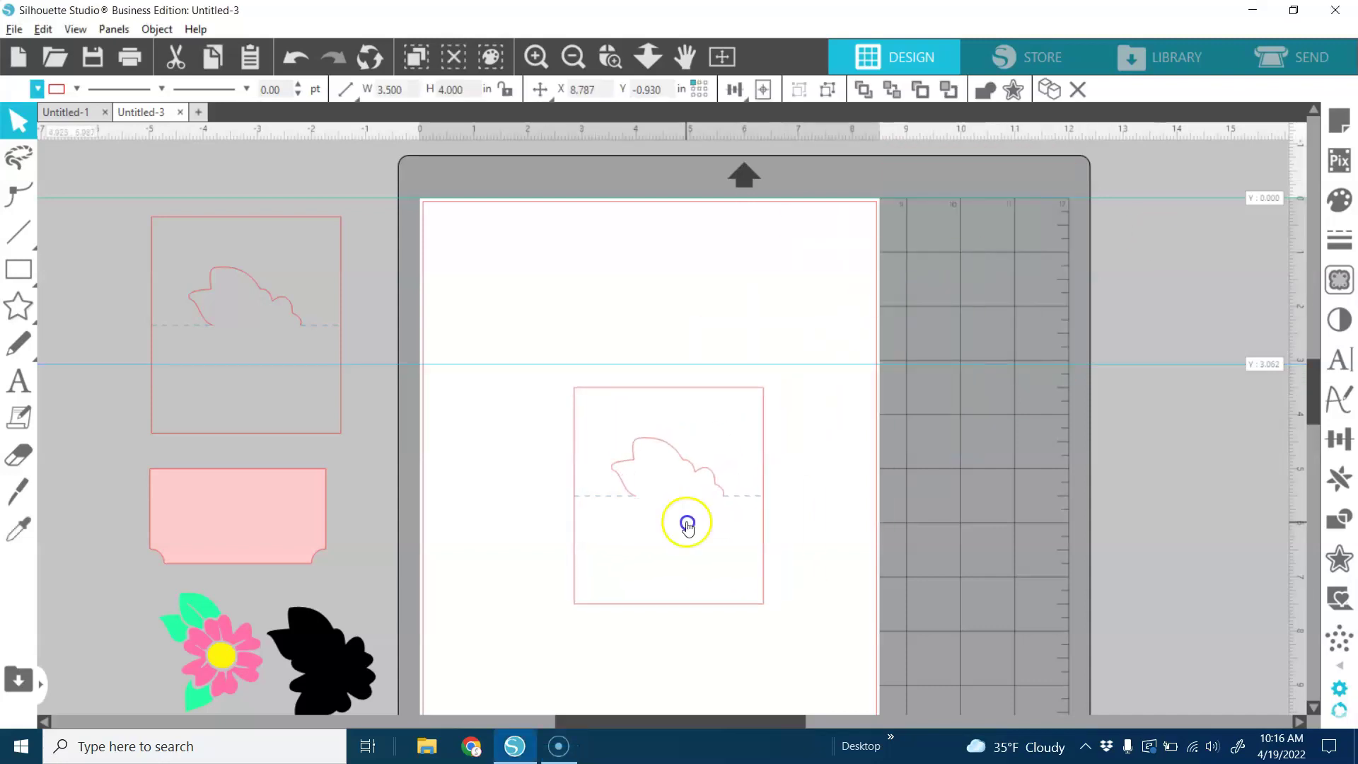
drag(870, 366, 934, 181)
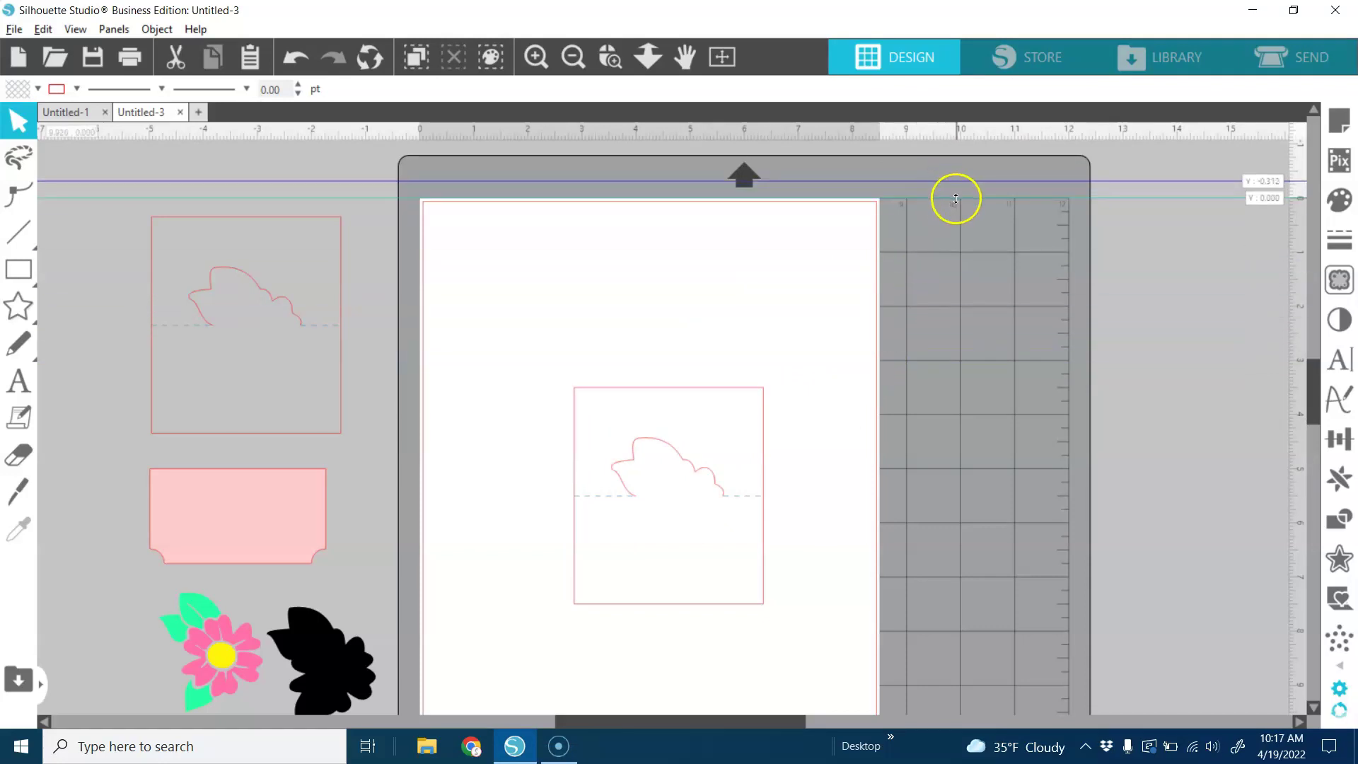
drag(748, 504, 750, 439)
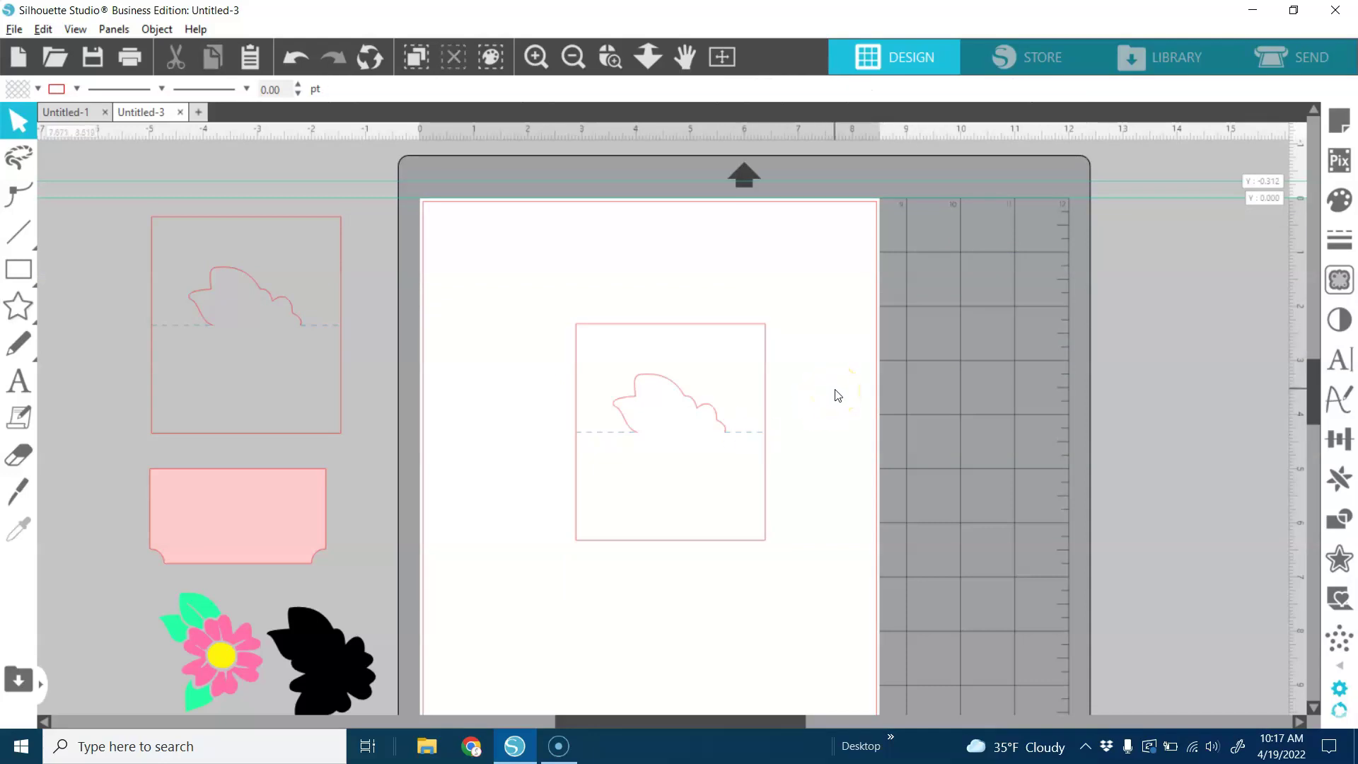